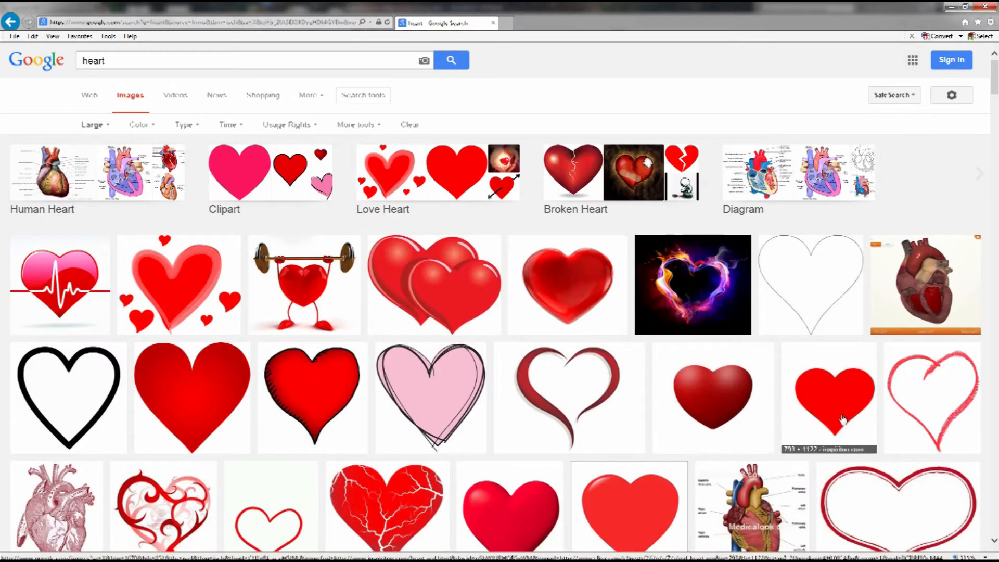
Step: Browse the heart image results and copy the plain solid red heart from inspiritoo.com
scroll(758, 370, down, 4)
scroll(758, 370, down, 7)
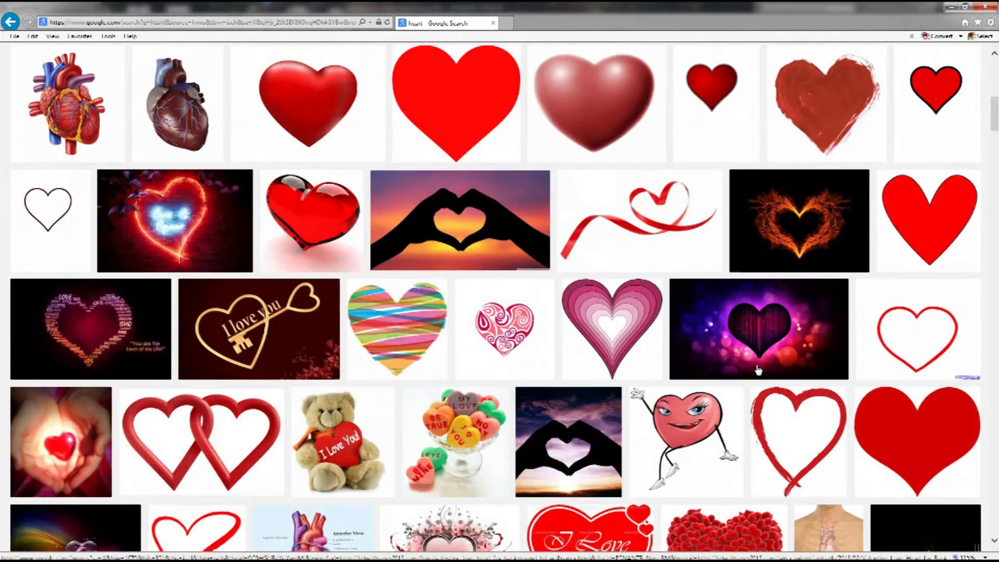
scroll(758, 369, down, 5)
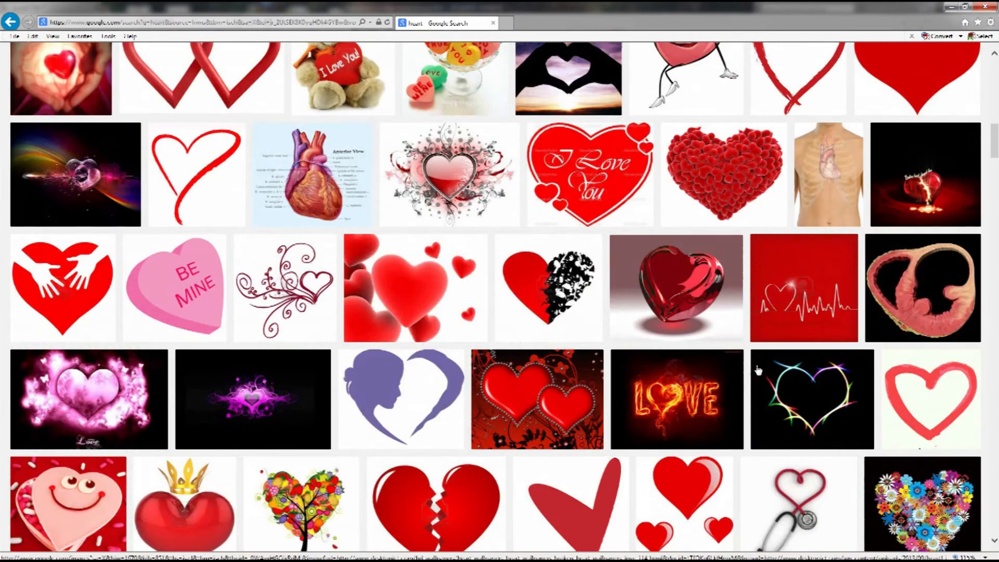
scroll(759, 370, down, 7)
scroll(759, 369, up, 20)
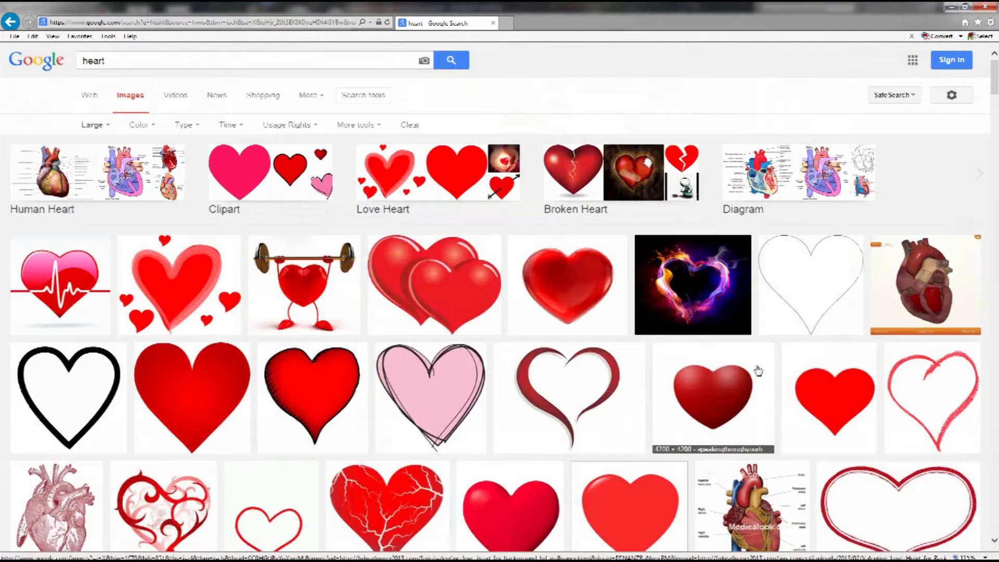
right_click(831, 404)
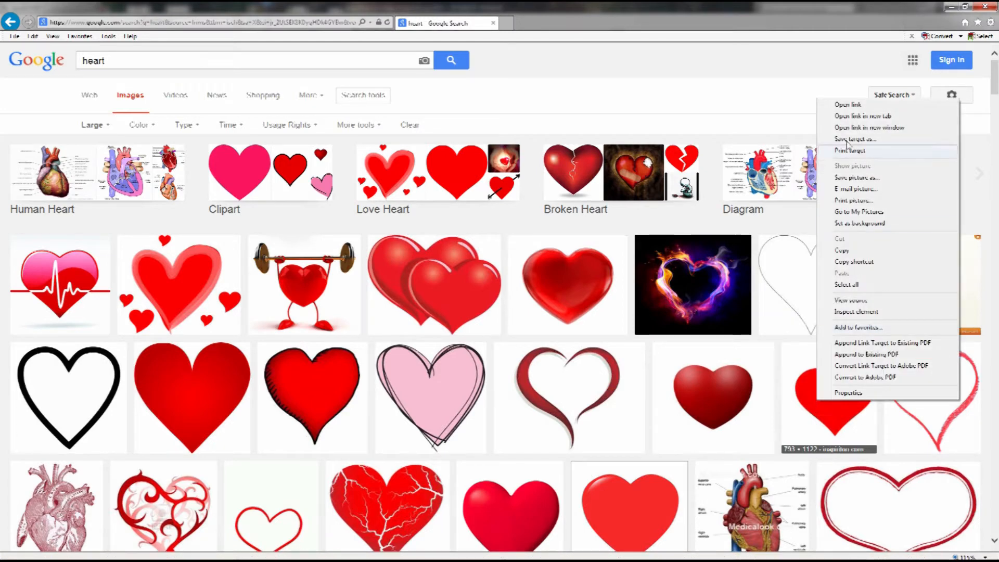
click(842, 250)
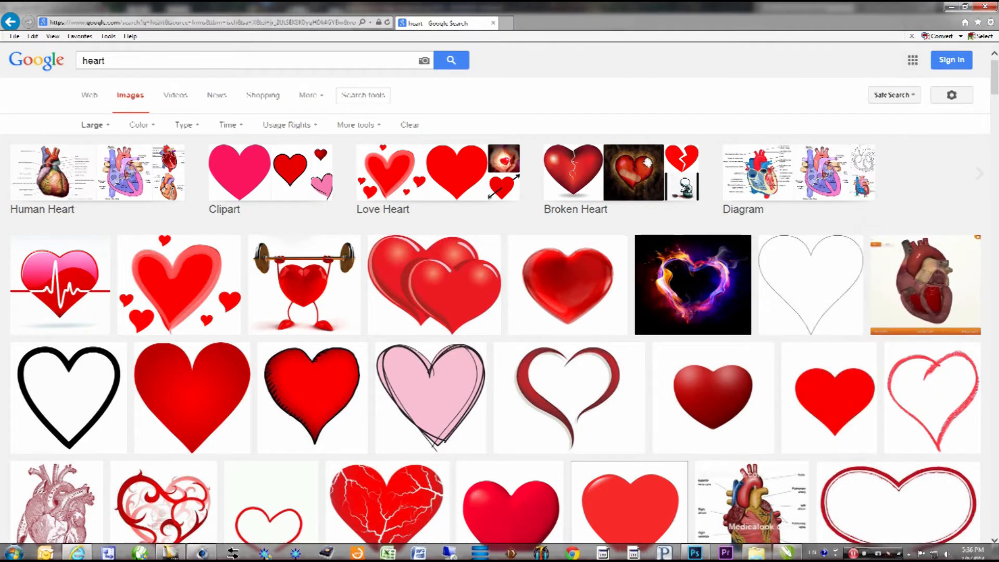
Step: Switch to CorelDRAW and paste the copied heart image onto the page
click(785, 552)
right_click(428, 312)
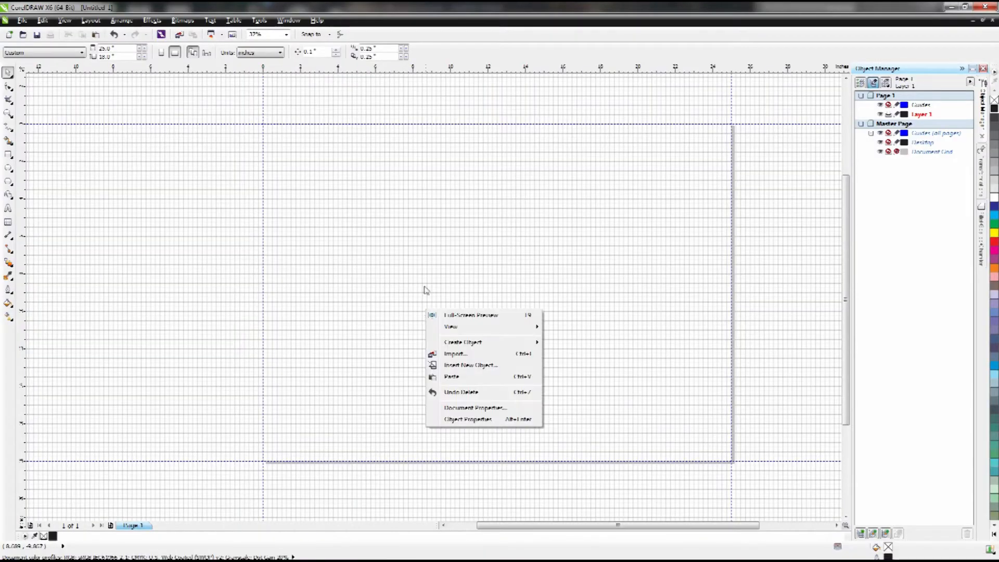
click(458, 381)
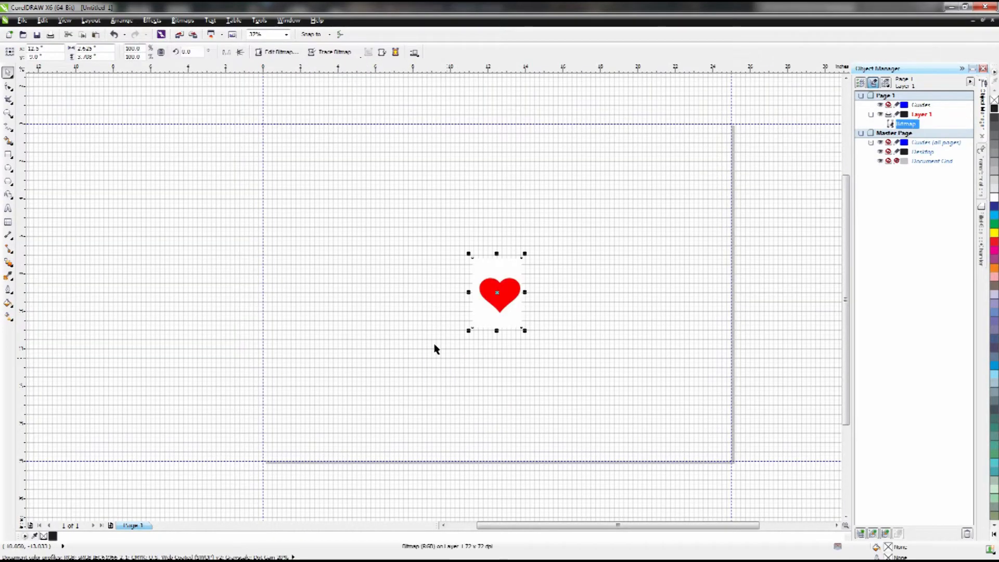
click(417, 313)
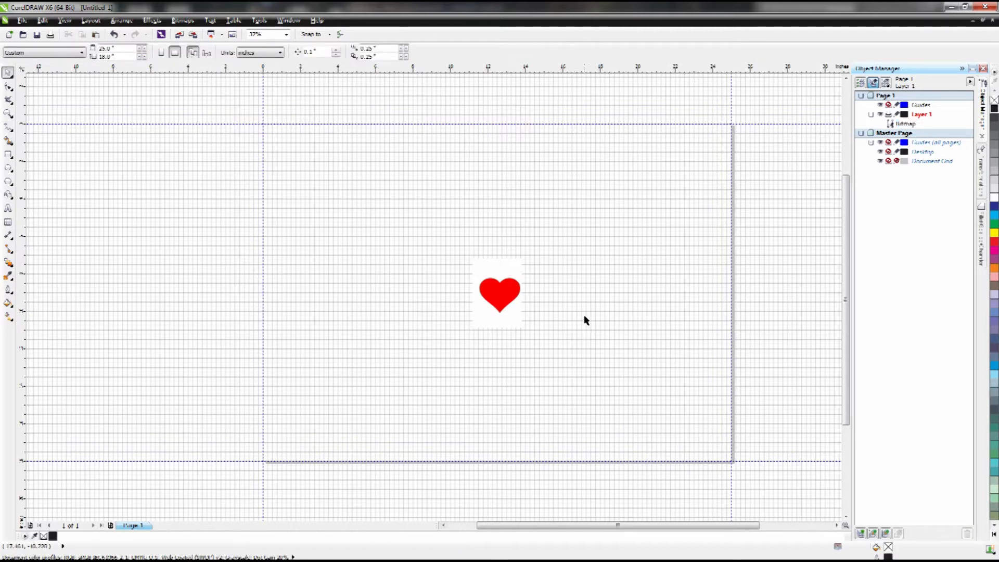
Step: Convert the heart bitmap to vector objects with Quick Trace
click(518, 323)
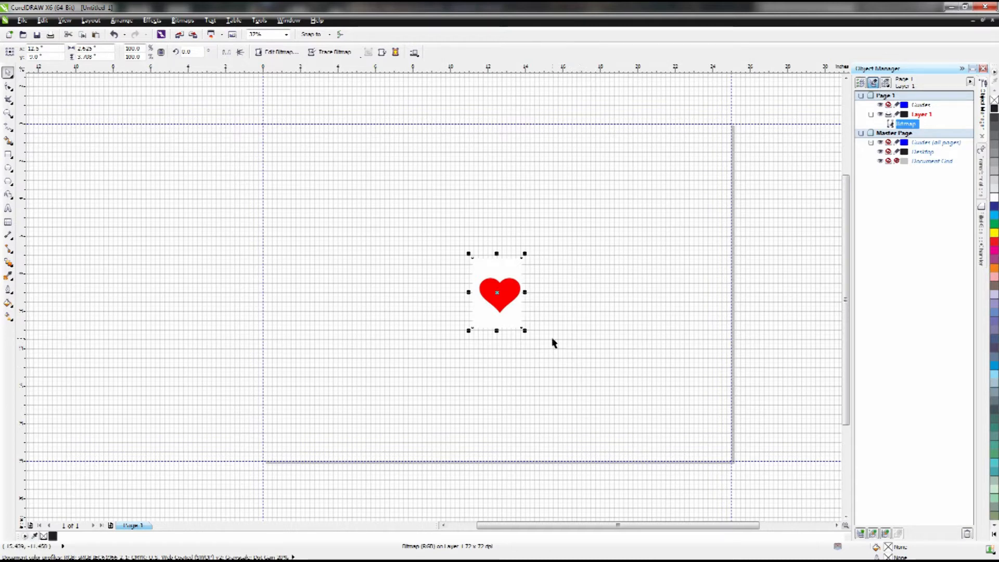
click(330, 52)
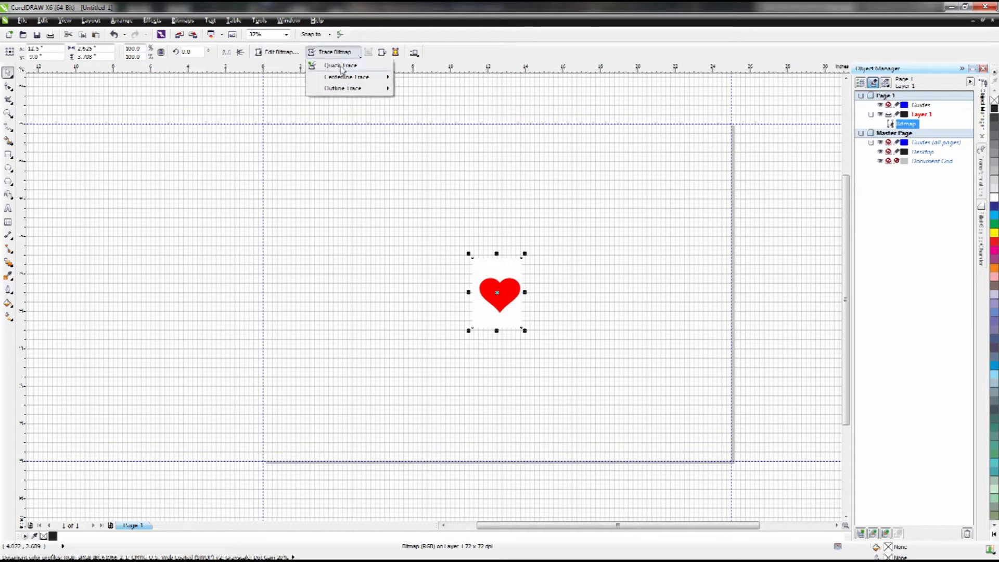
click(339, 66)
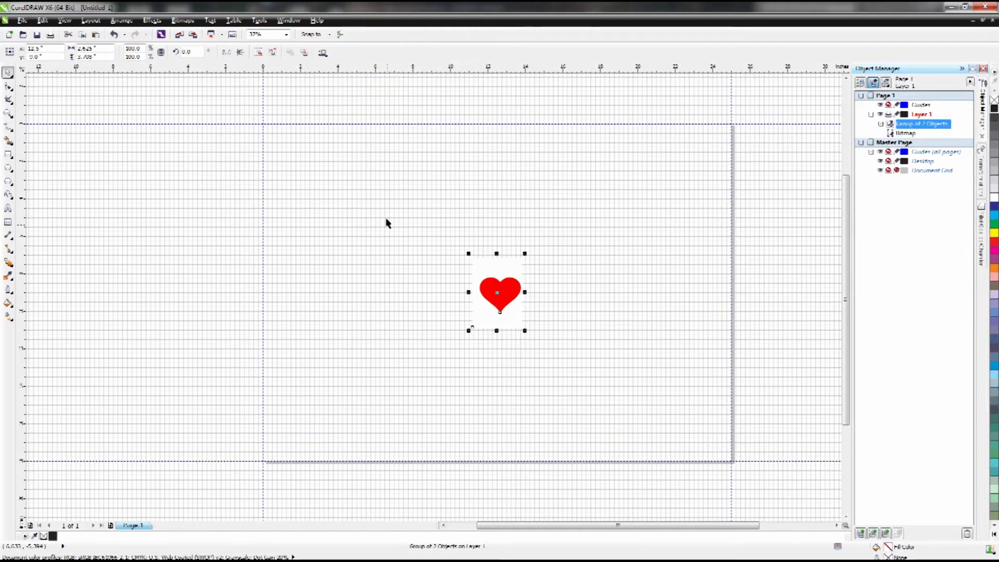
click(781, 201)
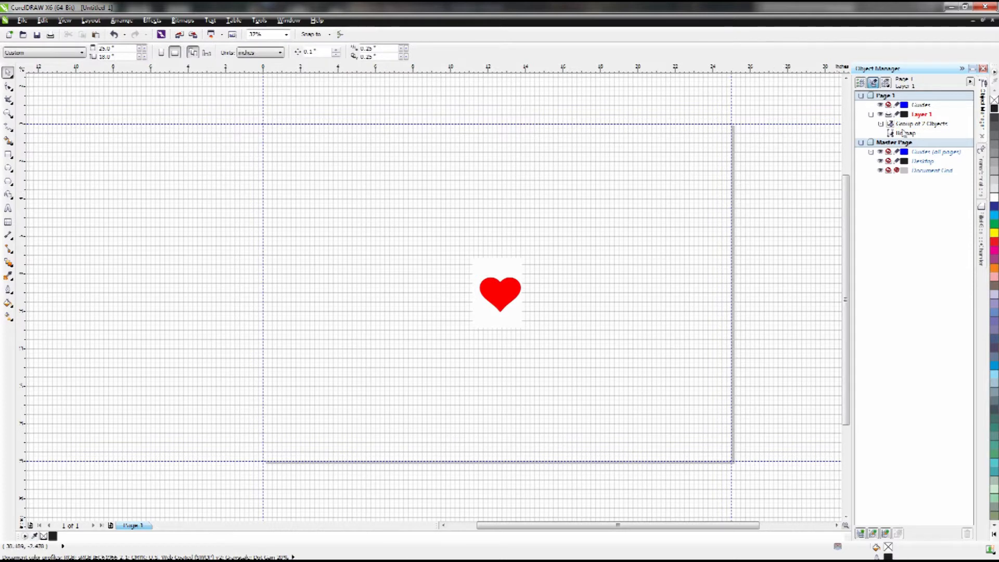
Step: Delete the original heart bitmap from Layer 1, keeping the traced group
click(905, 134)
right_click(903, 137)
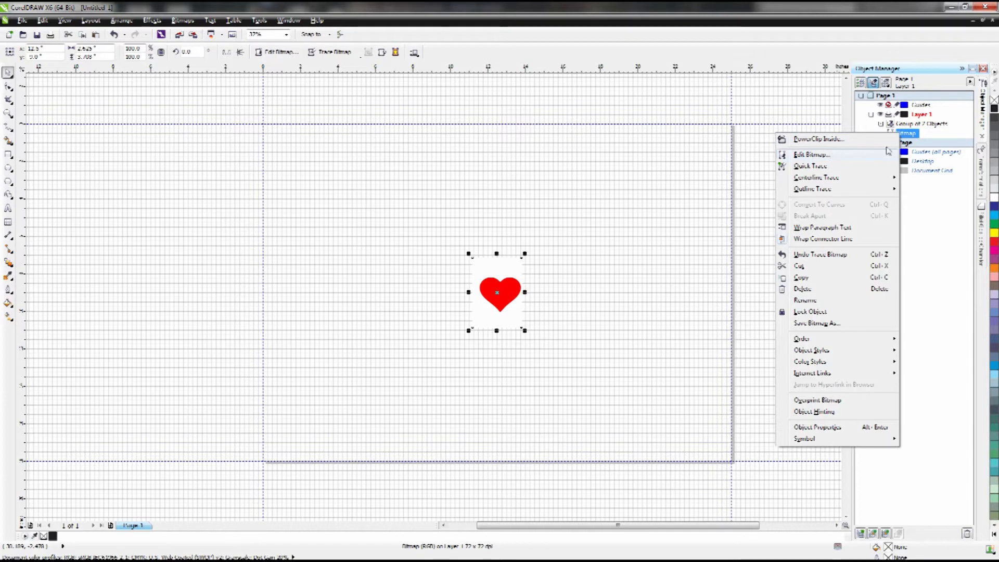
right_click(911, 138)
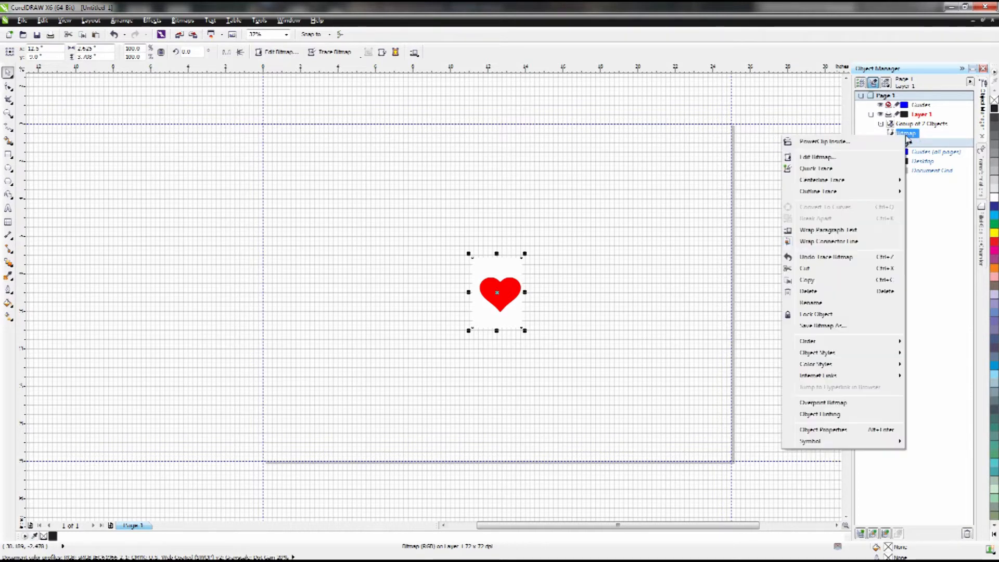
click(821, 292)
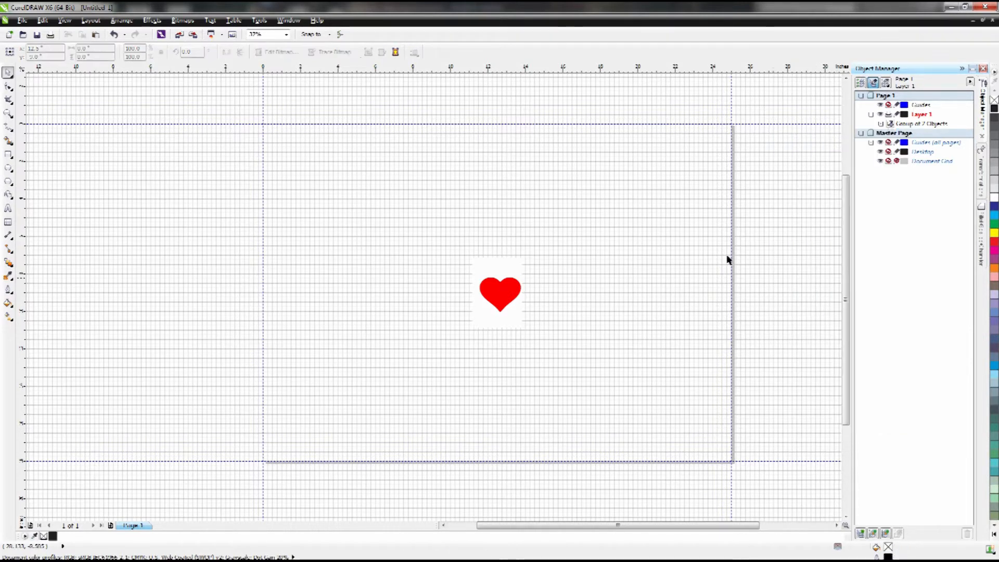
Step: Ungroup the traced objects and delete the white background curve behind the heart
right_click(908, 125)
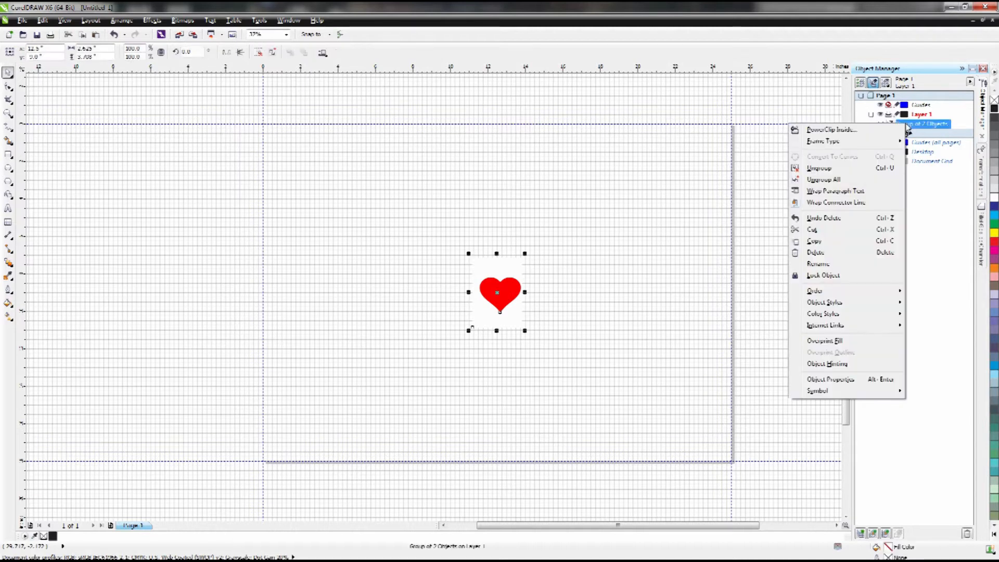
click(819, 168)
click(531, 309)
click(510, 316)
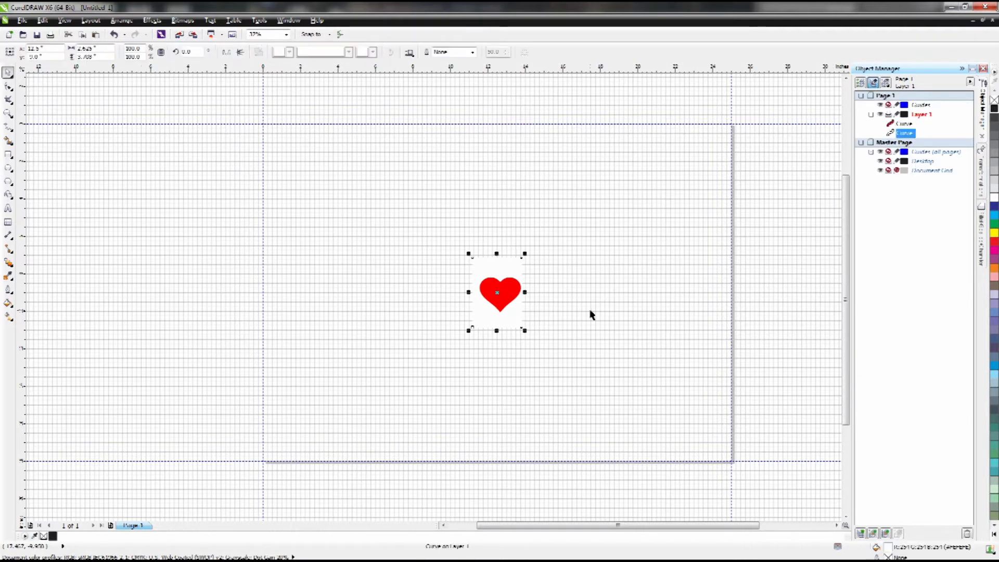
key(Delete)
Step: Remove the heart curve's red fill and give it a black hairline outline
click(513, 293)
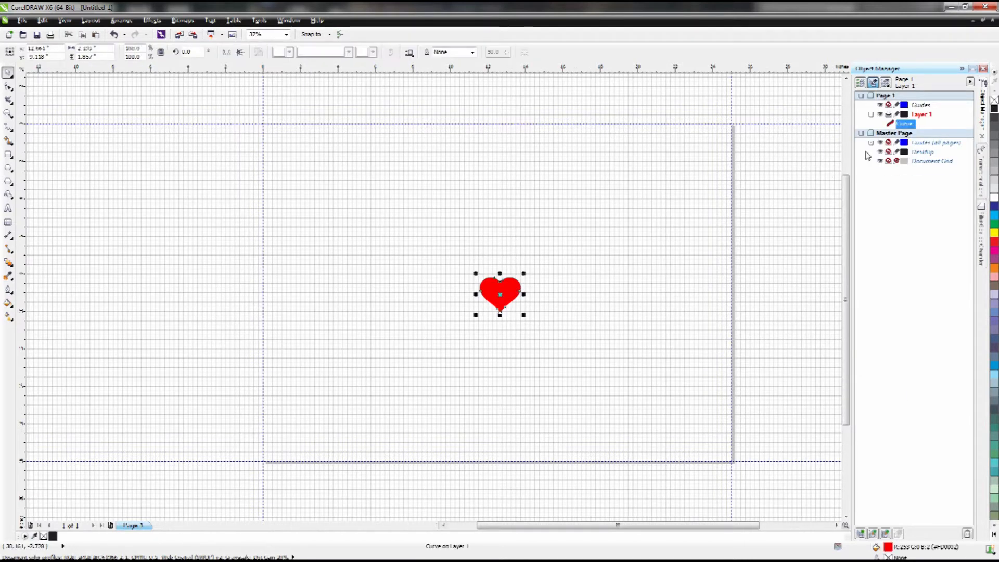
click(995, 100)
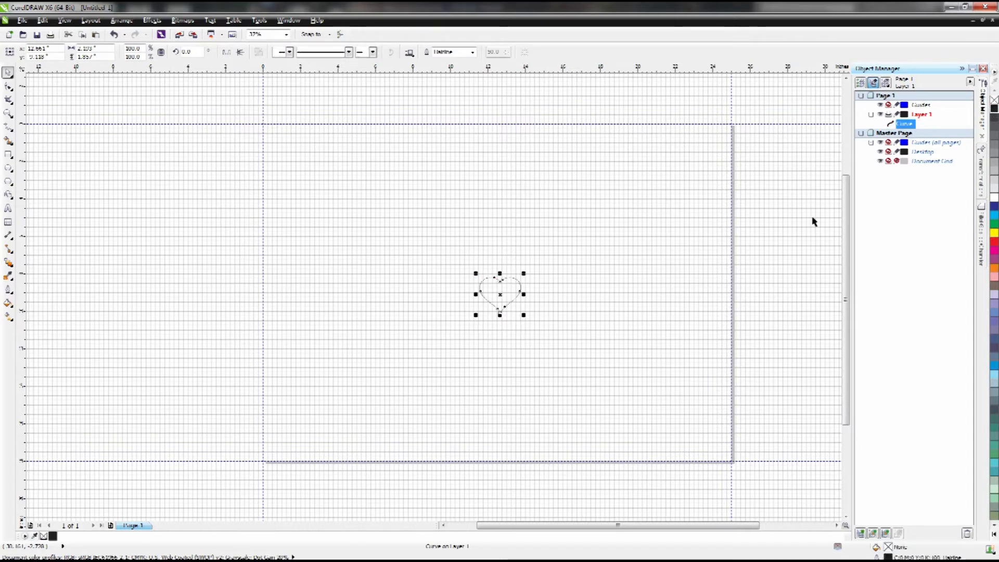
click(671, 291)
Step: Set the heart outline's width to 3 inches, scaling its height proportionally
click(510, 296)
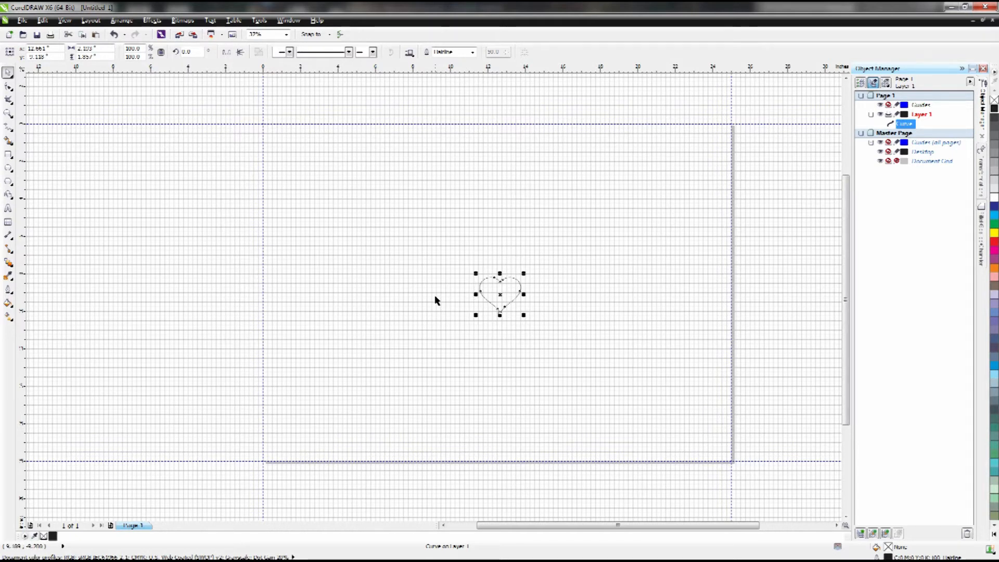
click(103, 48)
text(3)
key(Return)
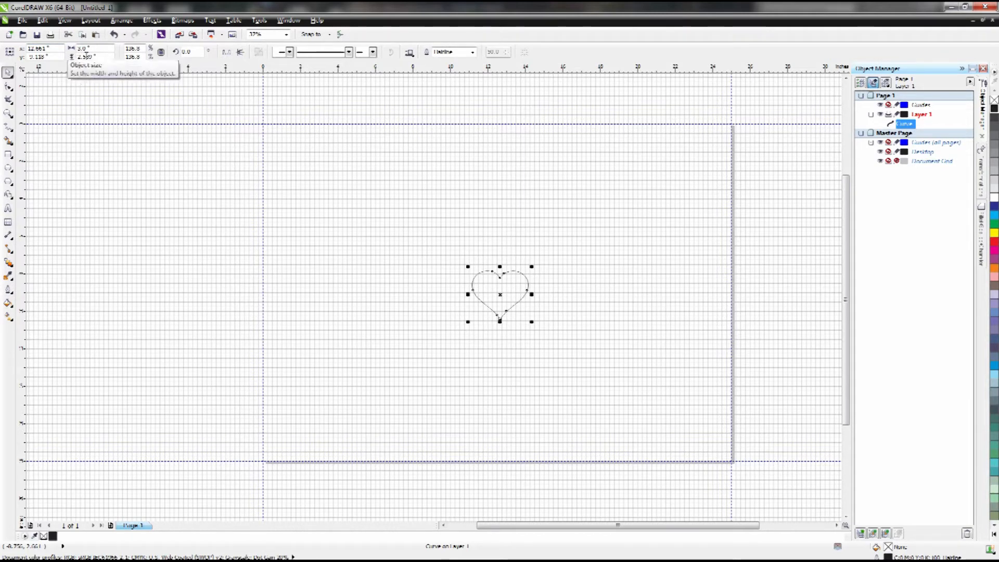
click(160, 55)
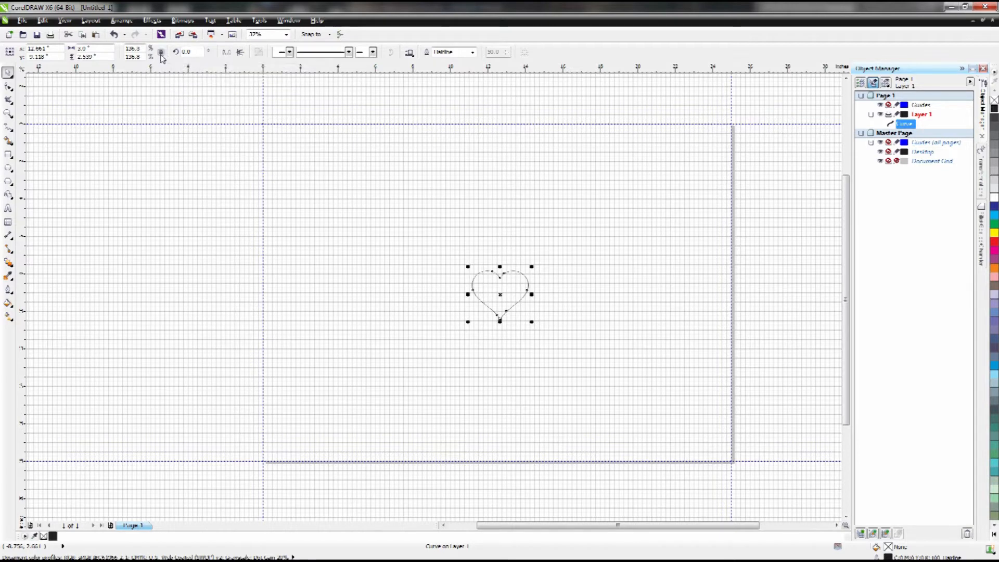
drag(104, 49, 61, 57)
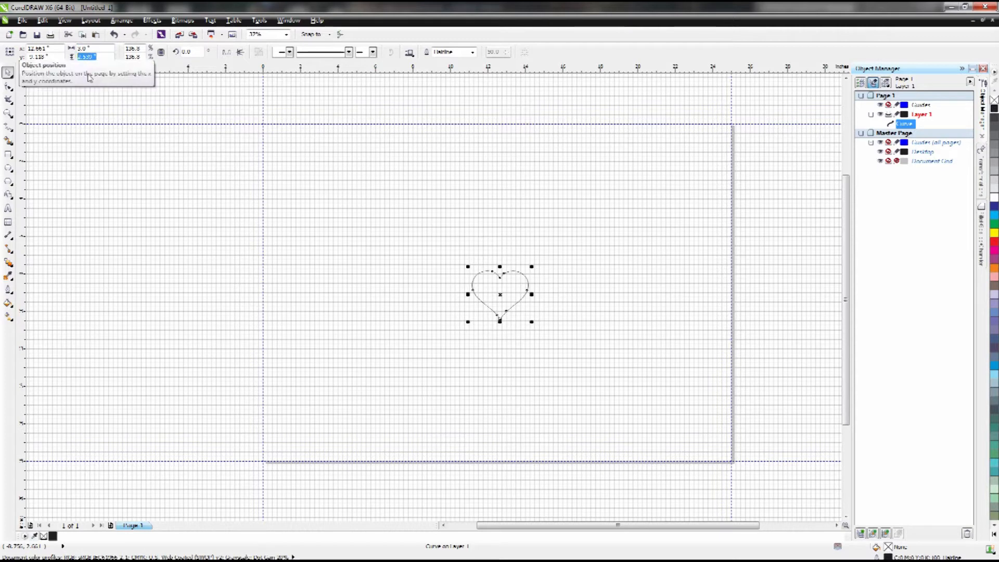
click(401, 326)
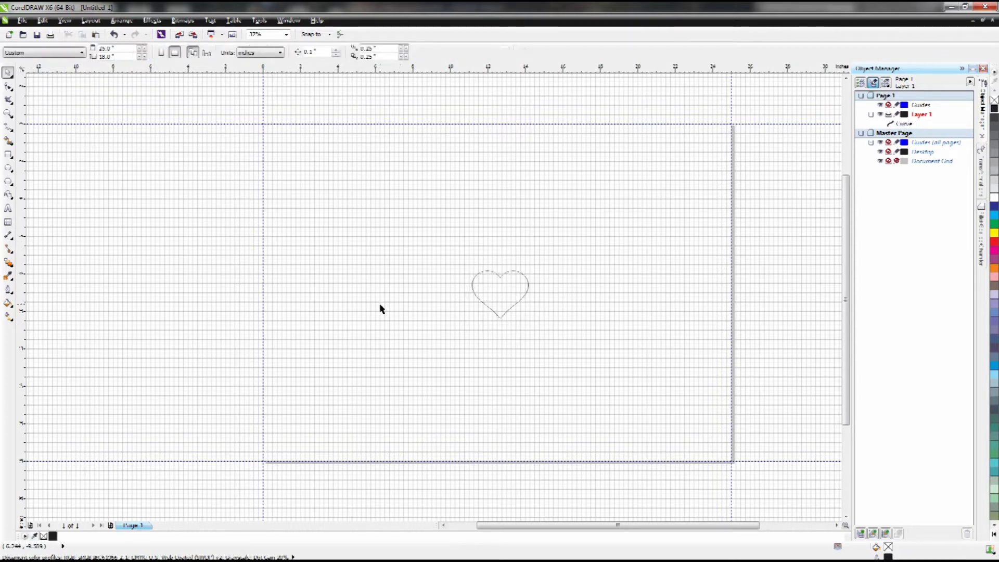
Step: Select the heart outline and export it as a CAD drawing file
click(507, 285)
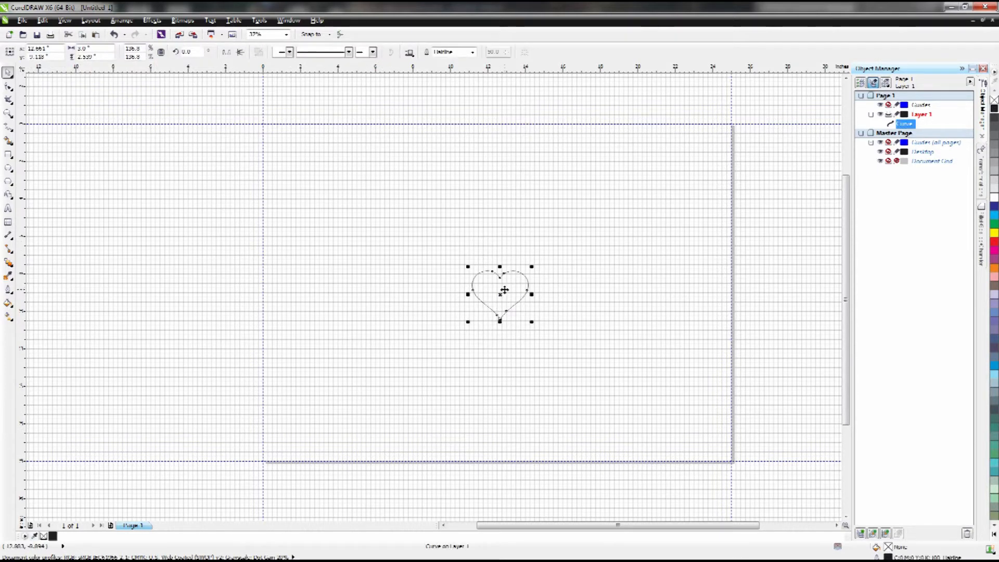
click(560, 314)
click(504, 294)
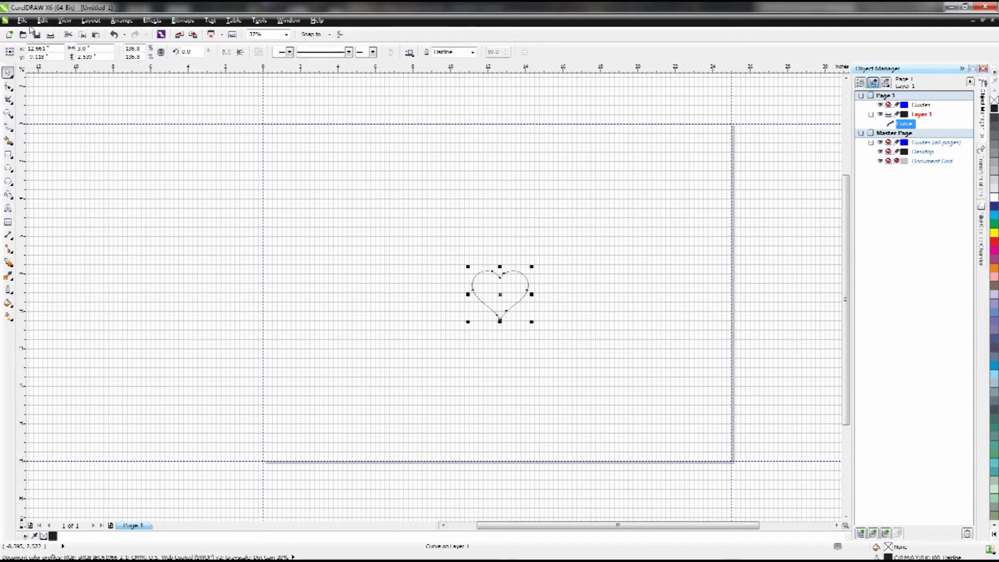
click(461, 336)
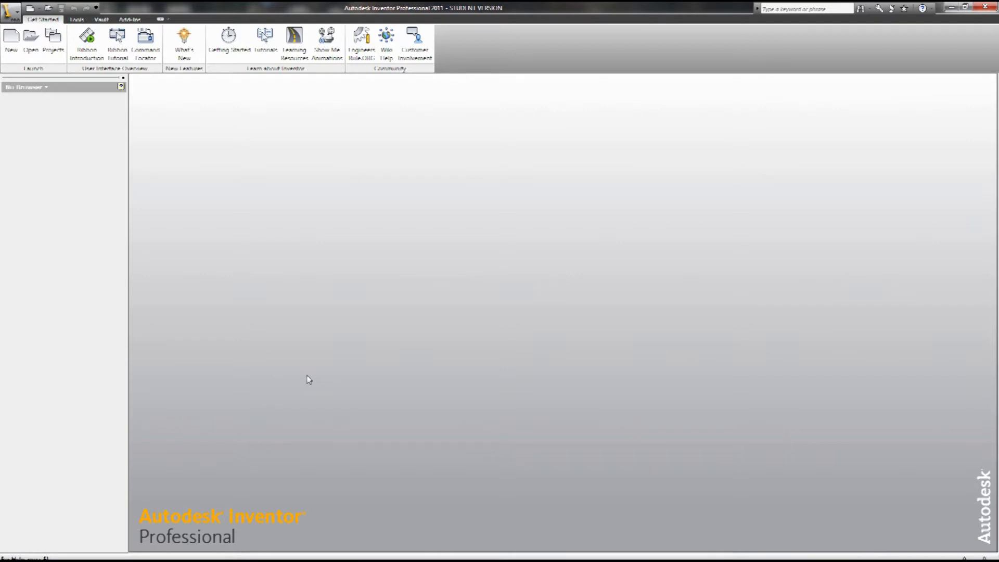
Step: Create a new part in Autodesk Inventor and import the heart drawing with all its layers into the first sketch
click(11, 44)
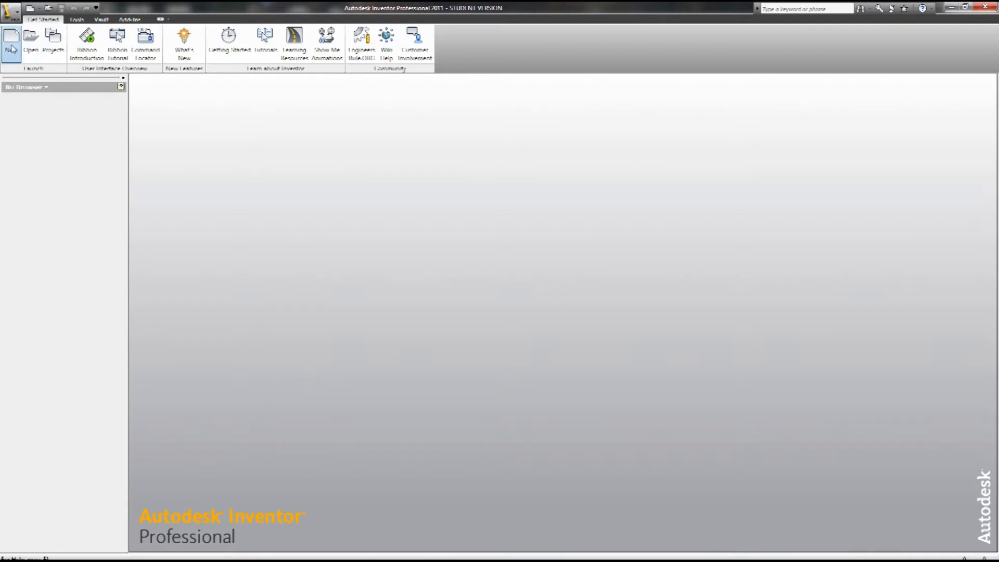
click(485, 227)
click(455, 358)
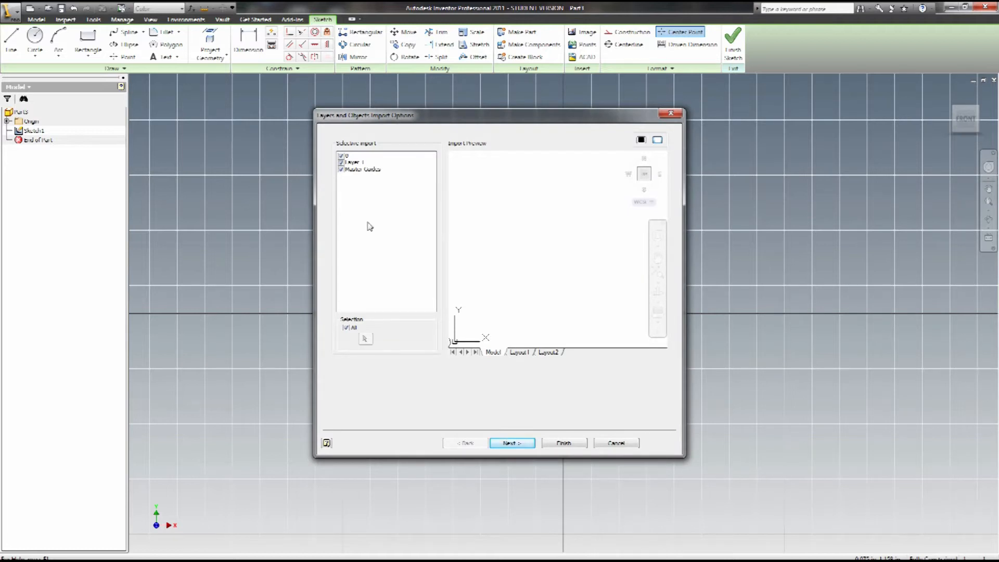
click(523, 444)
click(562, 444)
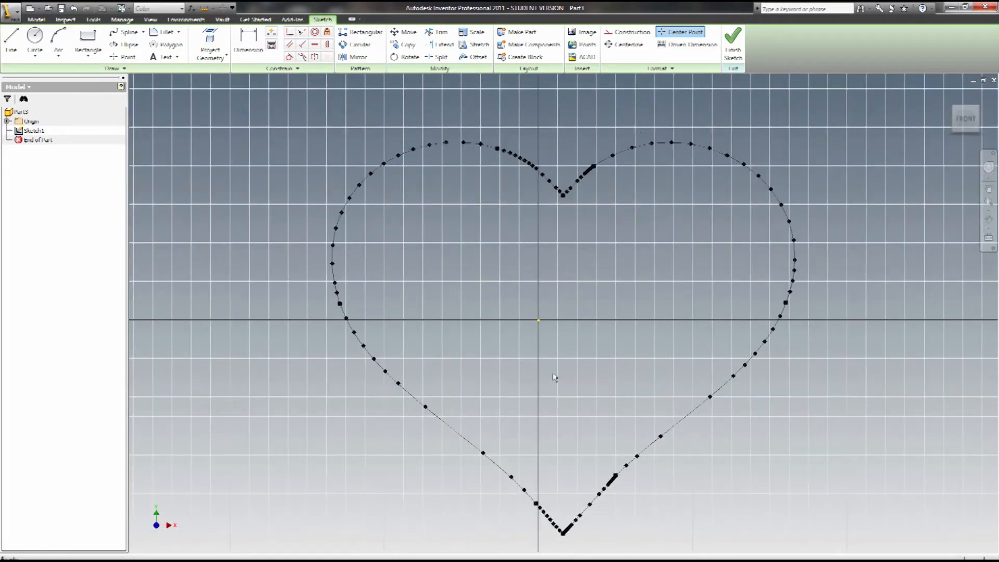
Step: Apply a coincident constraint between the sketch's origin point and the bottom tip of the heart
scroll(555, 377, down, 4)
drag(393, 228, 706, 484)
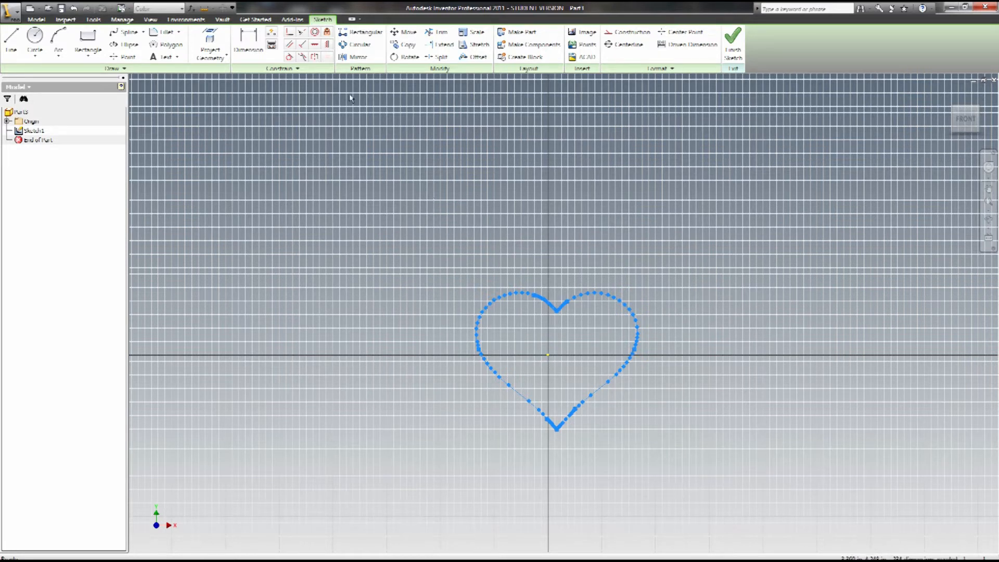
click(290, 34)
scroll(561, 423, up, 5)
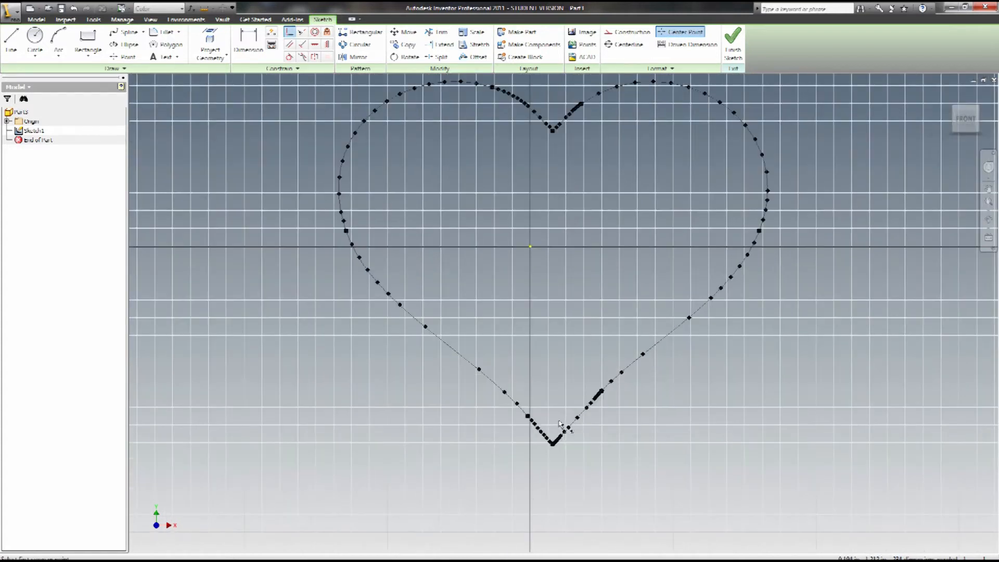
click(531, 247)
scroll(555, 447, up, 6)
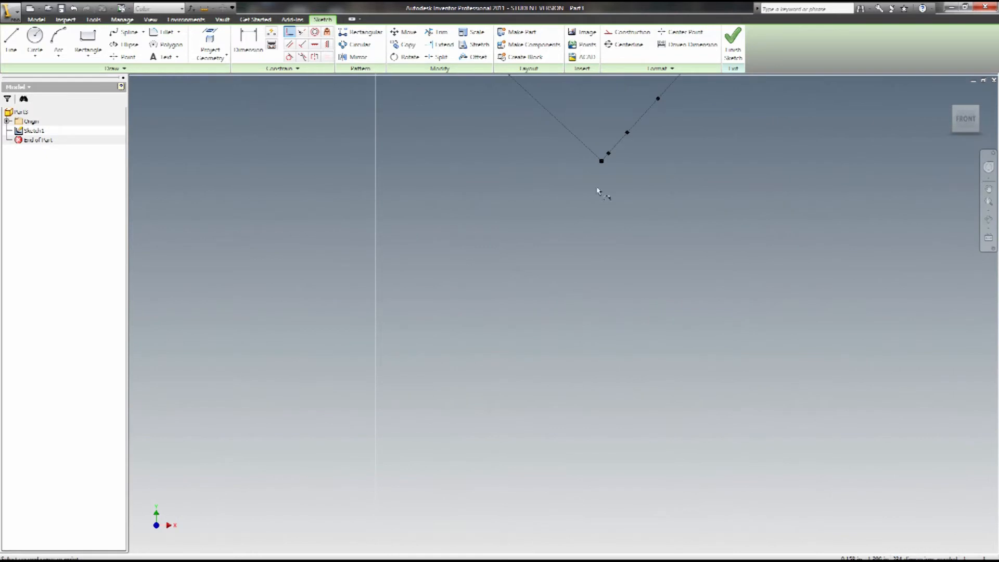
click(601, 161)
scroll(597, 215, down, 5)
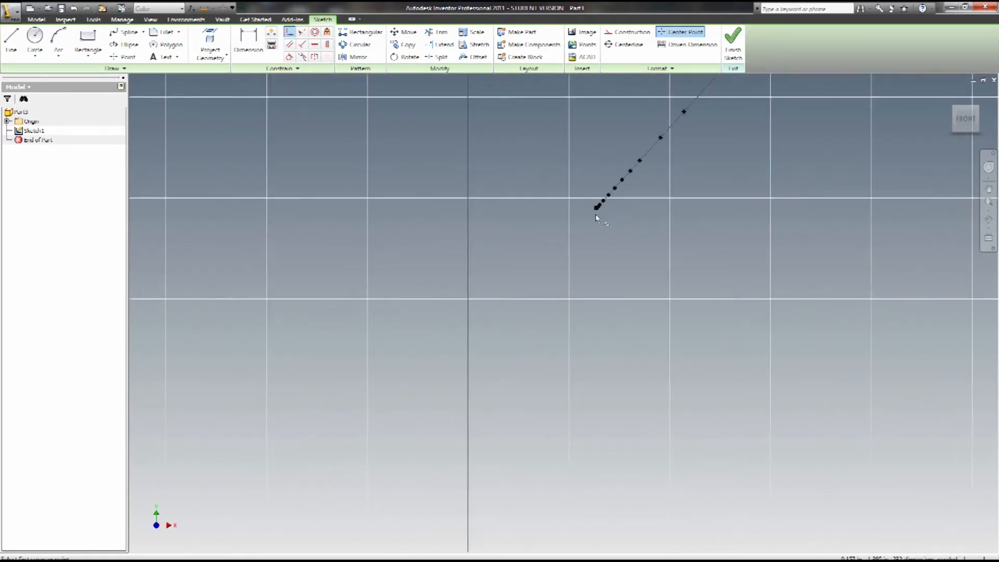
scroll(597, 216, down, 4)
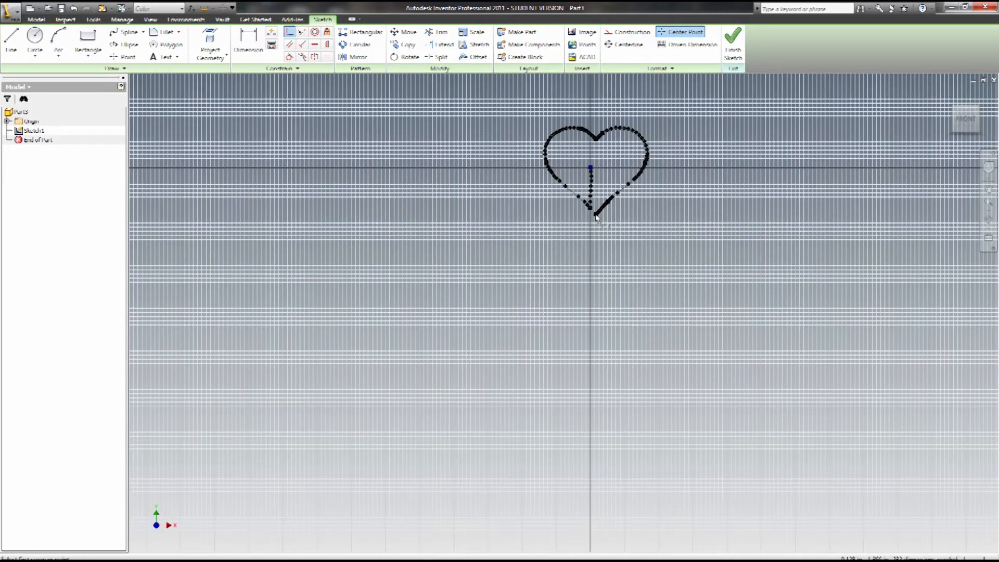
Step: Finish the sketch and try to extrude the imported heart outline
key(Escape)
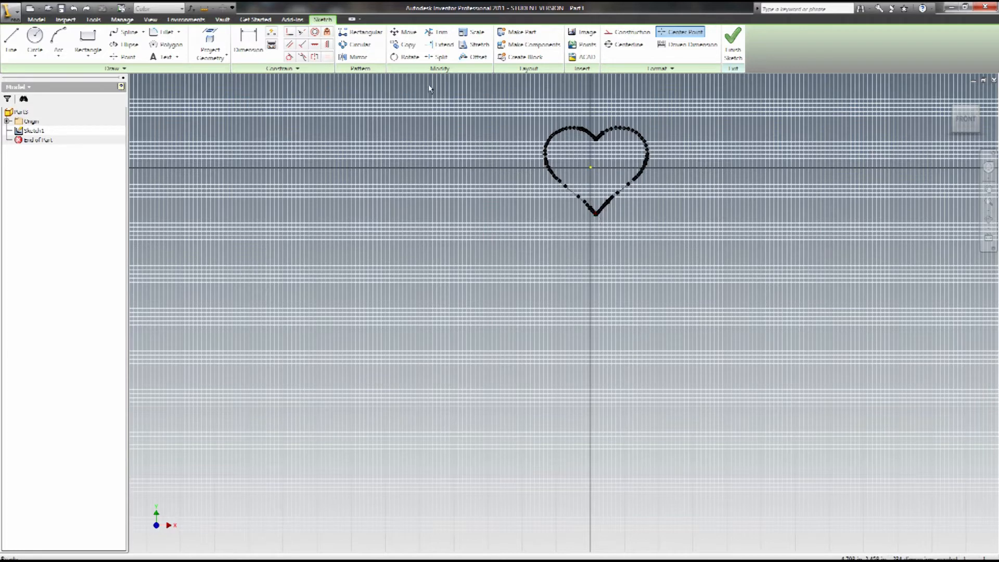
click(734, 42)
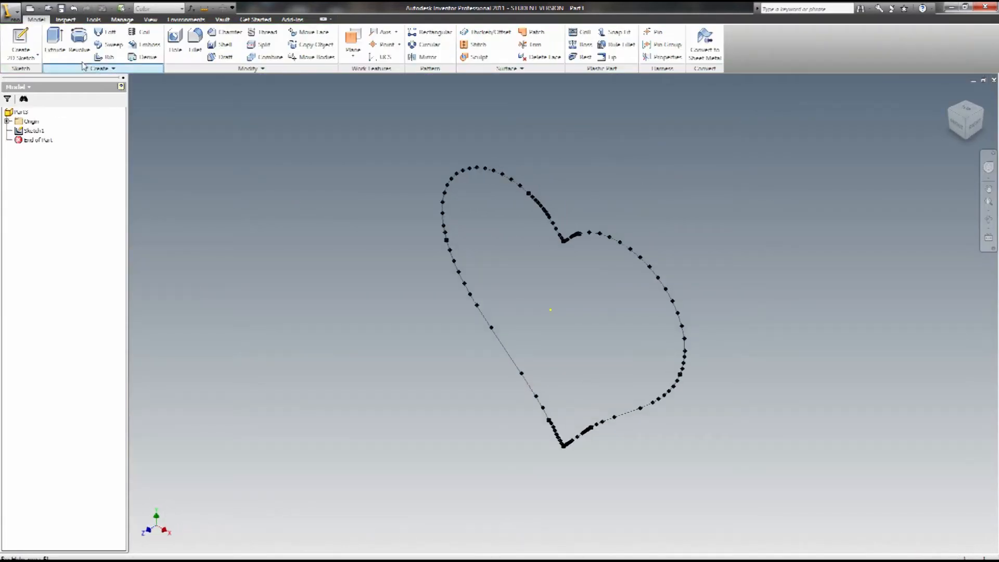
click(55, 42)
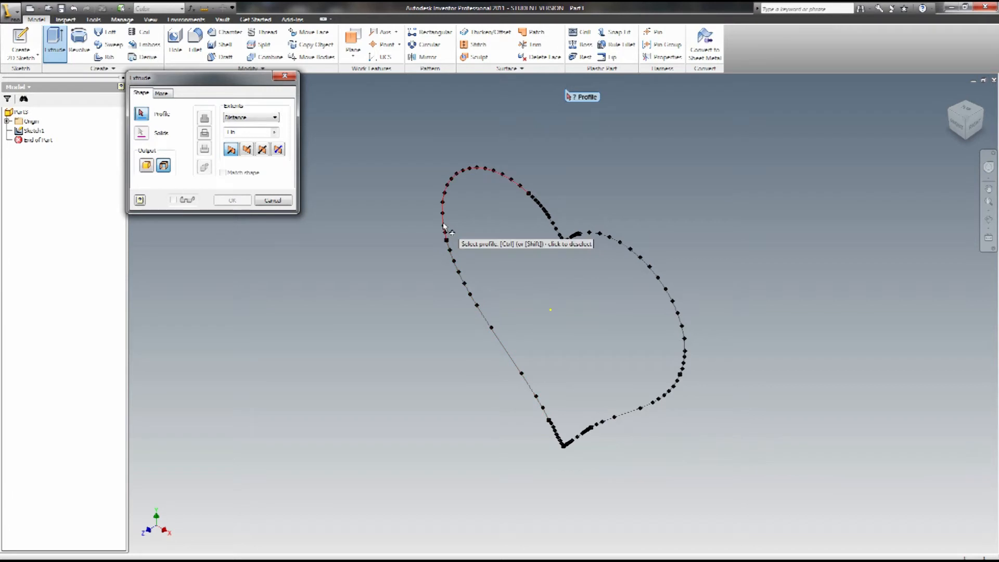
click(273, 201)
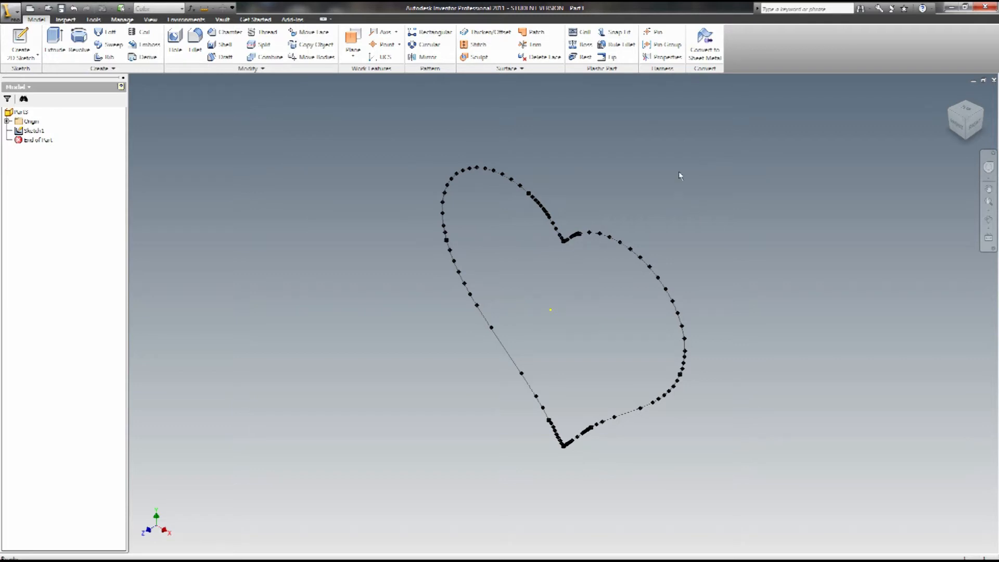
Step: Reopen the heart sketch and diagnose it with Sketch Doctor, running all the diagnostic tests
double_click(20, 133)
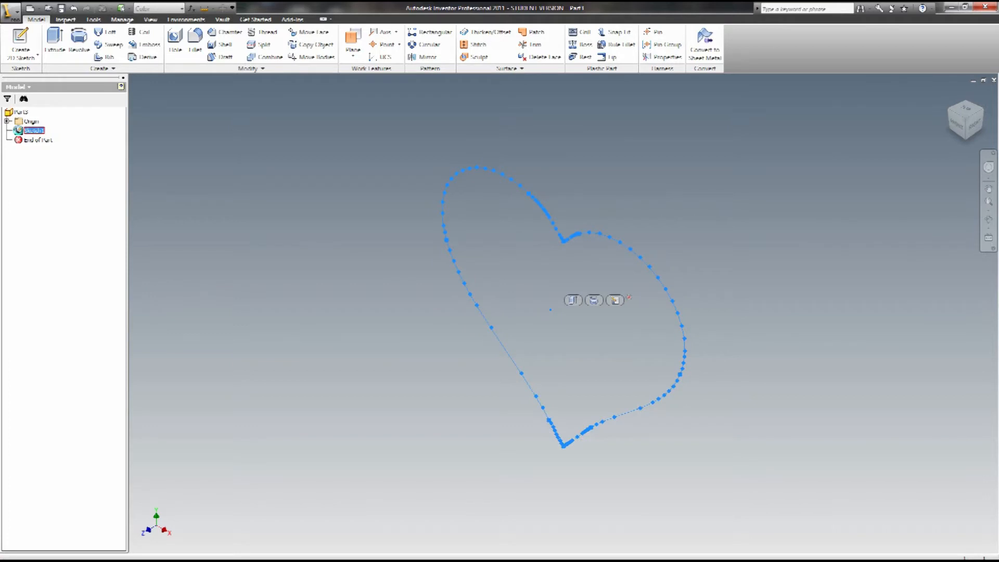
right_click(20, 130)
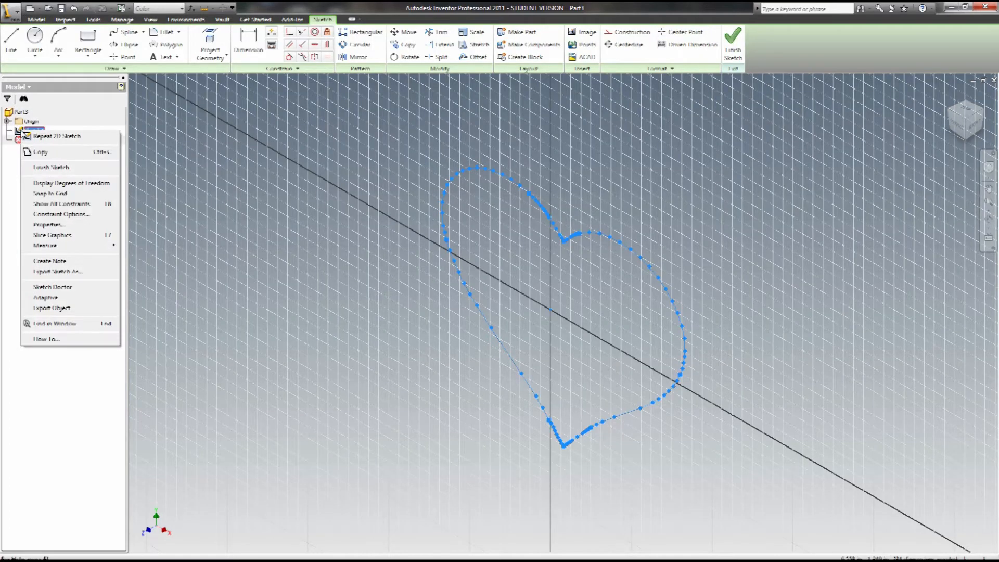
click(71, 288)
click(286, 174)
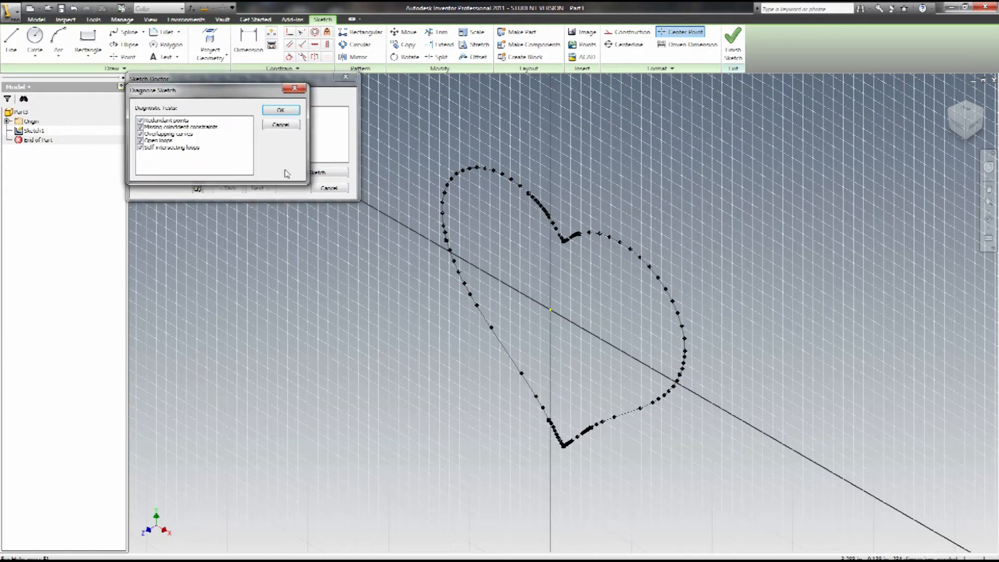
click(281, 110)
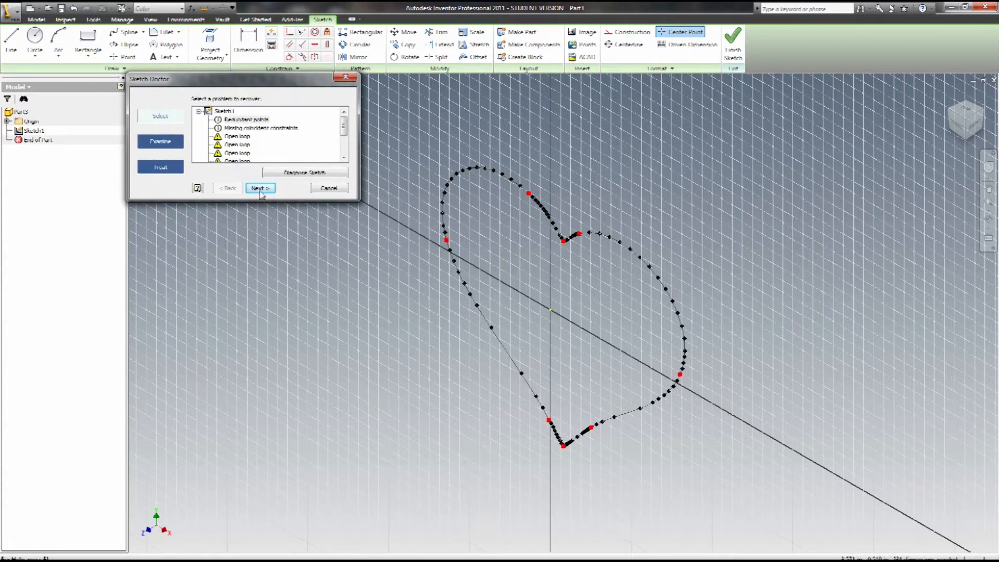
Step: Treat the redundant points problem in Sketch Doctor by combining the overlapping sketch points into single points
click(261, 189)
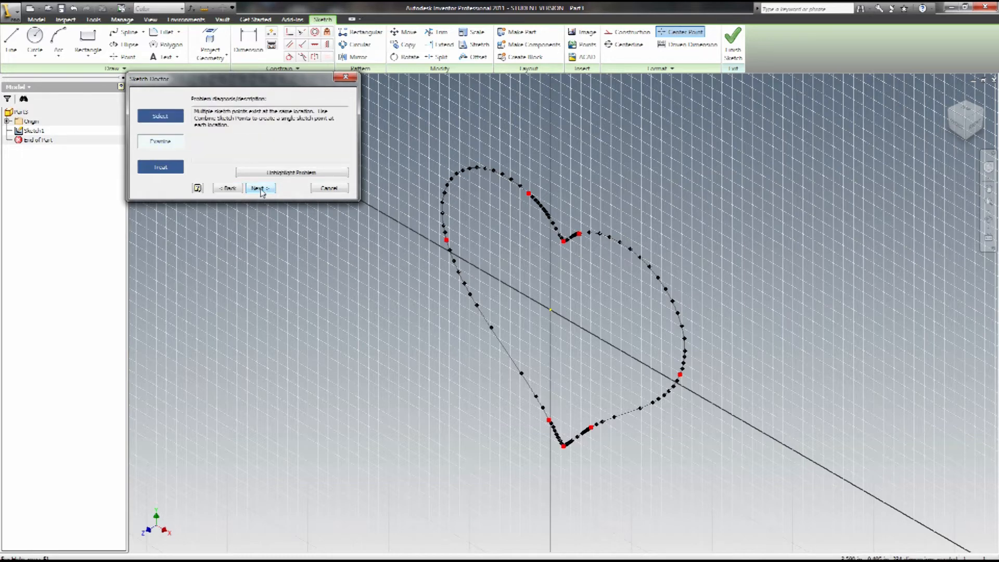
click(262, 191)
click(328, 189)
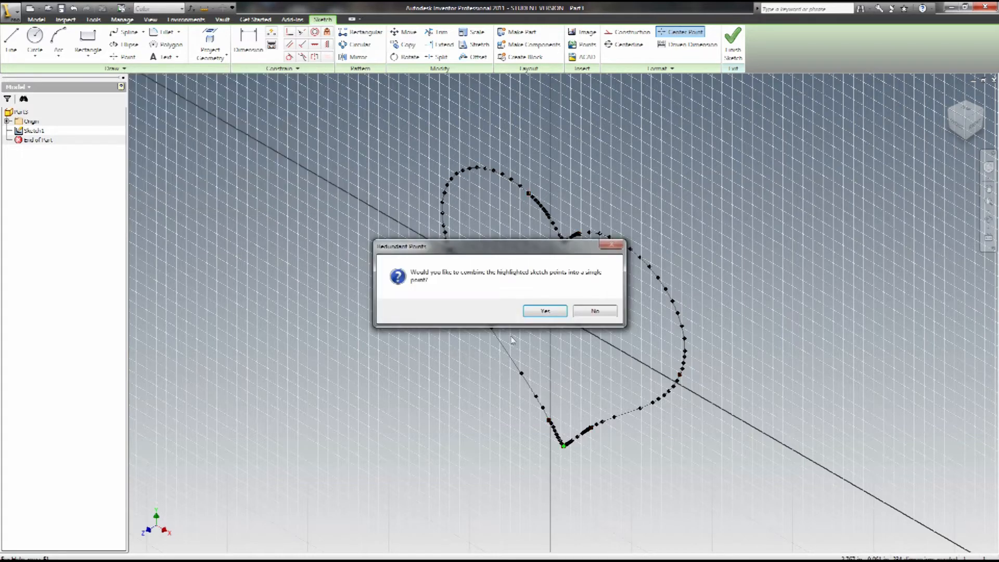
click(543, 314)
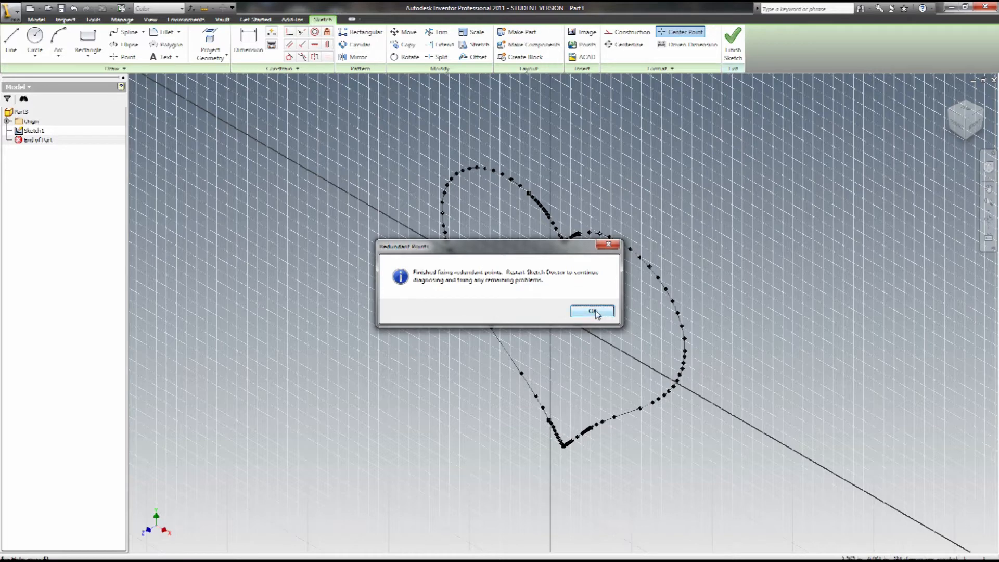
click(593, 311)
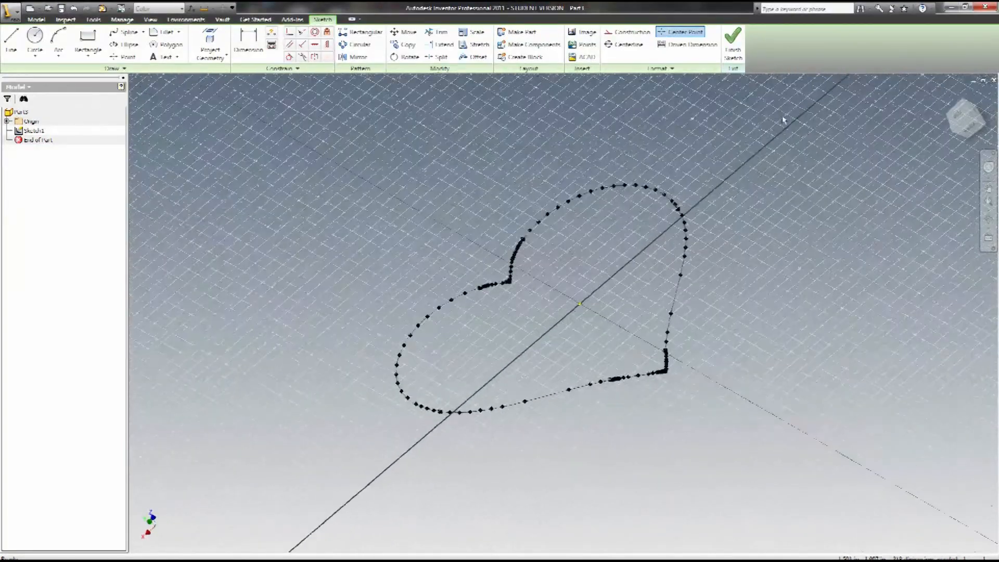
Step: Try to make the heart's bottom tip coincident with the sketch origin, and undo the constraint
click(969, 133)
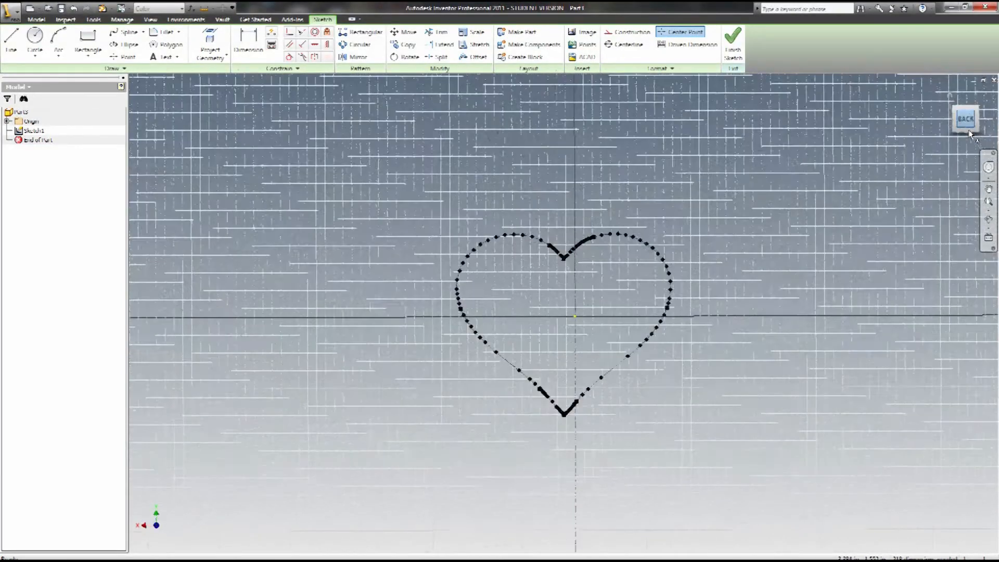
drag(622, 396, 829, 480)
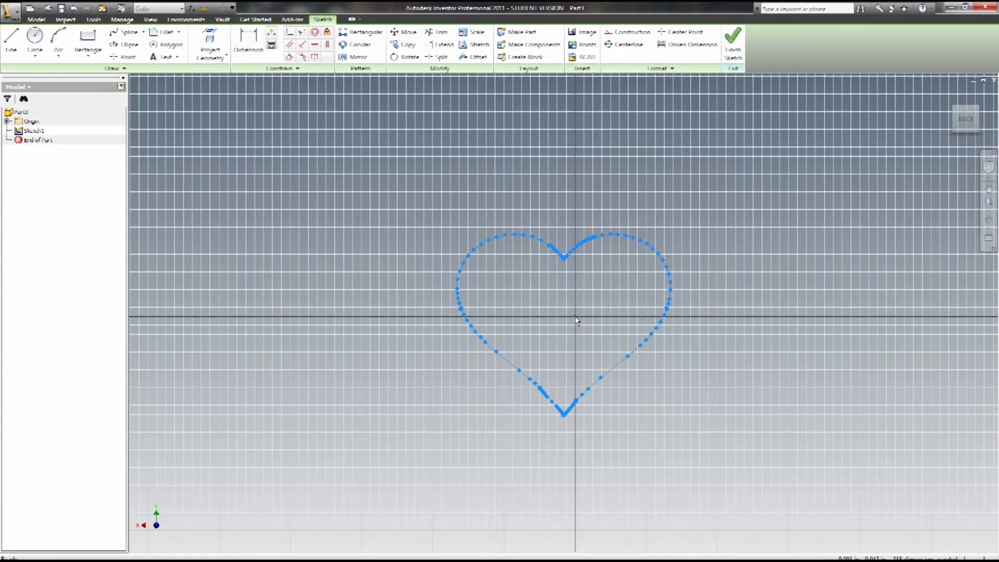
click(291, 33)
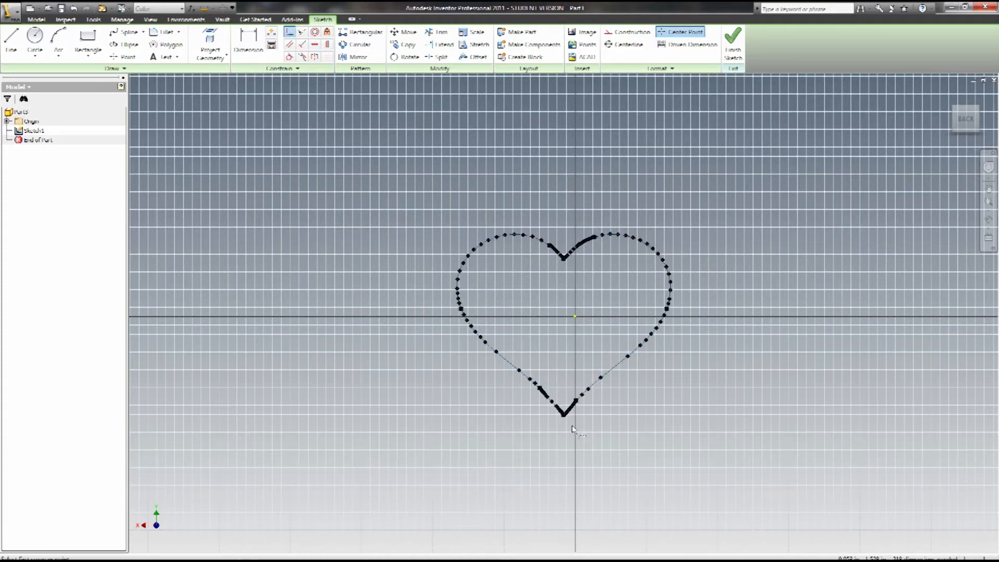
scroll(572, 428, down, 5)
scroll(572, 424, up, 10)
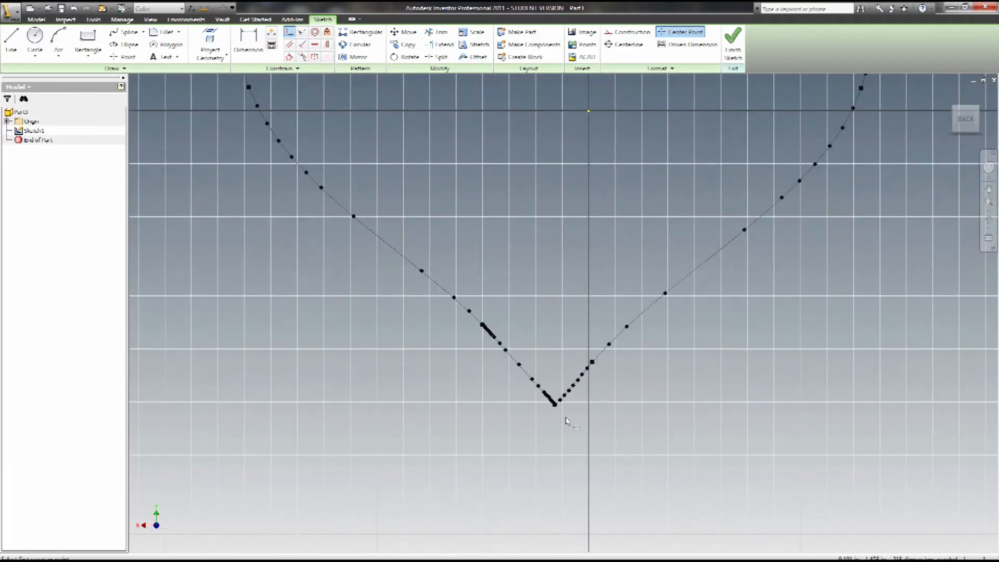
click(555, 405)
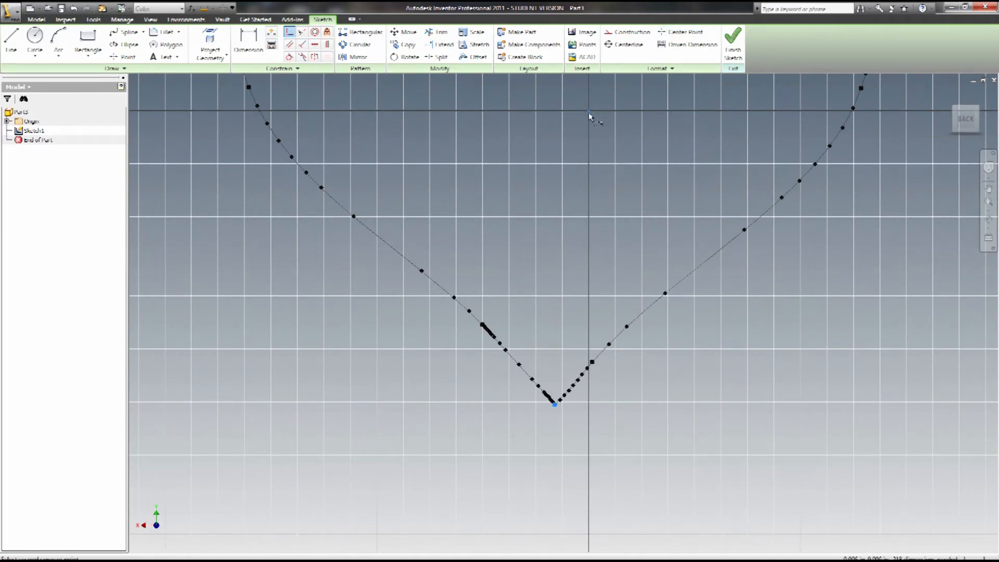
scroll(588, 167, down, 2)
scroll(584, 170, down, 3)
scroll(585, 170, up, 4)
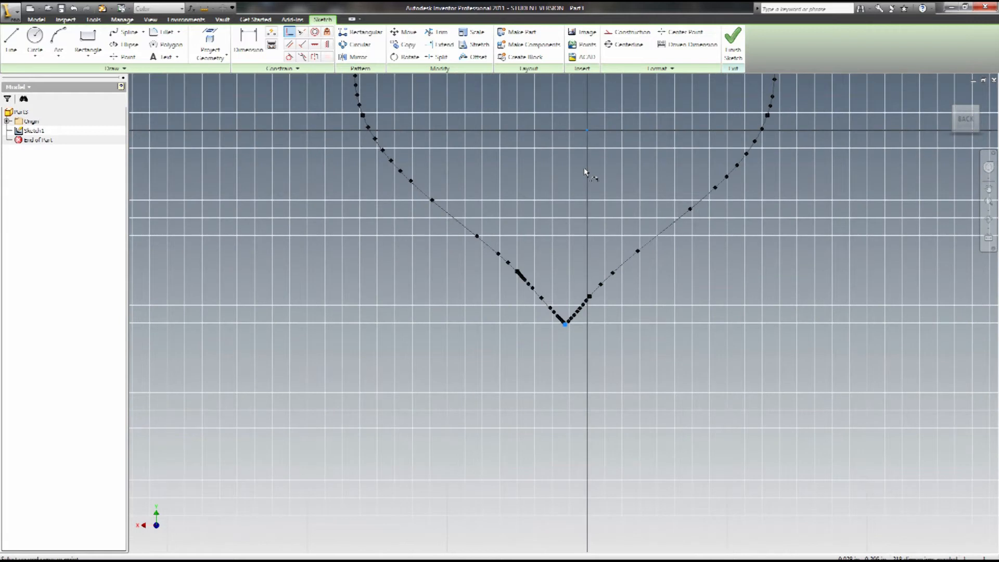
click(587, 130)
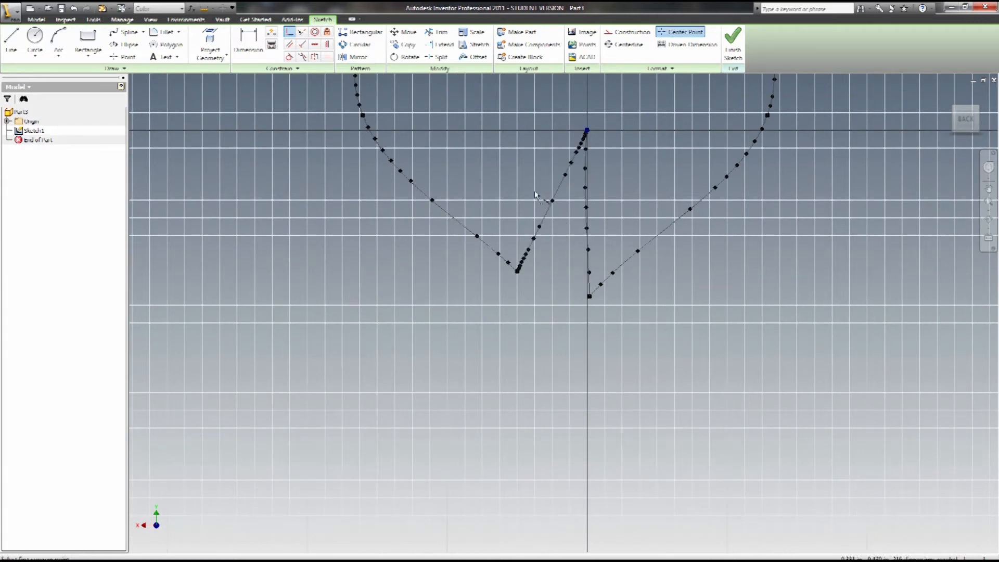
key(ctrl+z)
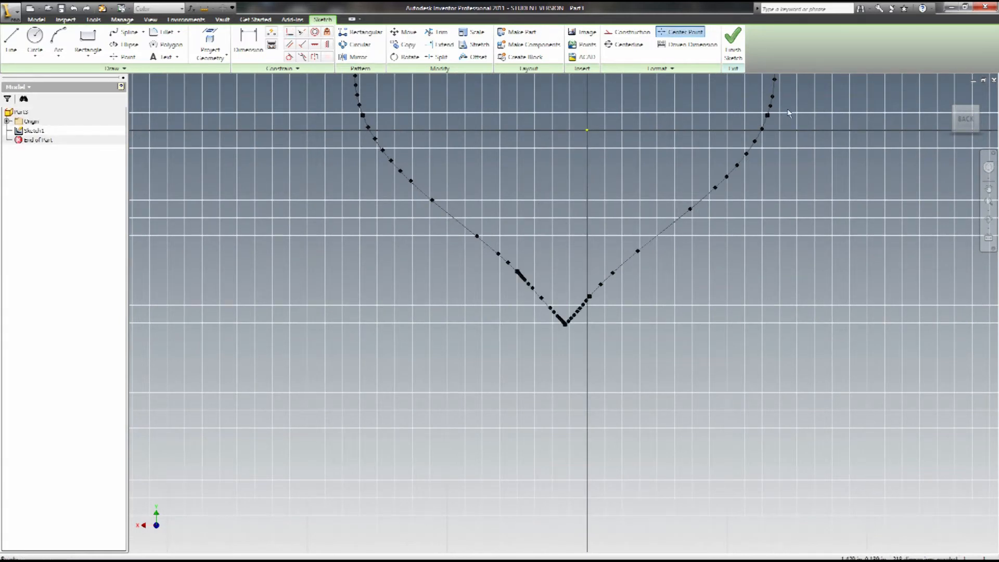
Step: Finish the sketch and extrude the closed heart profile 0.25 in as a solid
click(733, 41)
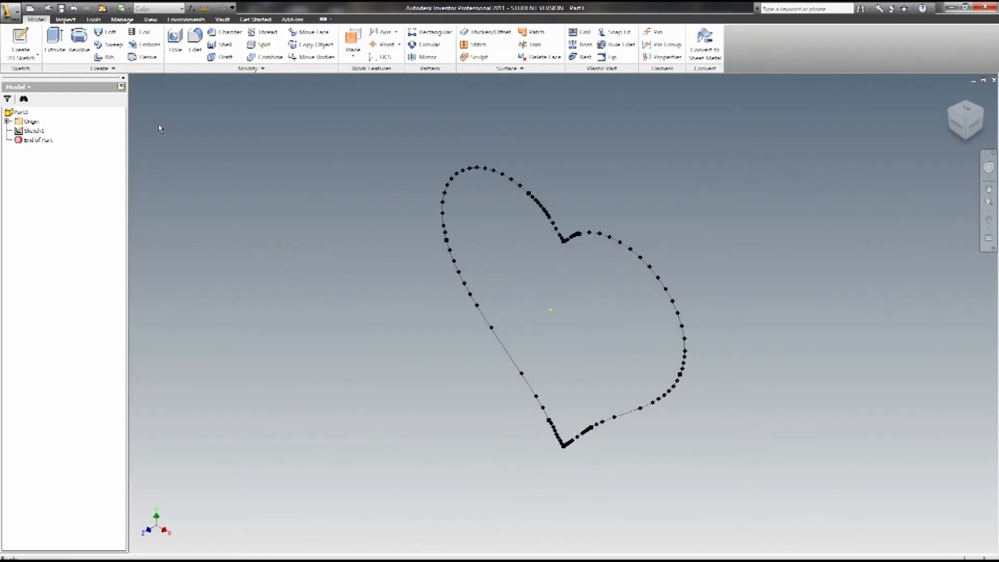
click(55, 45)
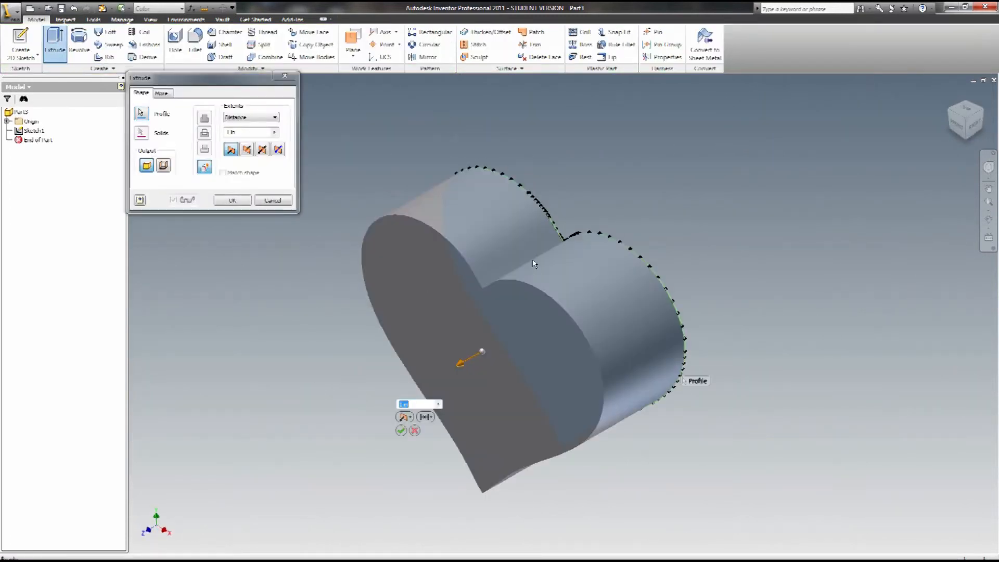
click(238, 134)
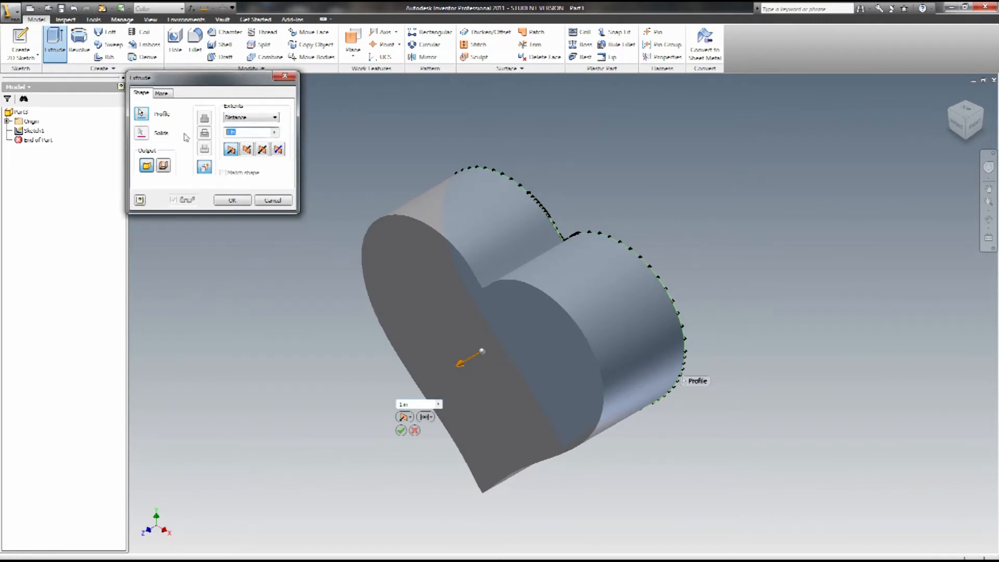
text(0.75)
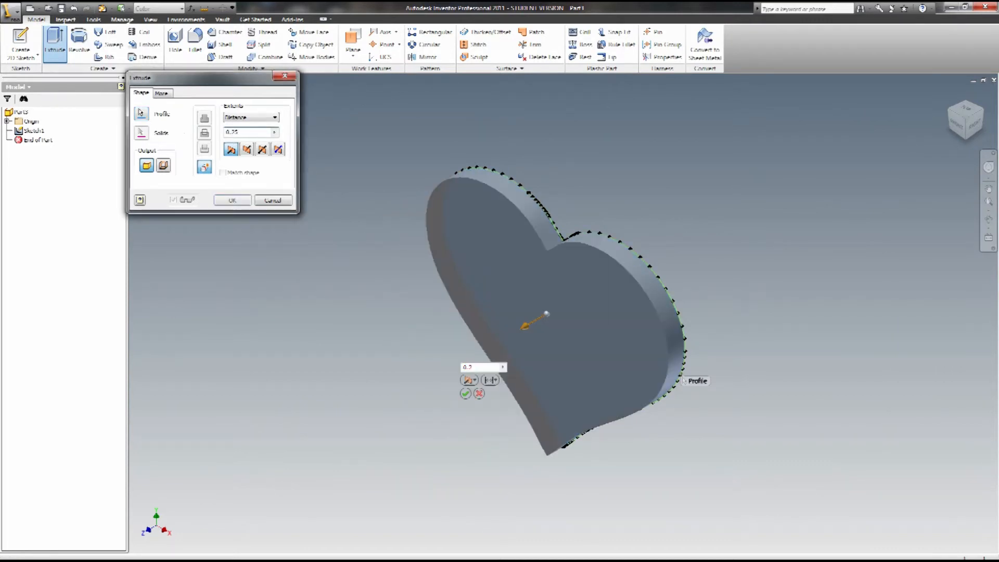
key(Return)
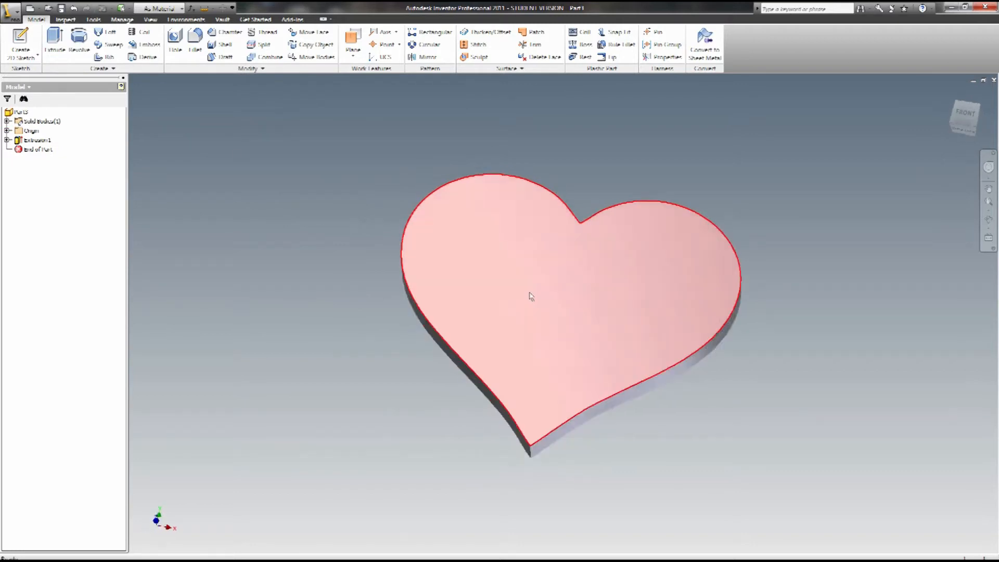
Step: Start a new sketch on the front face of the heart solid
right_click(523, 296)
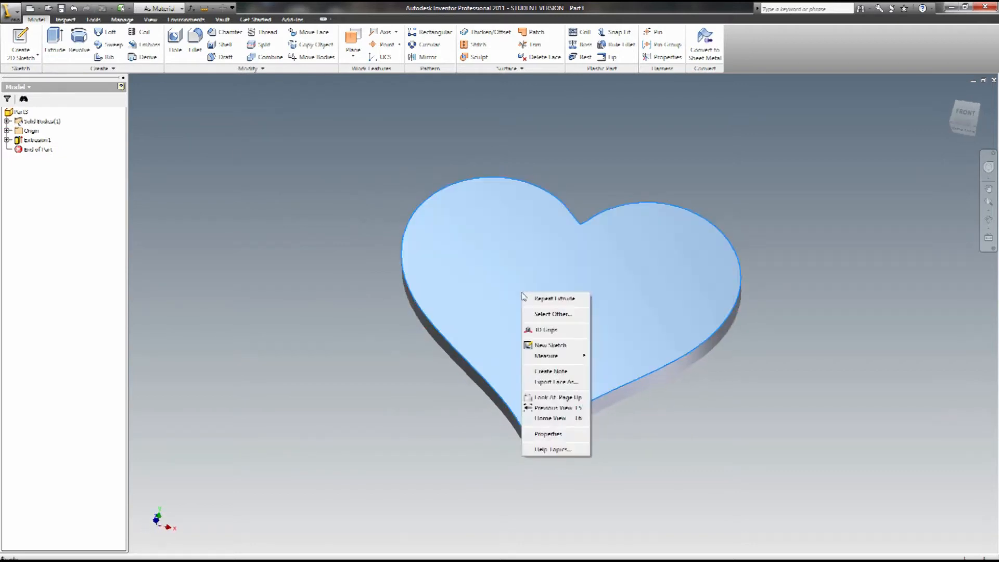
click(560, 346)
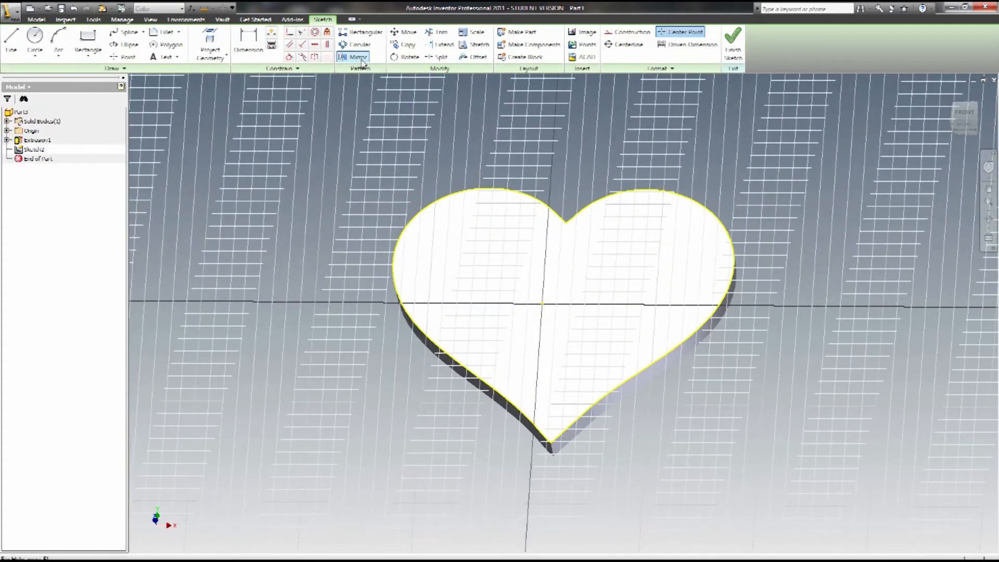
Step: Try to offset the projected outline of the heart in the new sketch
click(474, 57)
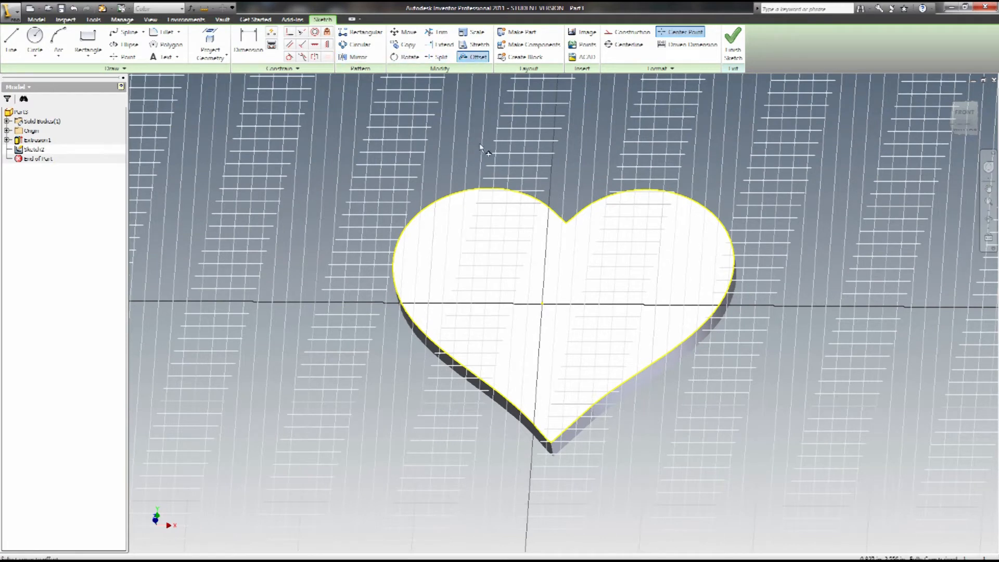
click(508, 192)
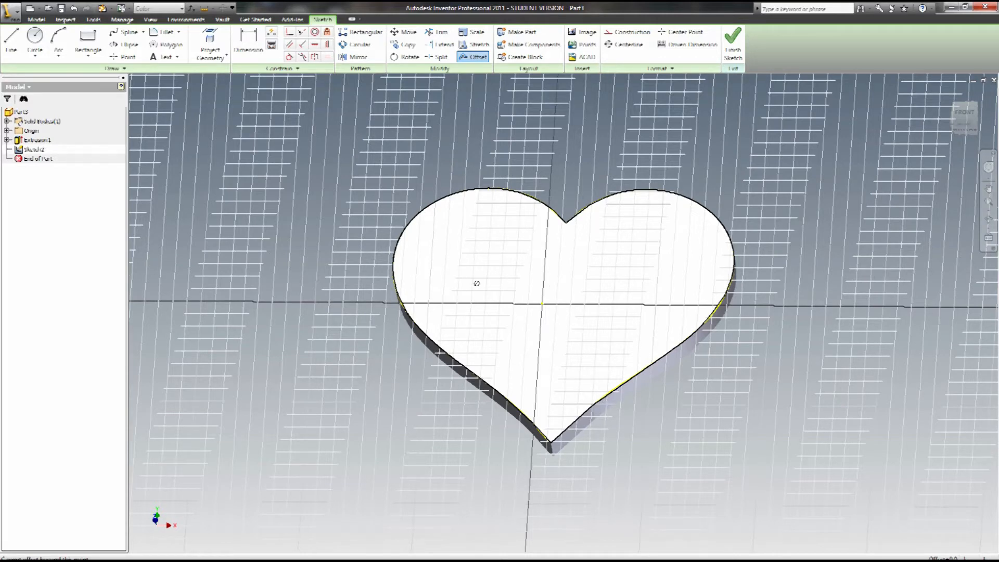
mouse_move(471, 277)
shift+middle_down()
mouse_move(562, 346)
mouse_move(562, 368)
mouse_move(469, 197)
shift+middle_up()
right_click(475, 139)
click(515, 147)
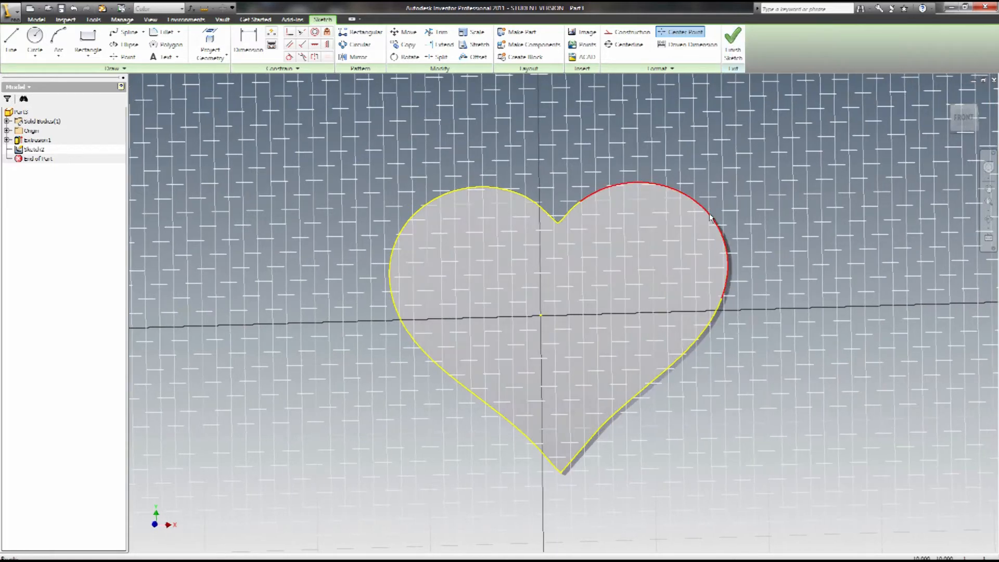
Step: Examine how the projected heart outline is divided by selecting its curve segments one by one
click(711, 218)
click(566, 214)
click(545, 210)
click(446, 193)
click(402, 324)
click(550, 462)
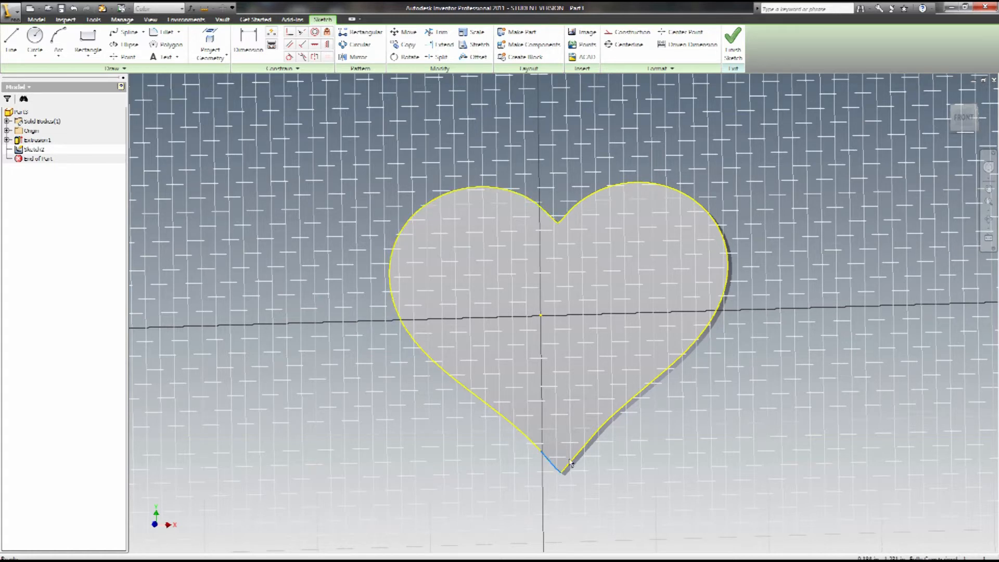
click(579, 451)
click(613, 414)
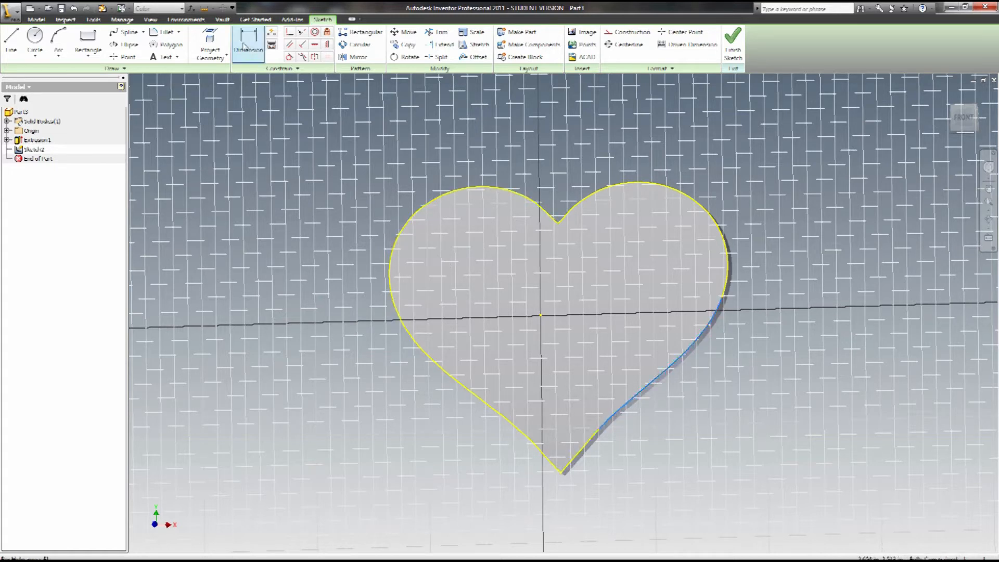
Step: Project the geometry of the heart's front face into the new sketch
click(211, 46)
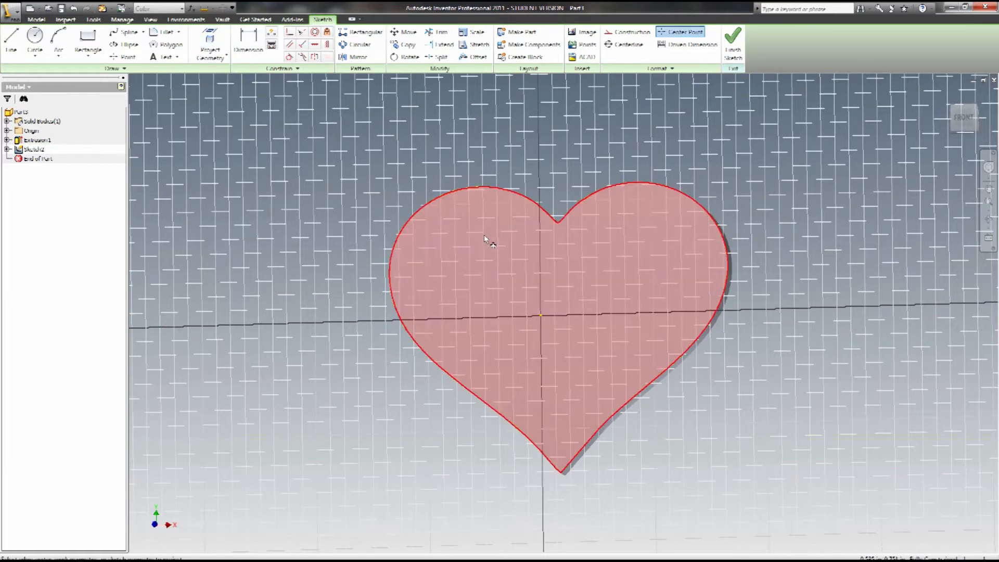
click(486, 238)
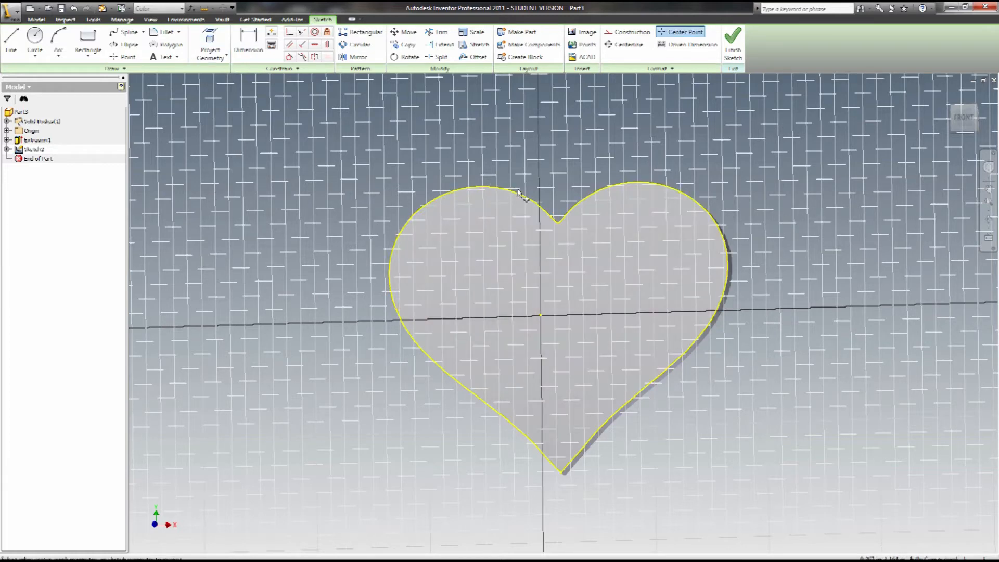
shift+middle_drag(502, 203, 526, 239)
click(528, 241)
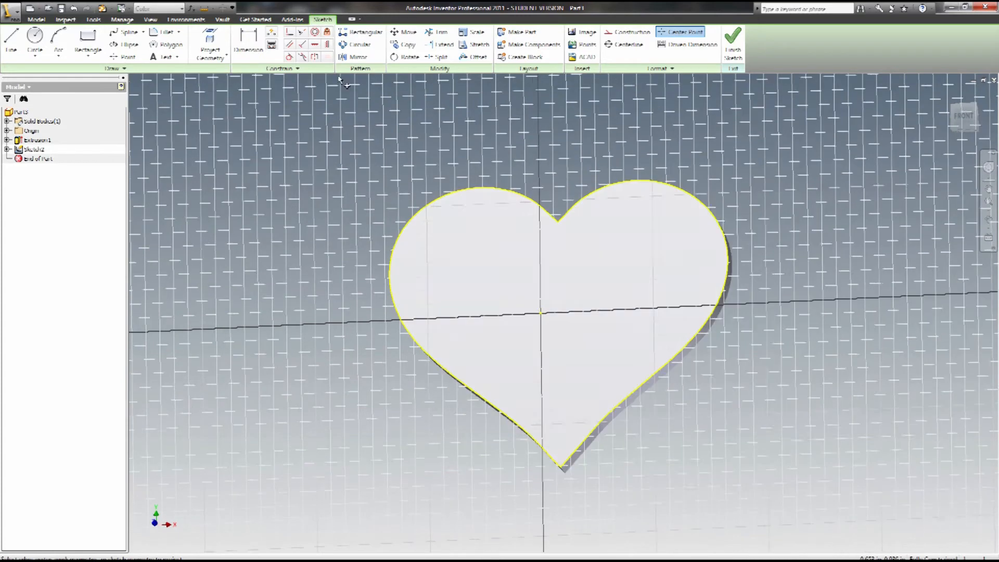
click(477, 57)
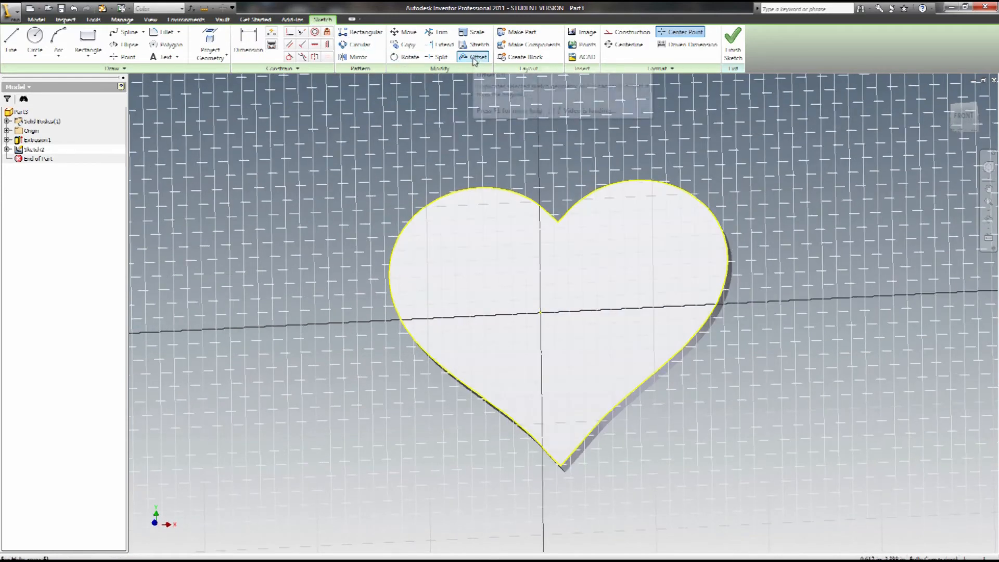
click(491, 190)
right_click(470, 223)
click(501, 225)
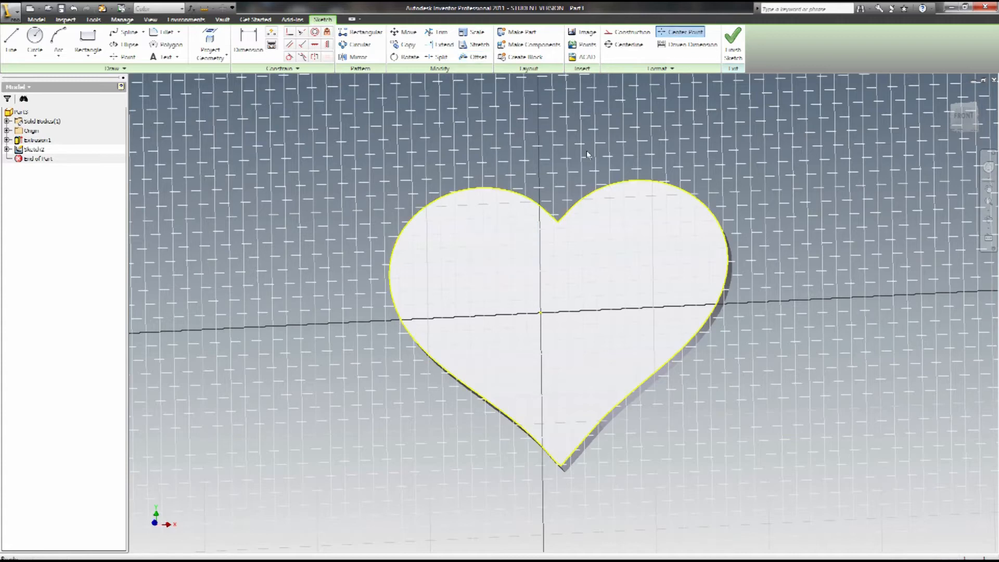
Step: Finish the sketch on the heart's front face and start exporting the part in a CAD format
click(733, 42)
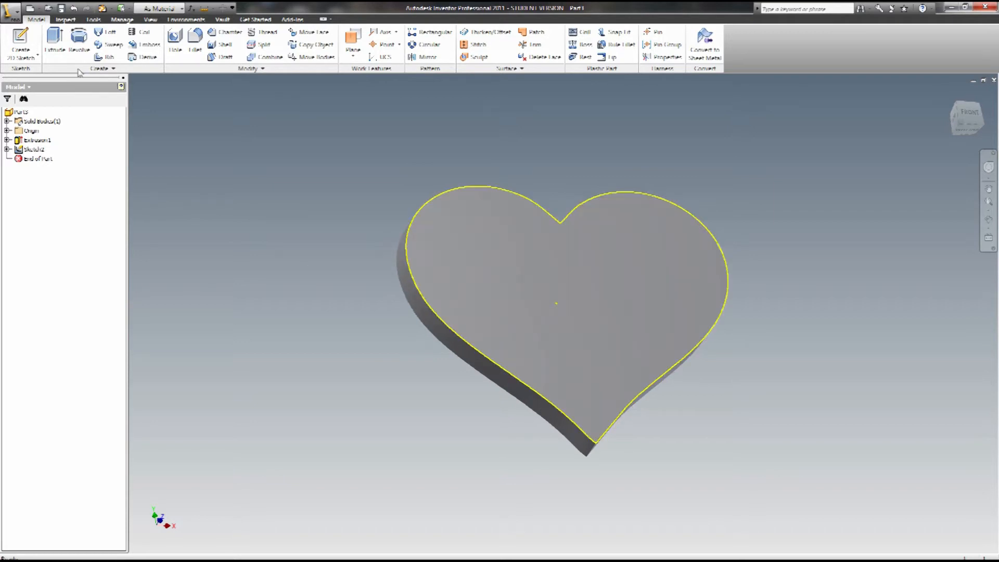
click(8, 9)
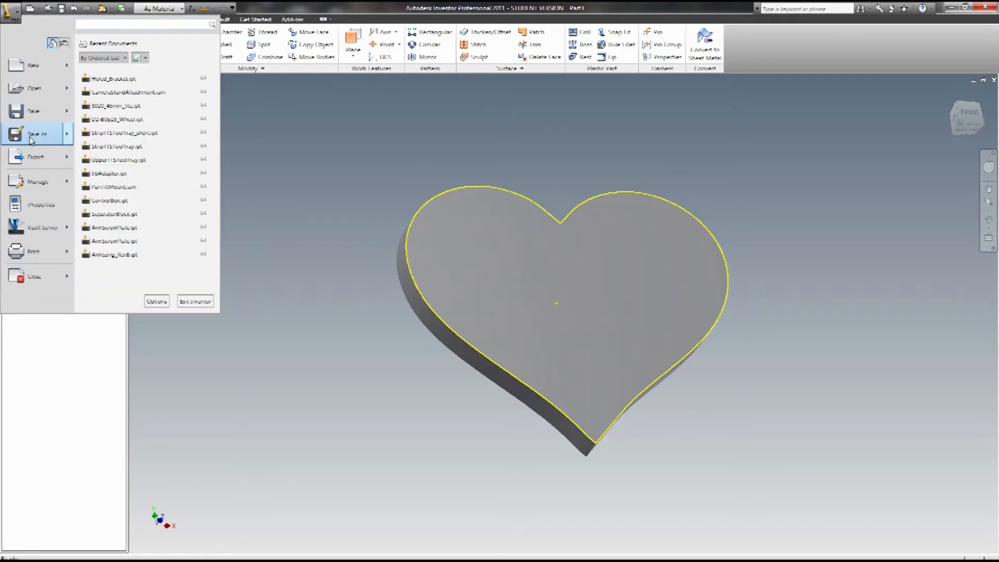
mouse_move(32, 138)
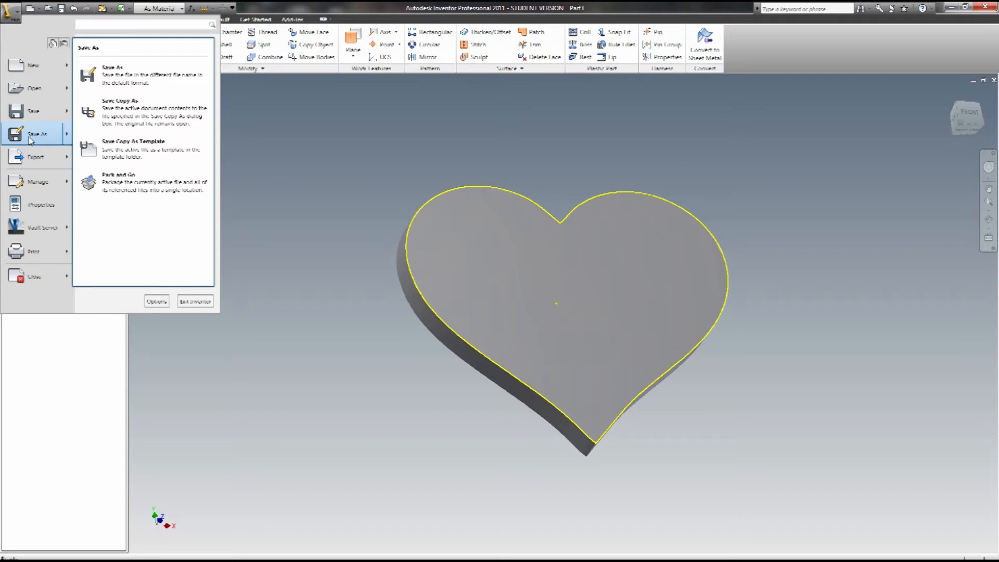
mouse_move(32, 158)
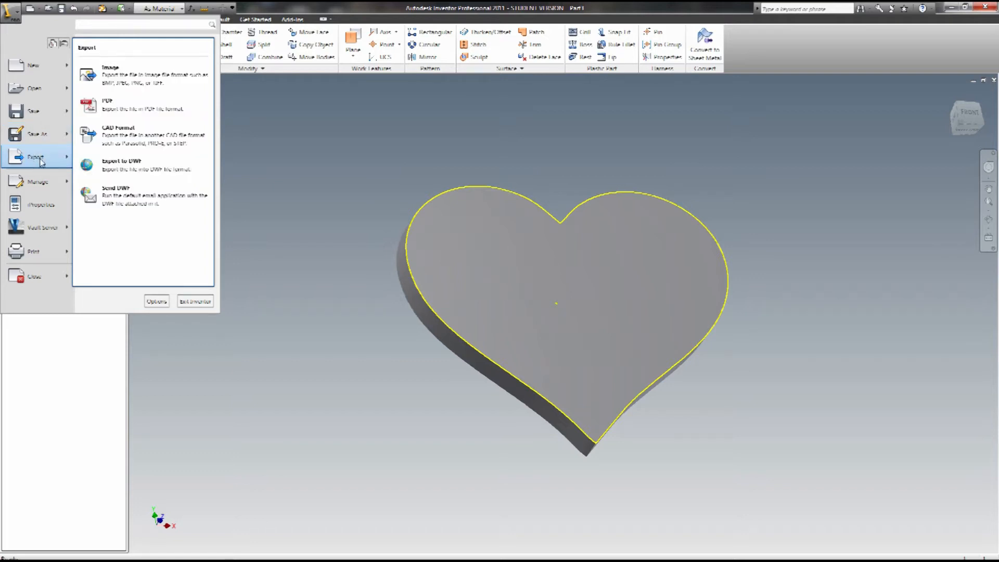
click(126, 140)
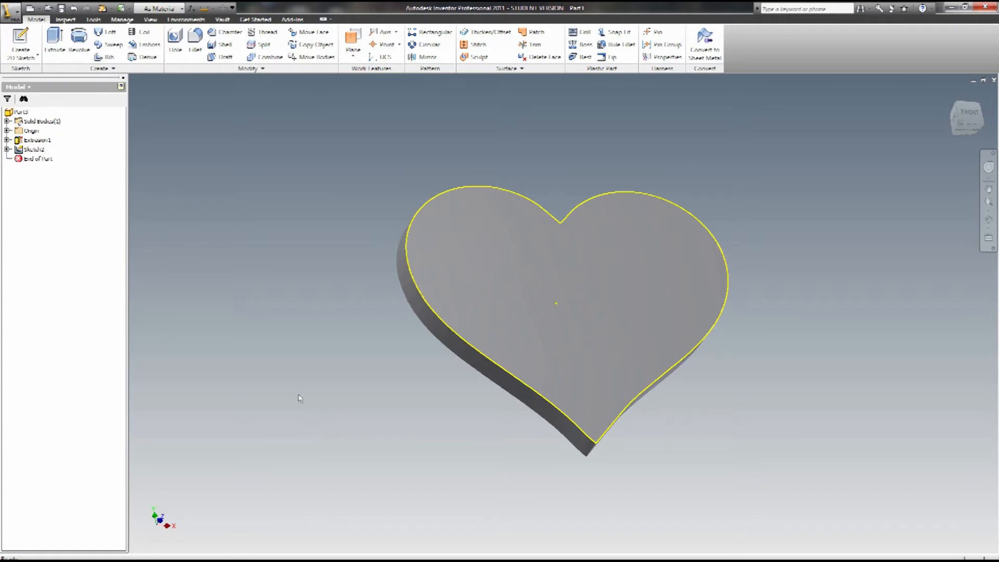
Step: Switch to SprutCAM and sew the faces of the whole HeartShape2.igs model
click(204, 553)
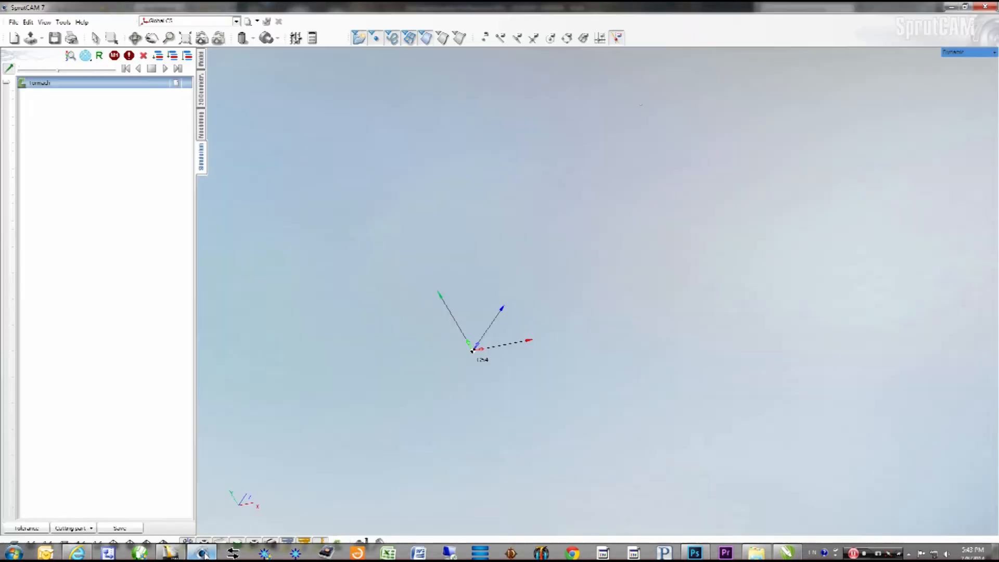
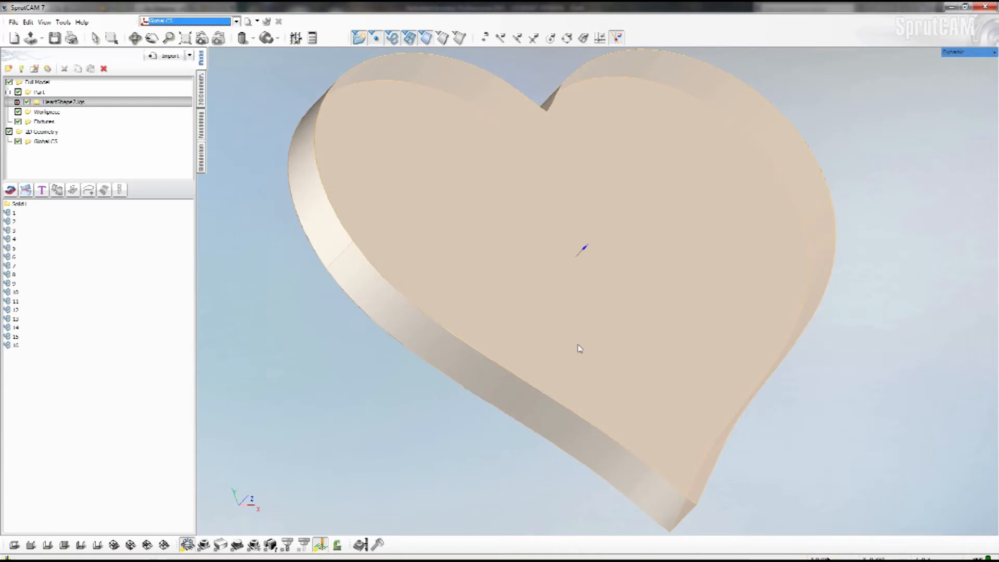
scroll(578, 346, down, 6)
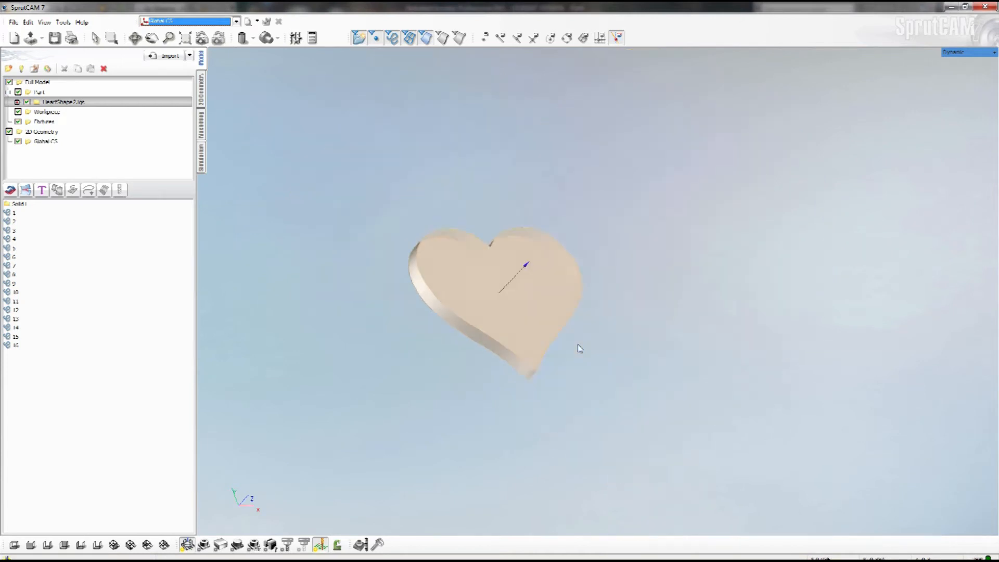
drag(397, 197, 620, 409)
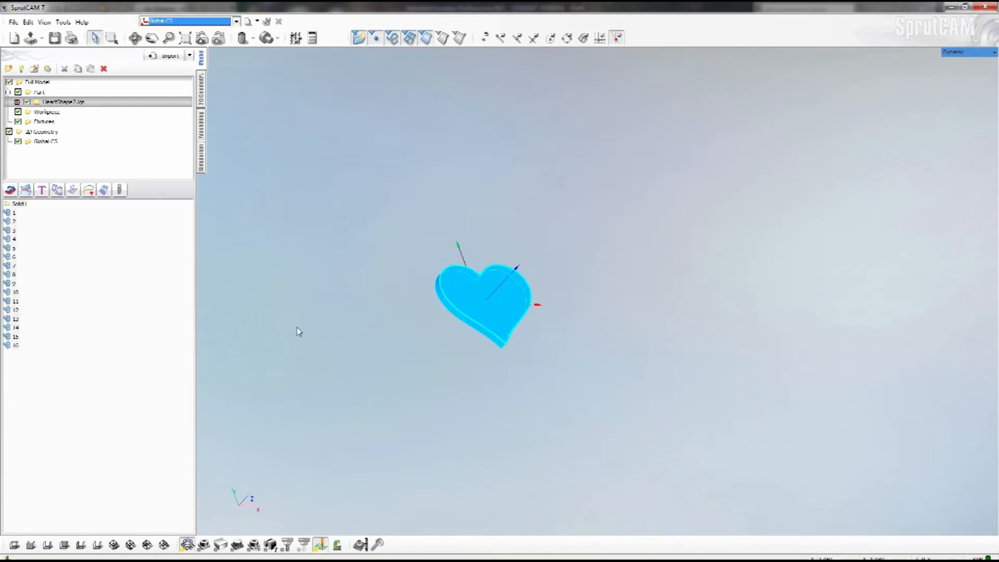
click(26, 191)
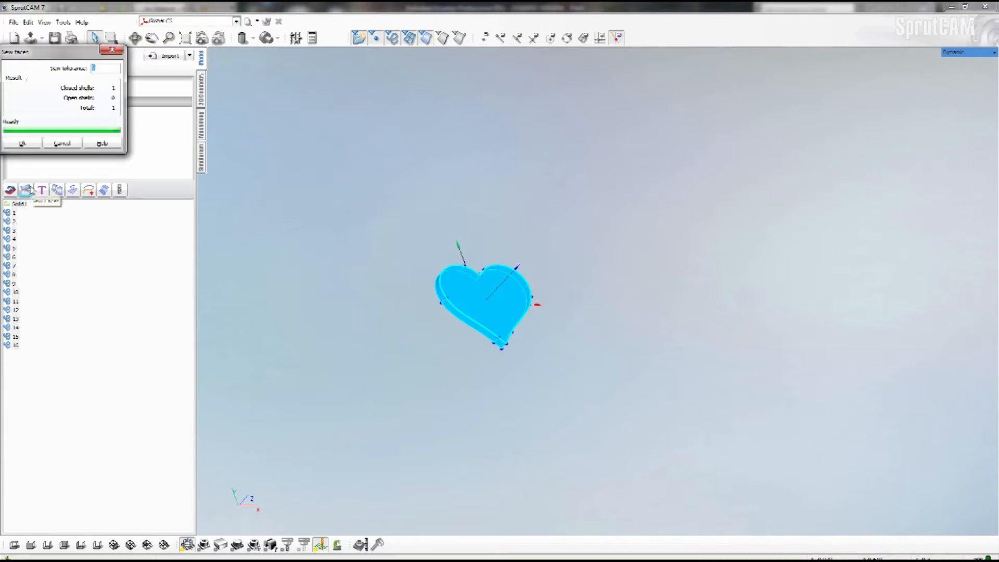
click(21, 144)
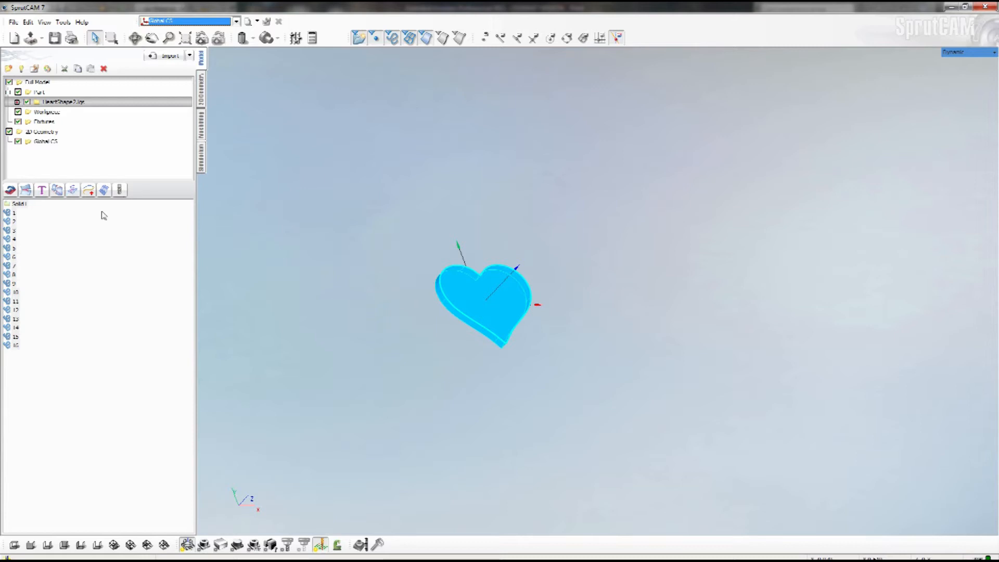
Step: Open the spatial transformations for the selected heart and examine the rotate, scale, mirror and locate zero options
click(57, 190)
drag(73, 11, 171, 90)
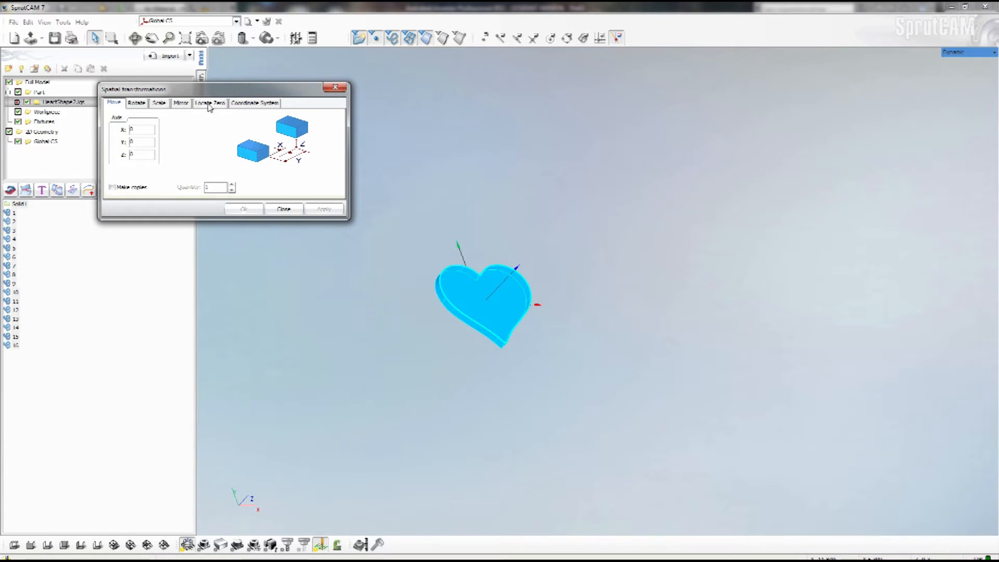
click(137, 104)
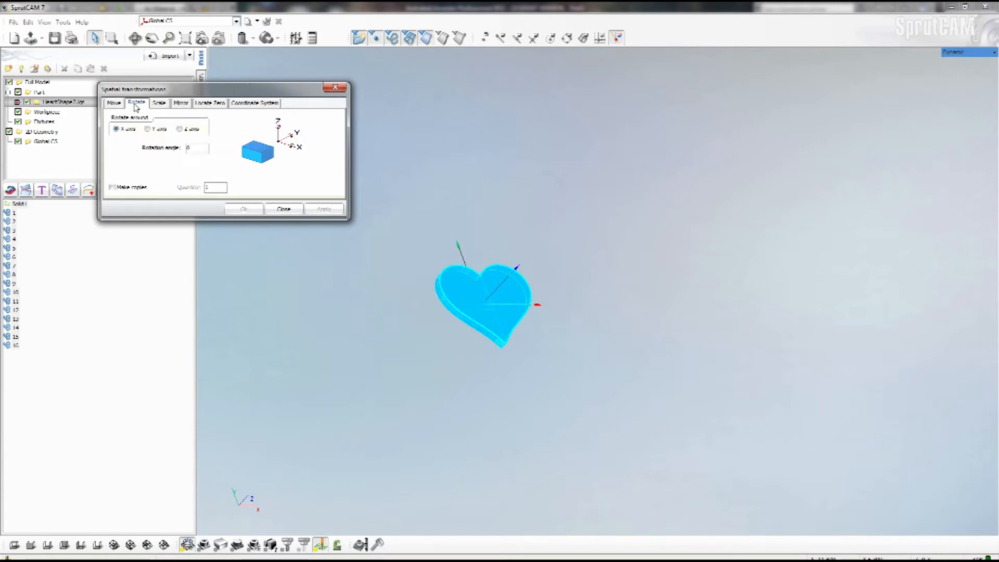
click(159, 104)
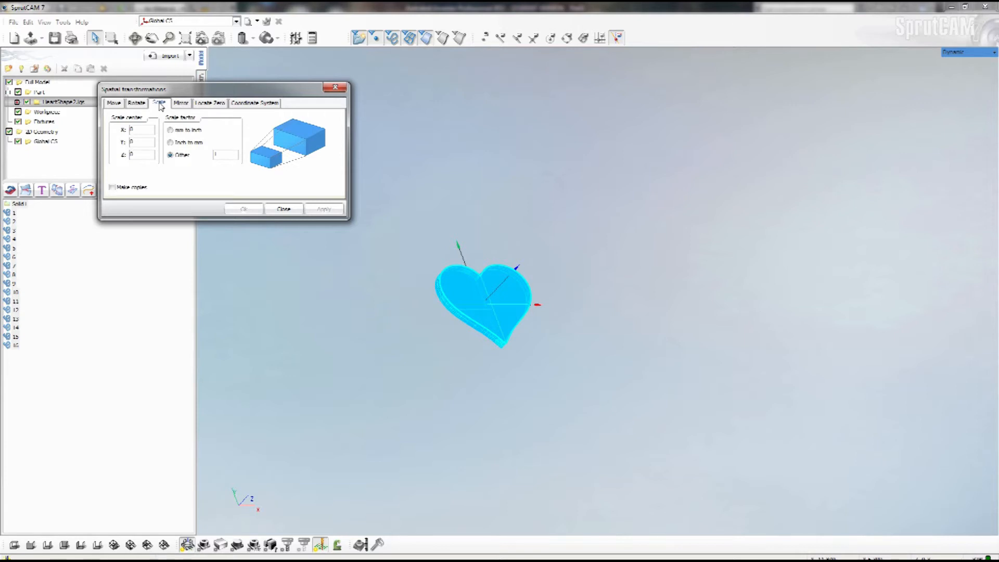
click(180, 104)
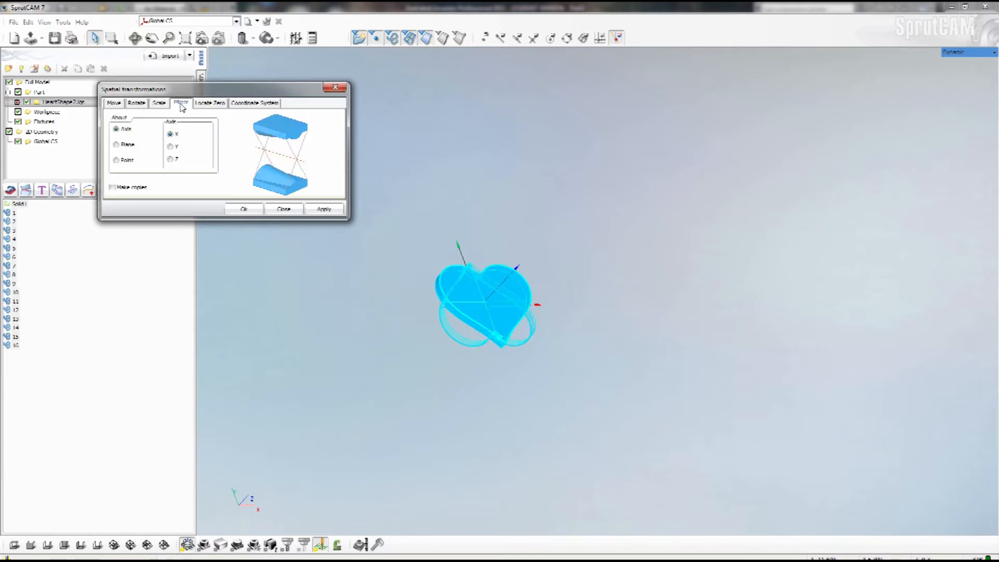
click(209, 104)
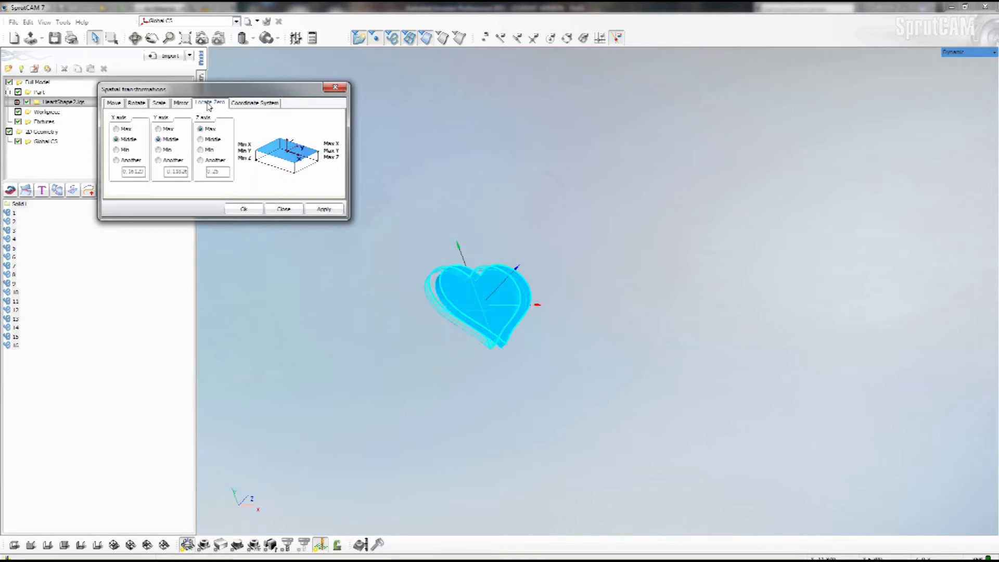
click(137, 104)
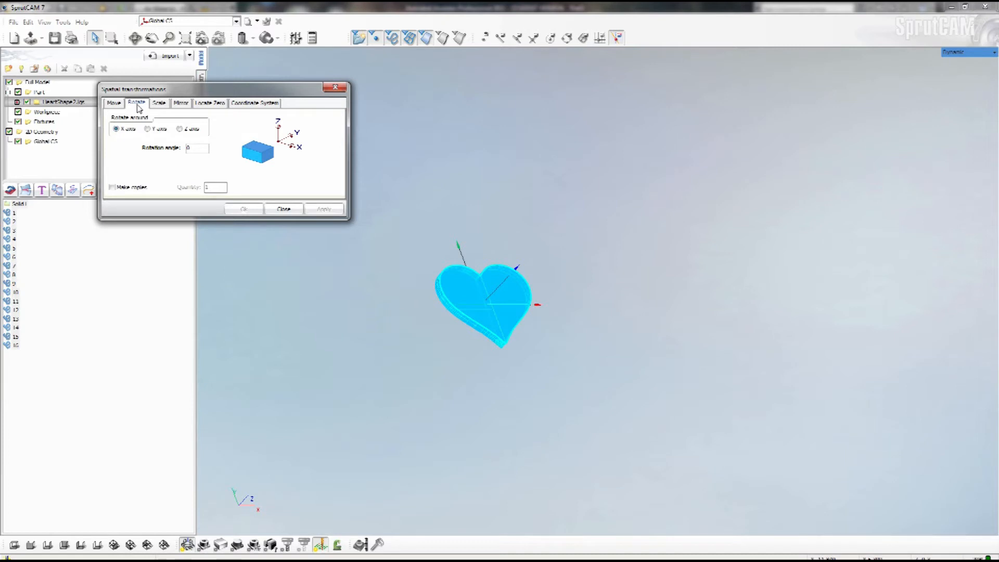
Step: Locate the heart's zero at minimum X, maximum Y and maximum Z, and close the spatial transformations
click(209, 103)
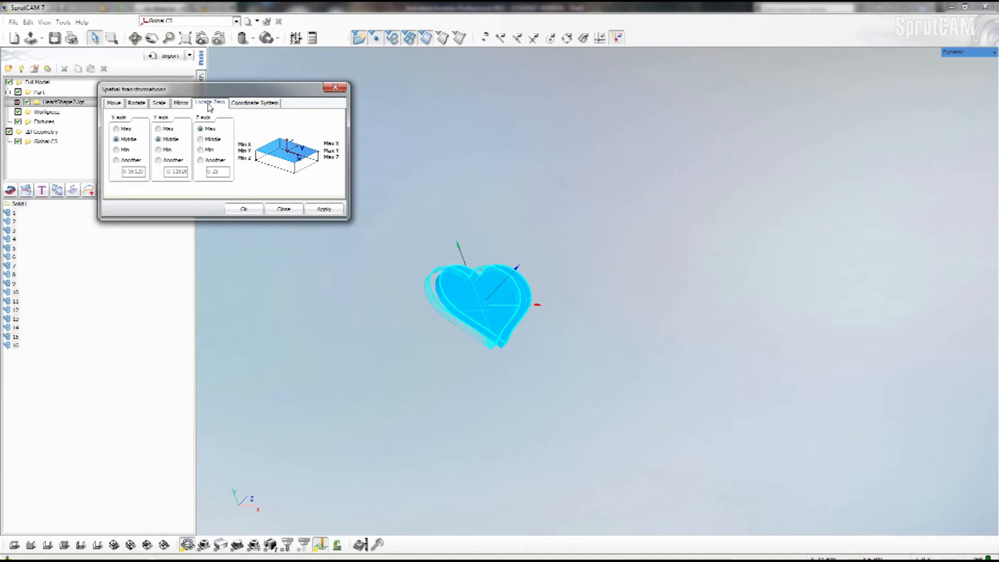
click(117, 150)
click(159, 129)
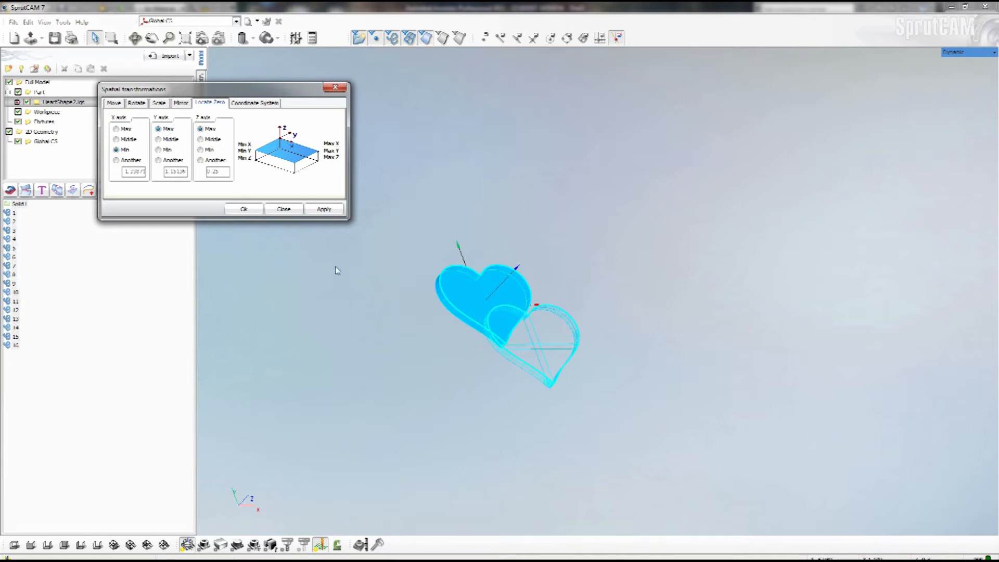
click(324, 208)
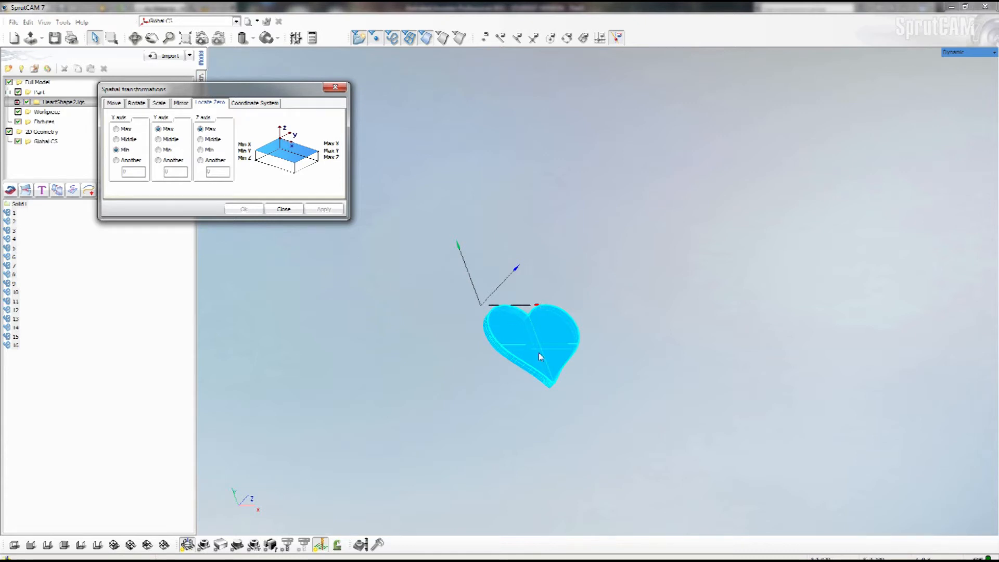
scroll(524, 328, up, 5)
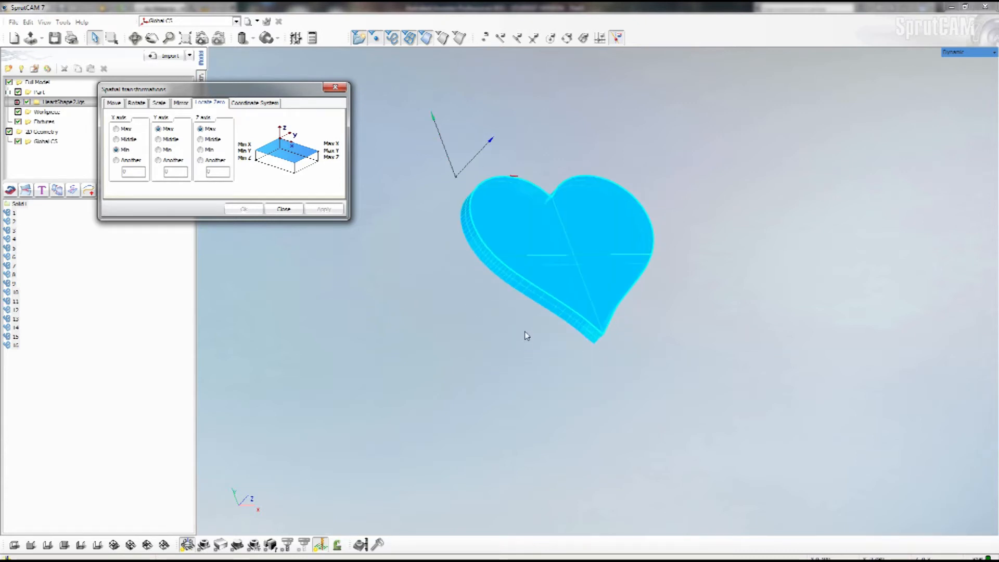
scroll(525, 330, up, 2)
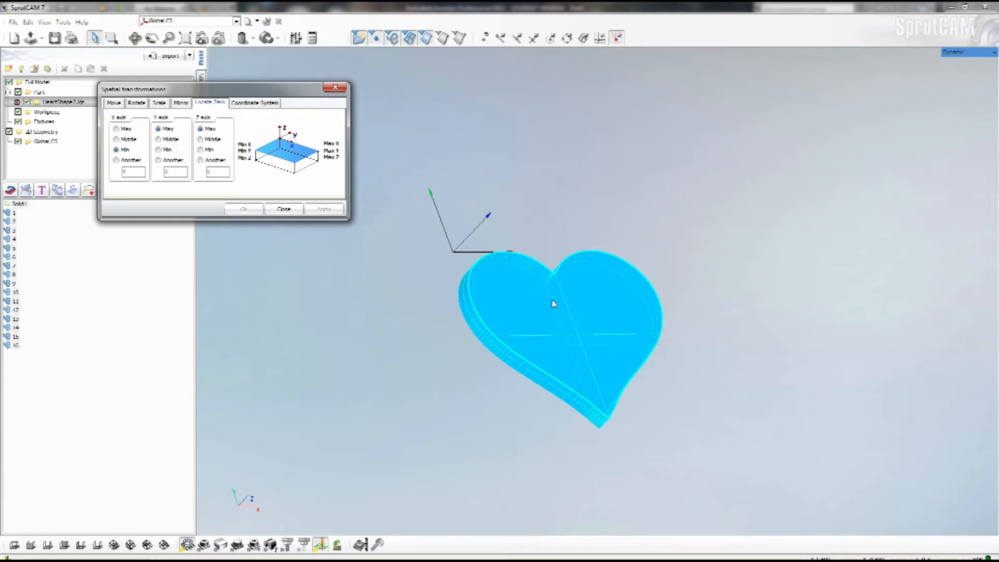
middle_drag(501, 268, 596, 263)
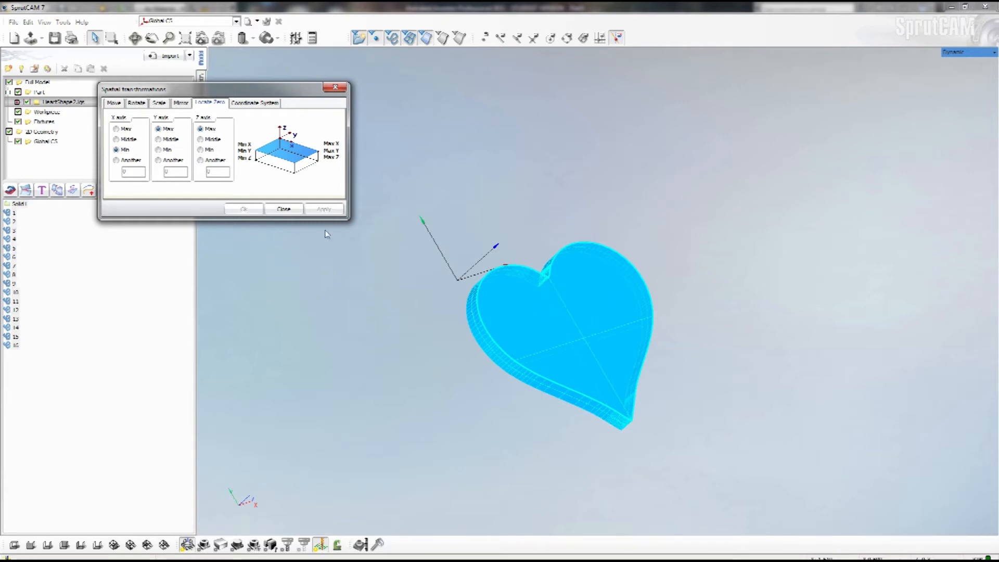
click(292, 209)
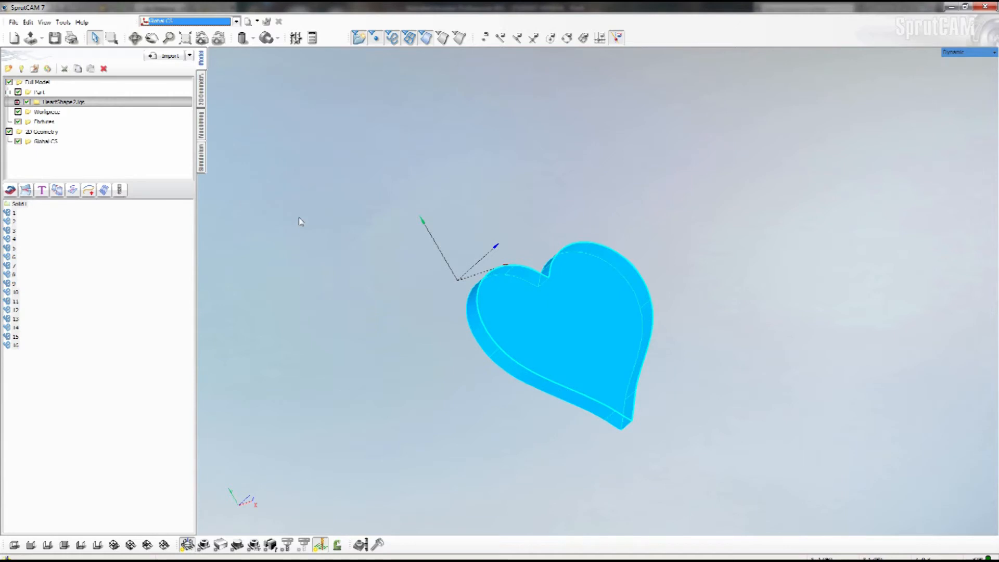
Step: Add a box primitive defined around the part as the machining workpiece, with zero stock on all sides
click(202, 127)
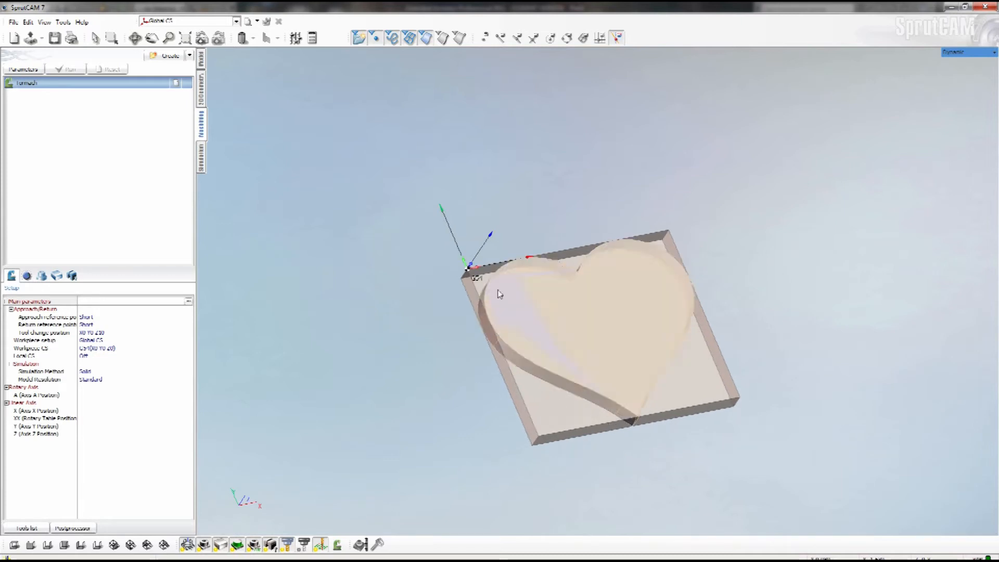
click(57, 276)
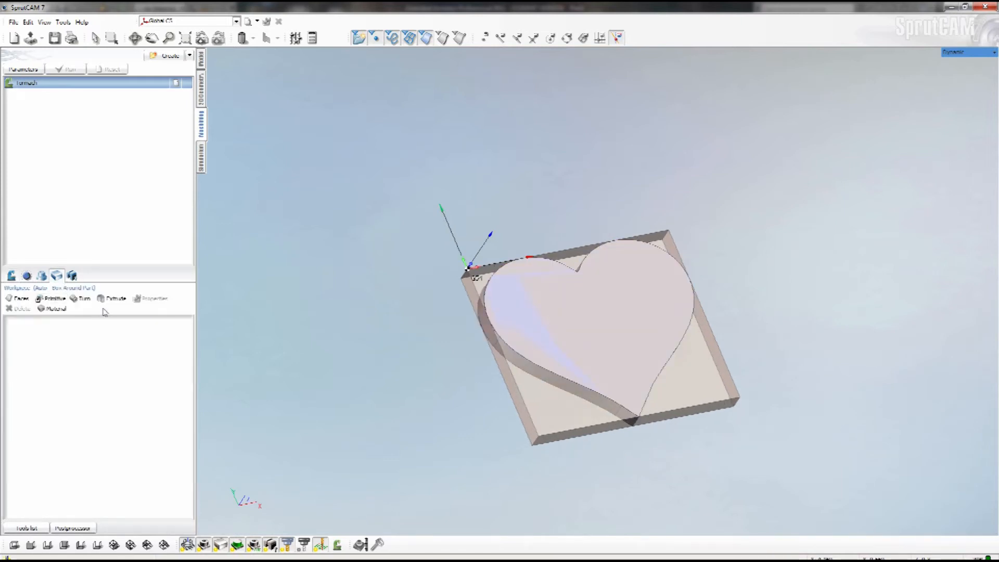
click(52, 298)
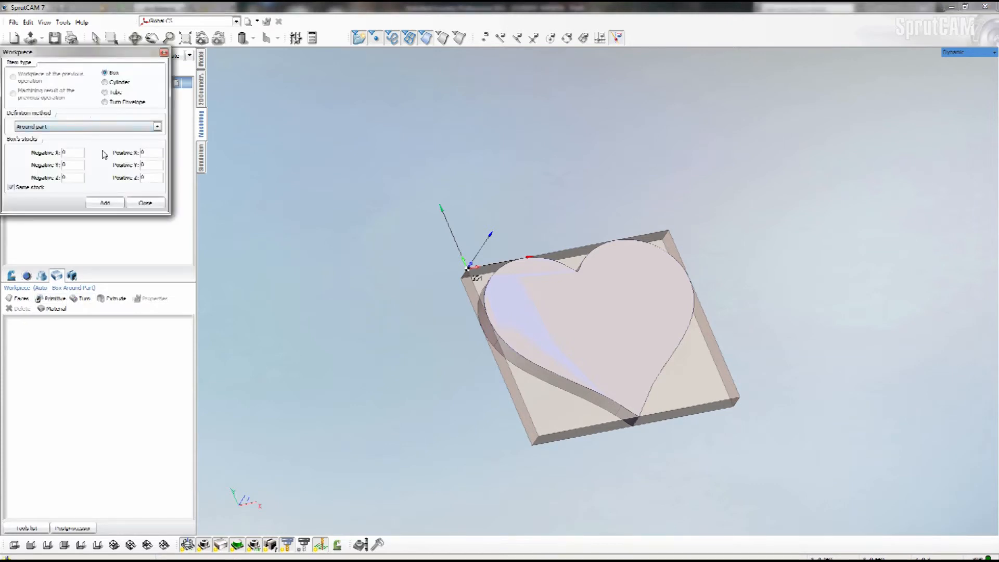
click(102, 204)
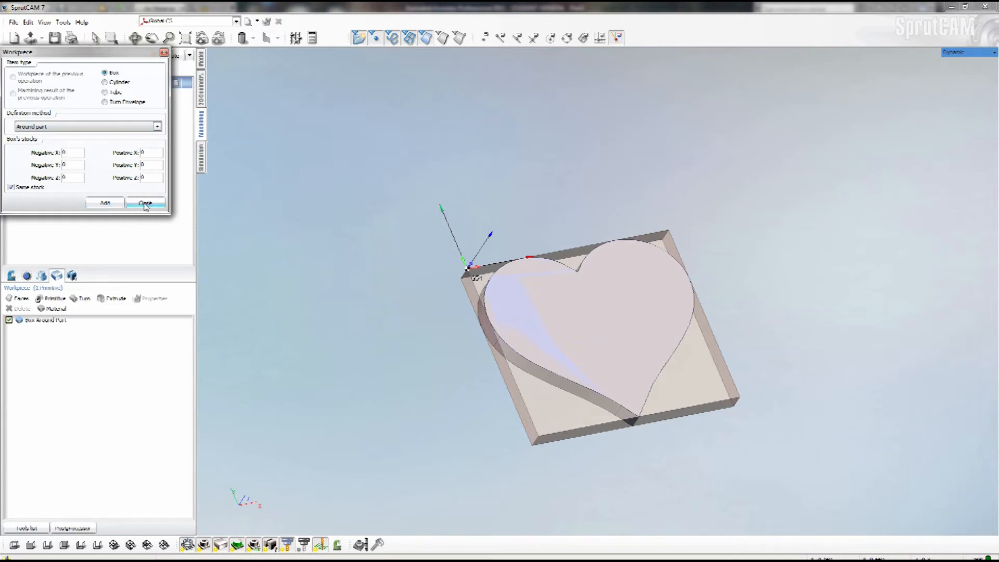
double_click(63, 152)
click(144, 203)
Step: Set the workpiece box's stock to 1 in negative and positive X and Y, and 0 in negative and positive Z
click(44, 321)
double_click(44, 321)
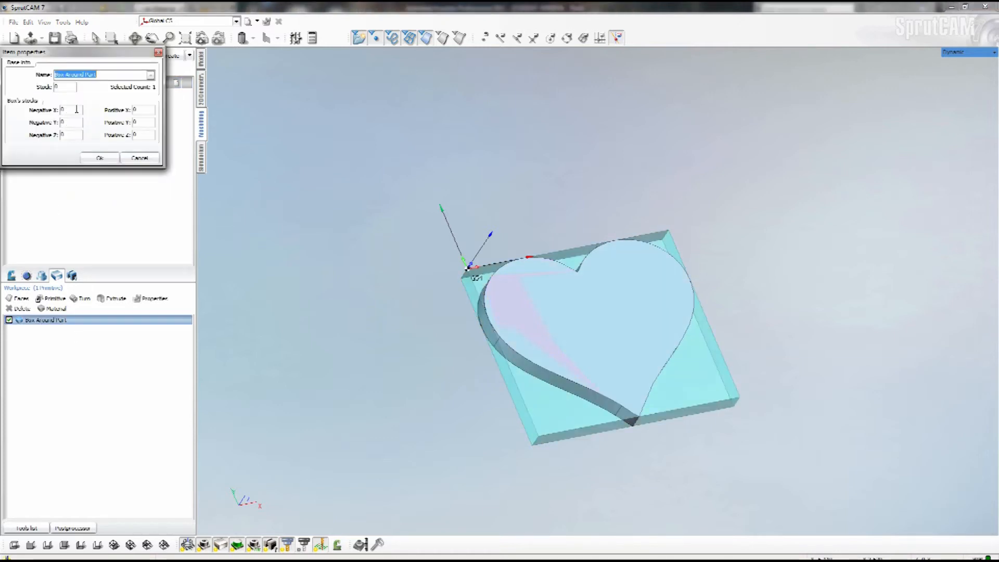
key(Tab)
text(1)
drag(66, 135, 32, 137)
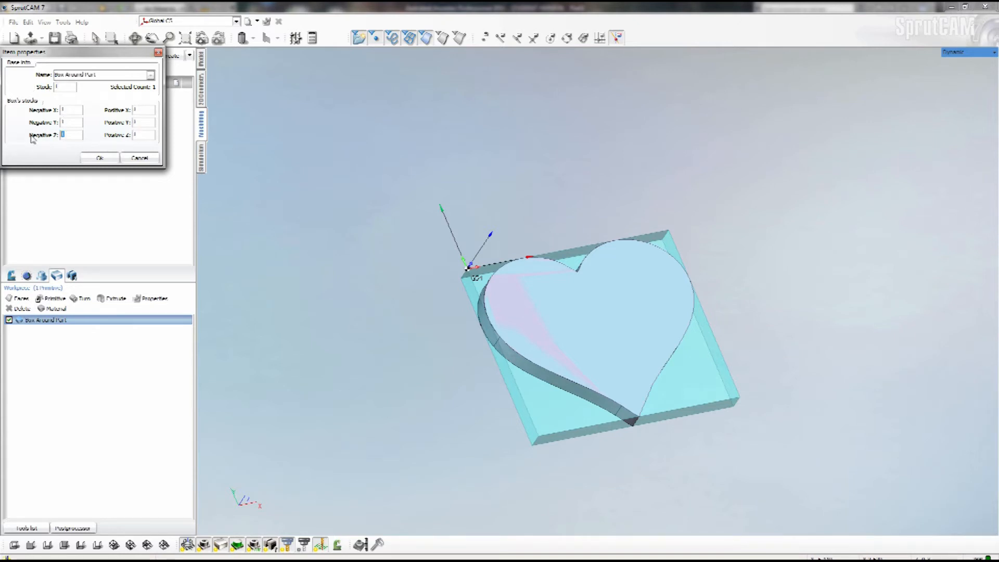
drag(140, 135, 114, 136)
text(0)
click(99, 159)
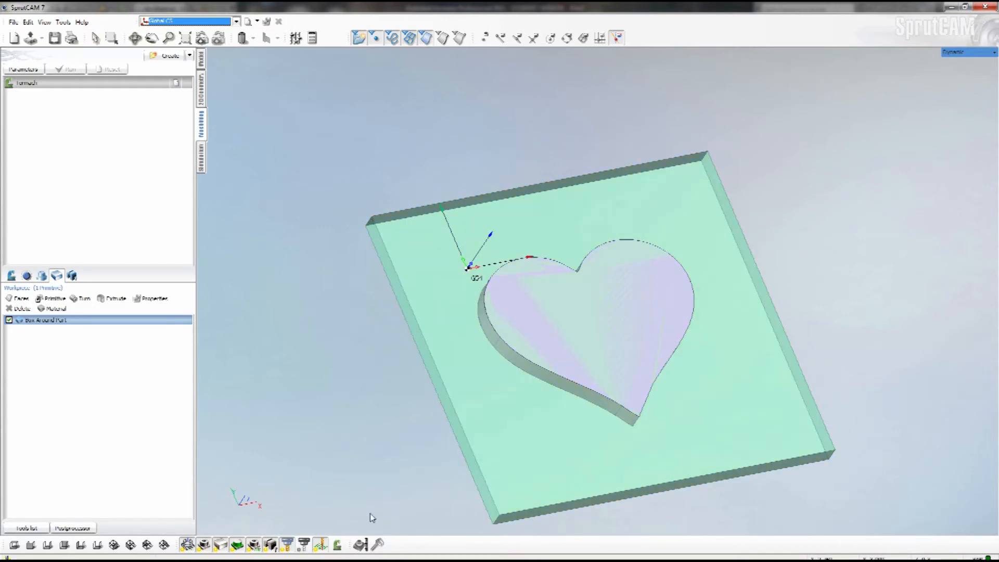
Step: Turn on the measurement tool and review the workpiece box's stock properties, closing them without changes
click(378, 545)
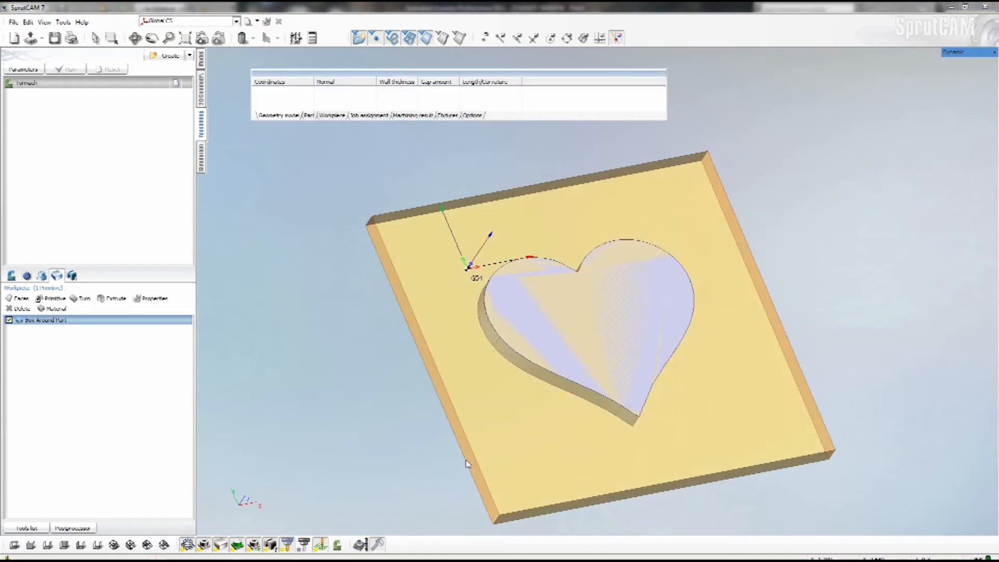
double_click(478, 464)
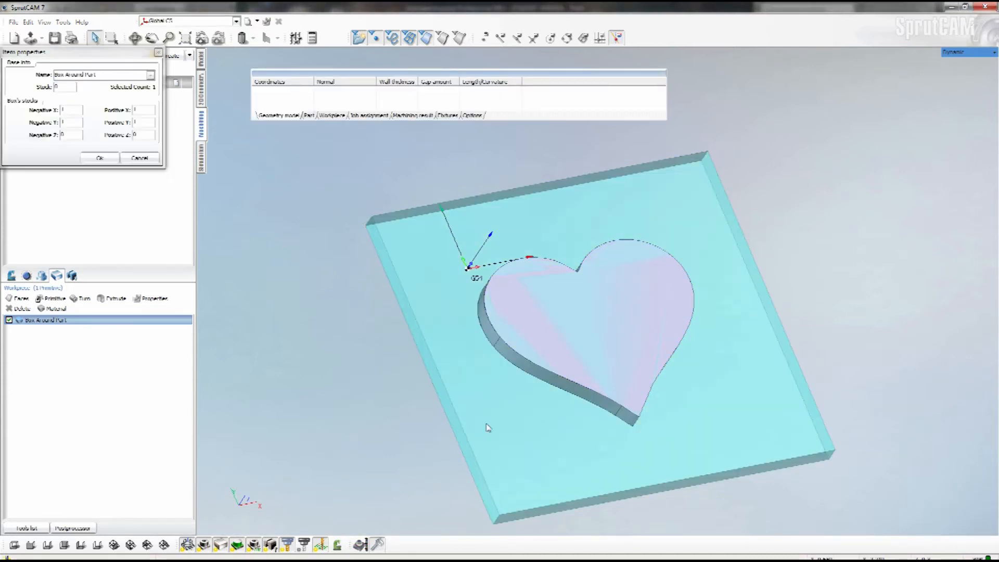
click(144, 161)
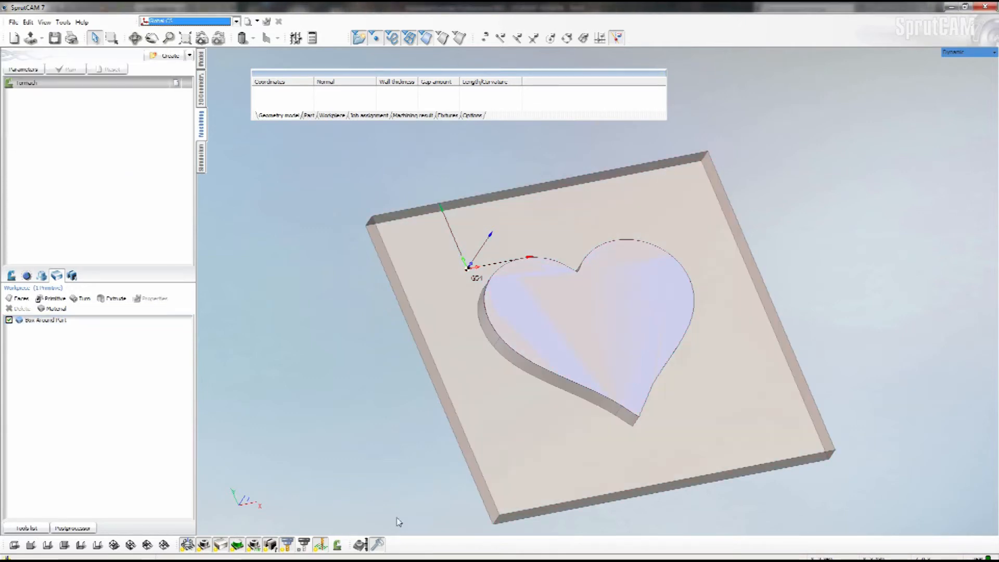
click(427, 345)
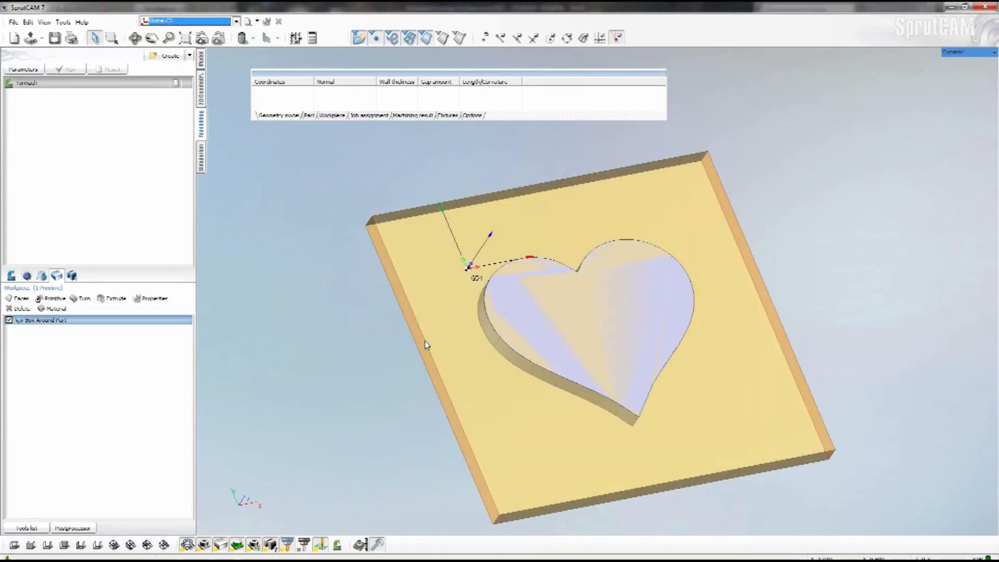
double_click(426, 343)
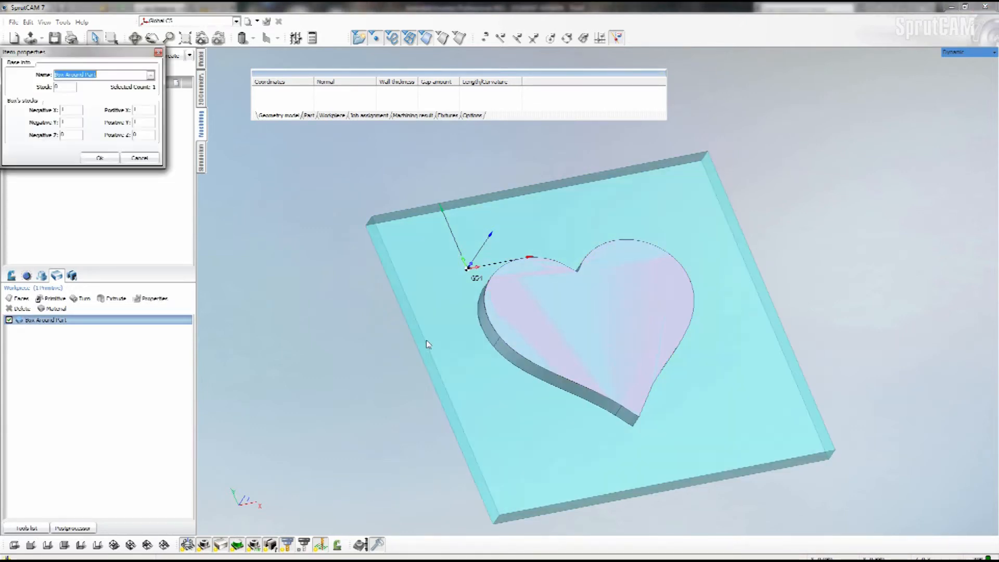
click(140, 159)
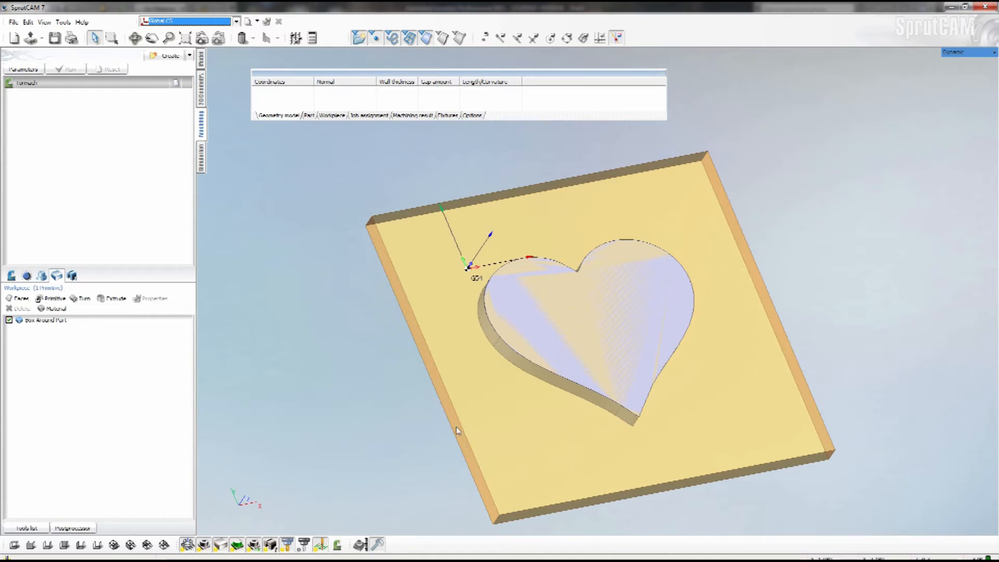
Step: Create a new 2D contouring operation from the finishing operations
click(191, 56)
click(167, 57)
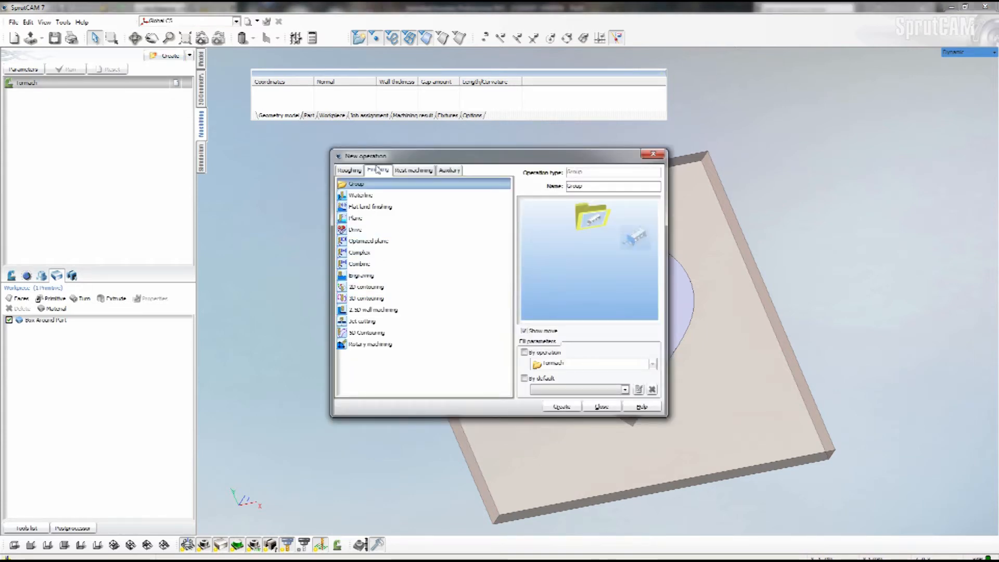
click(370, 288)
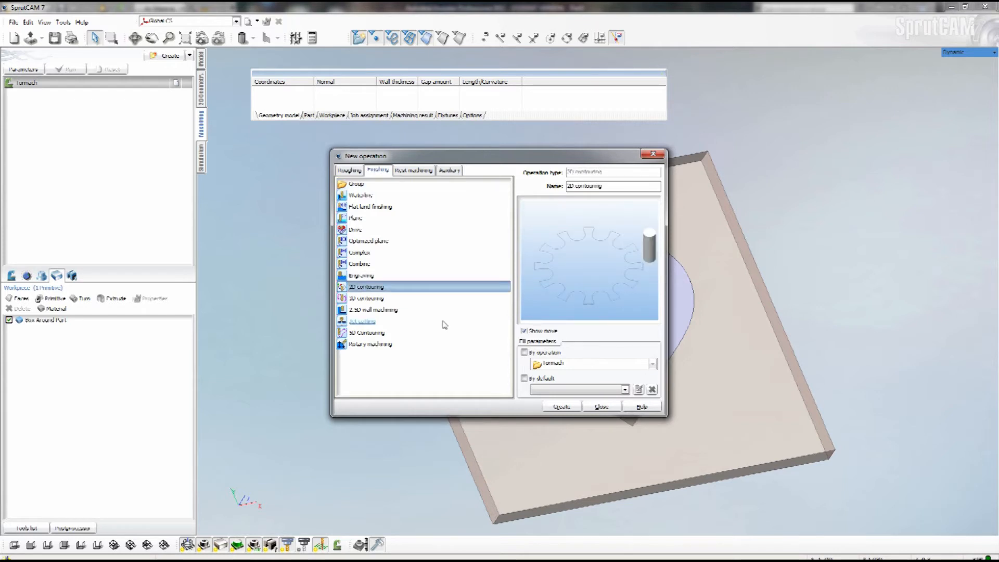
click(562, 406)
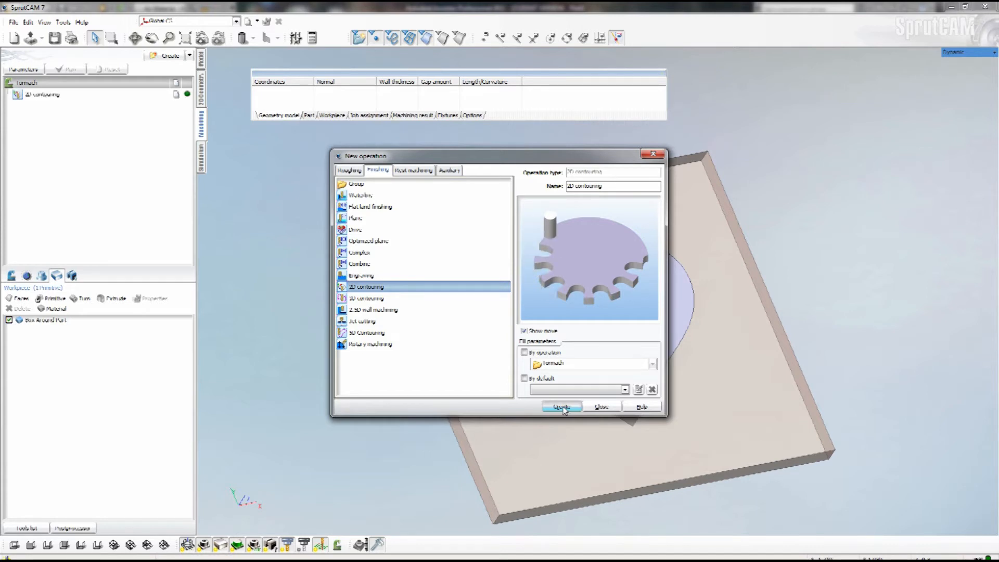
Step: Select the heart's top outline, turn off measuring, and add the outline as curves to the 2D contouring job assignment
click(528, 362)
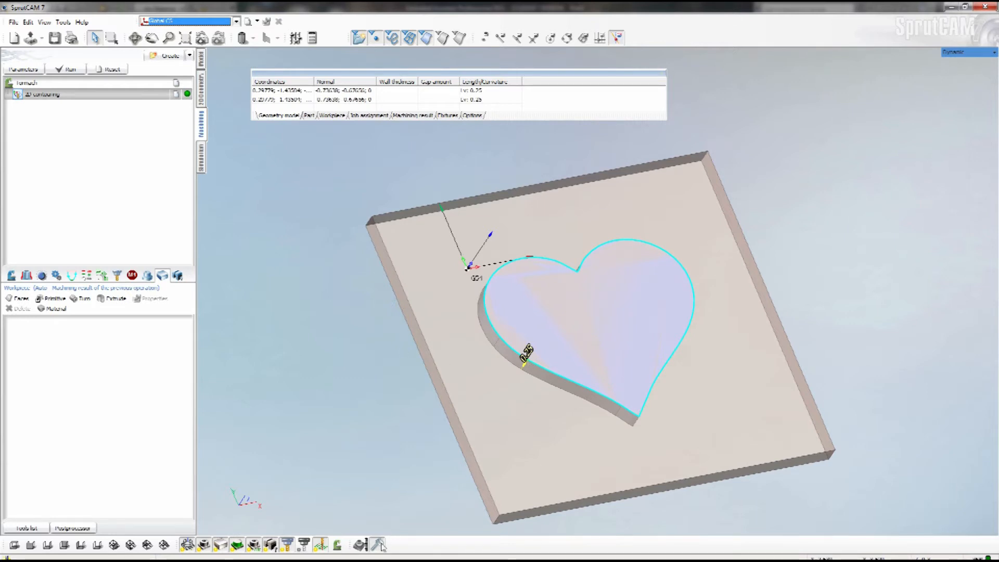
click(380, 546)
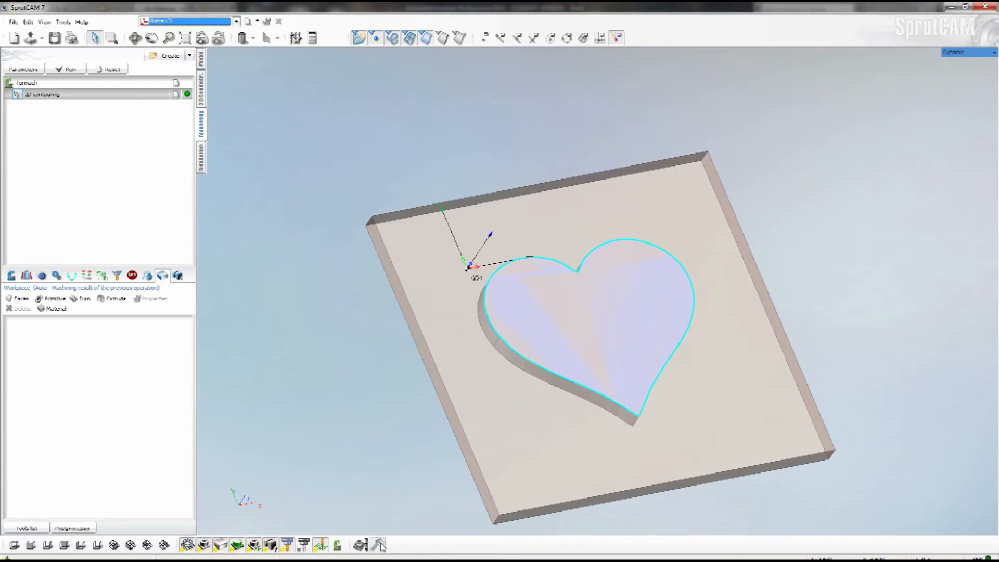
click(536, 364)
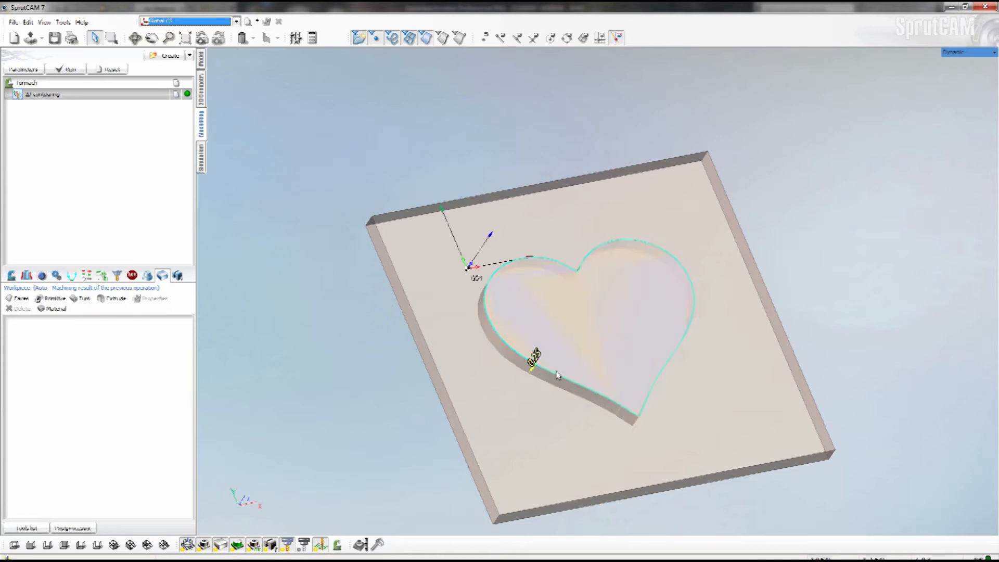
click(646, 404)
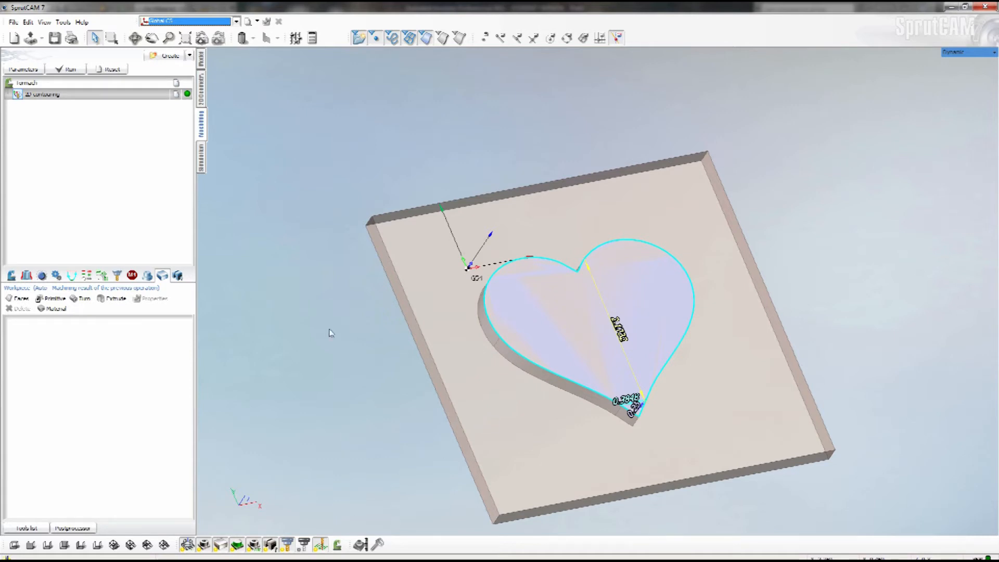
click(26, 276)
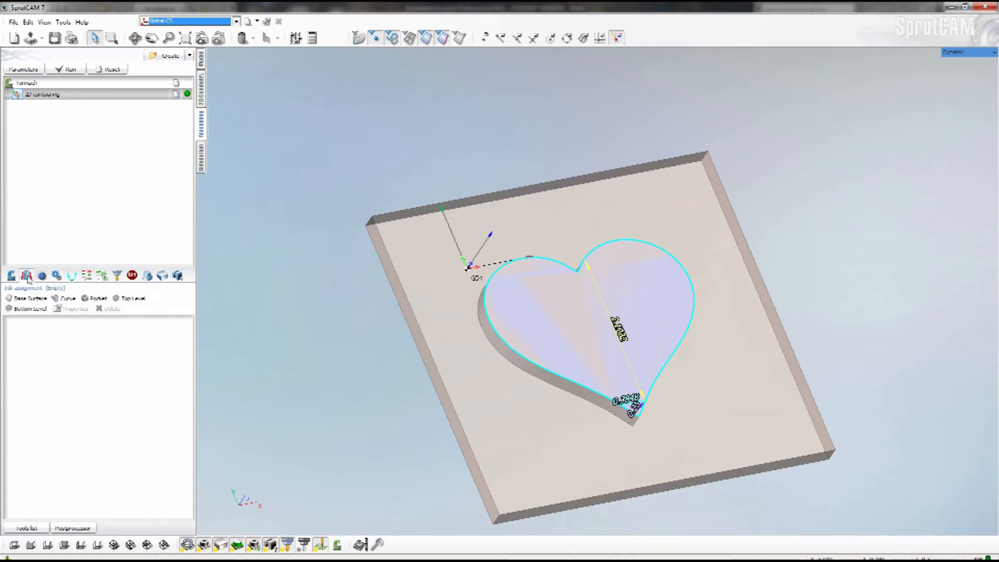
click(66, 299)
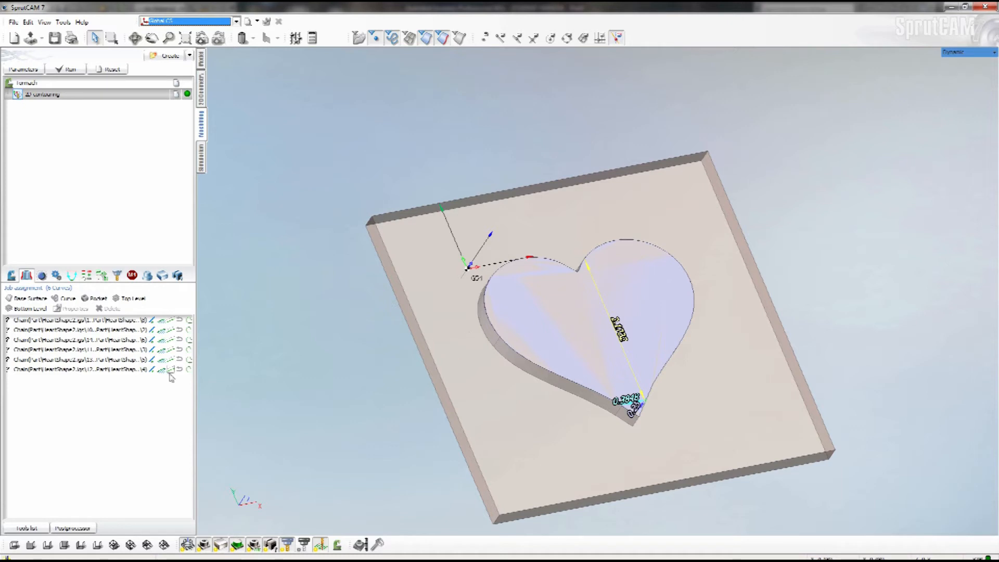
Step: Remove all the heart curve chains from the 2D contouring job assignment
click(51, 320)
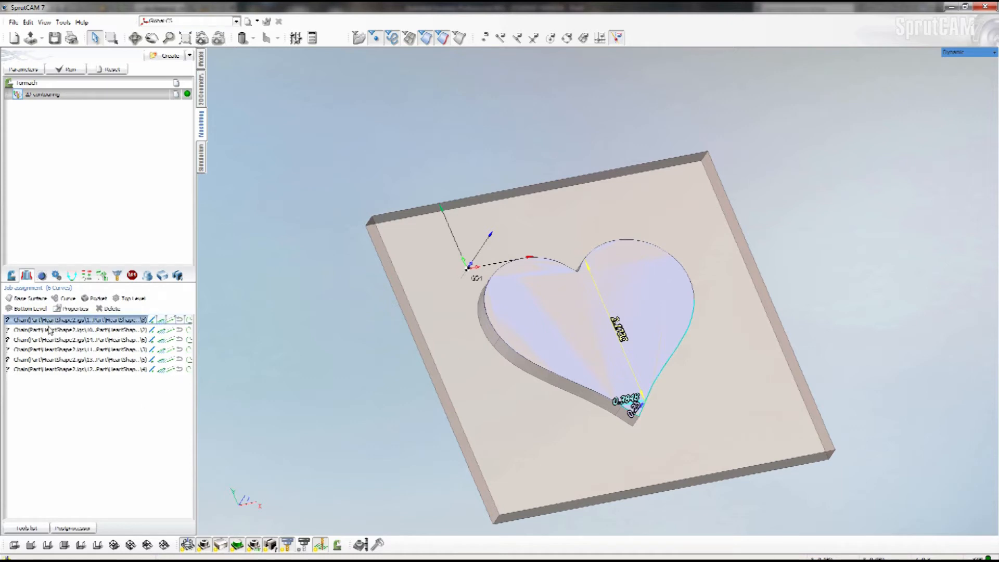
shift+click(45, 370)
right_click(45, 370)
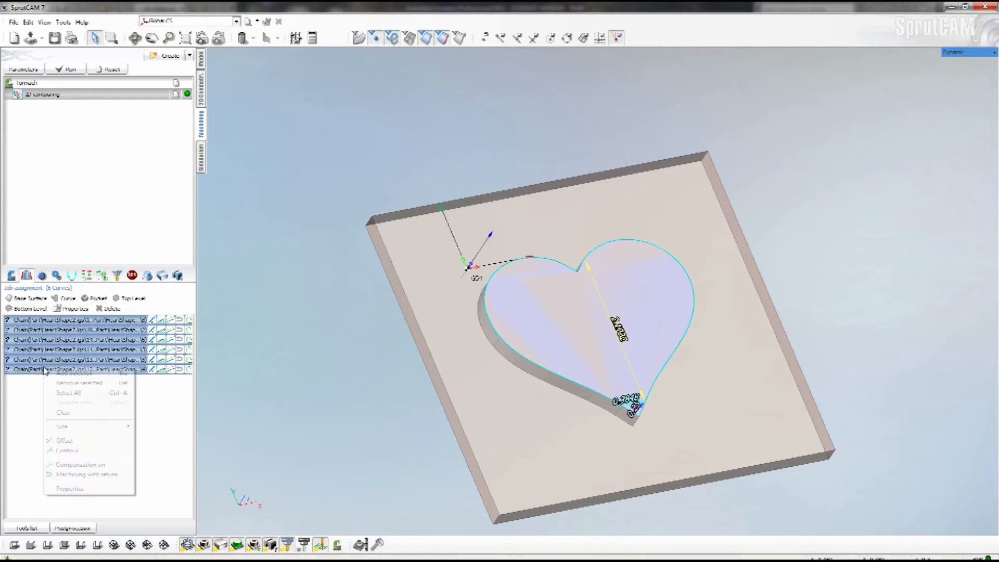
click(84, 383)
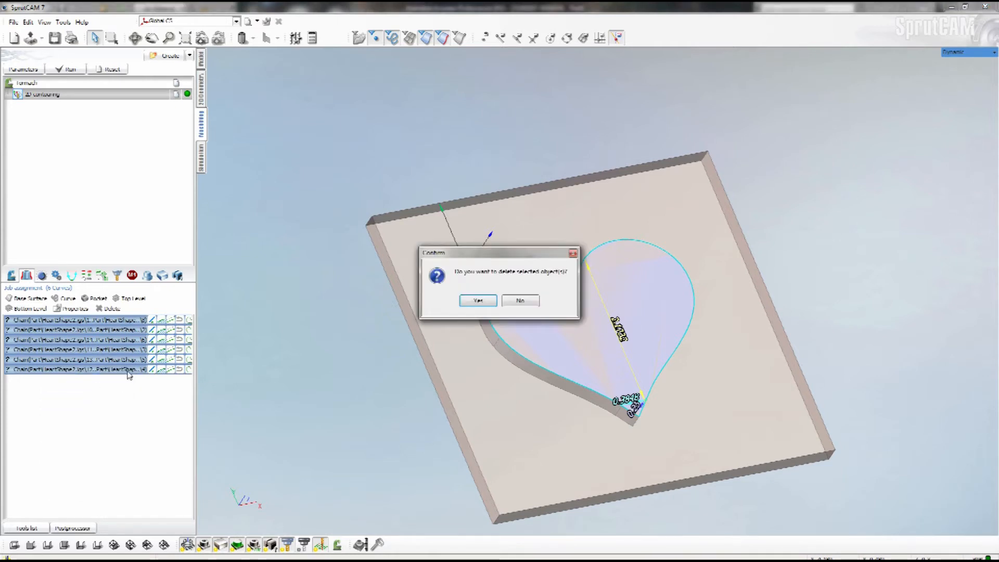
click(477, 301)
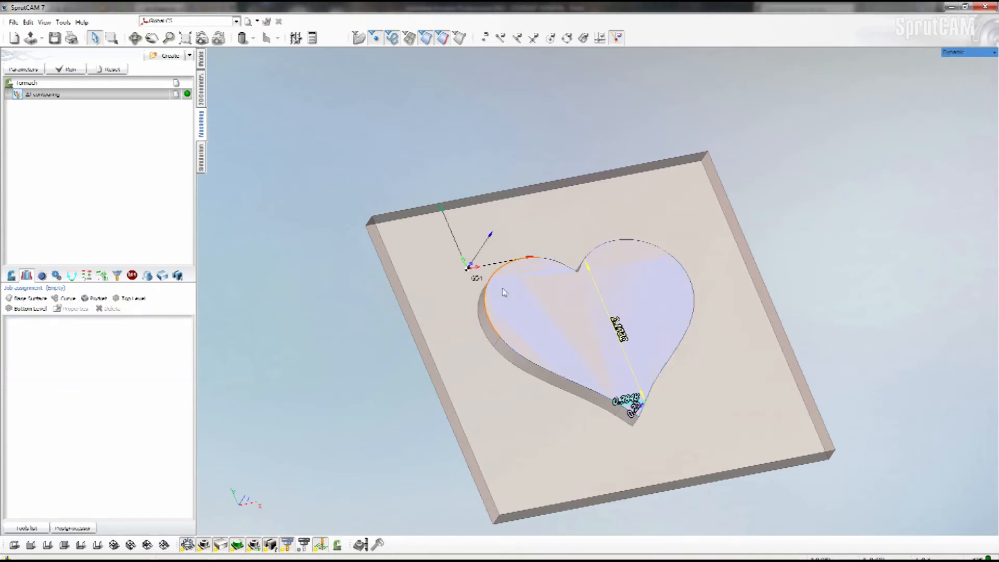
Step: Select the heart's outline again and add it as curves to the emptied job assignment
click(552, 263)
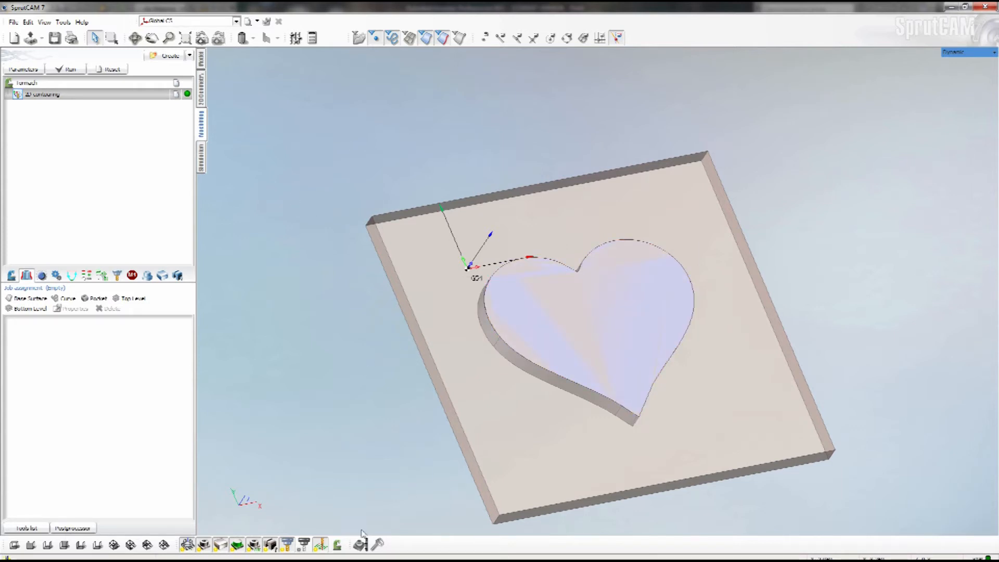
click(201, 60)
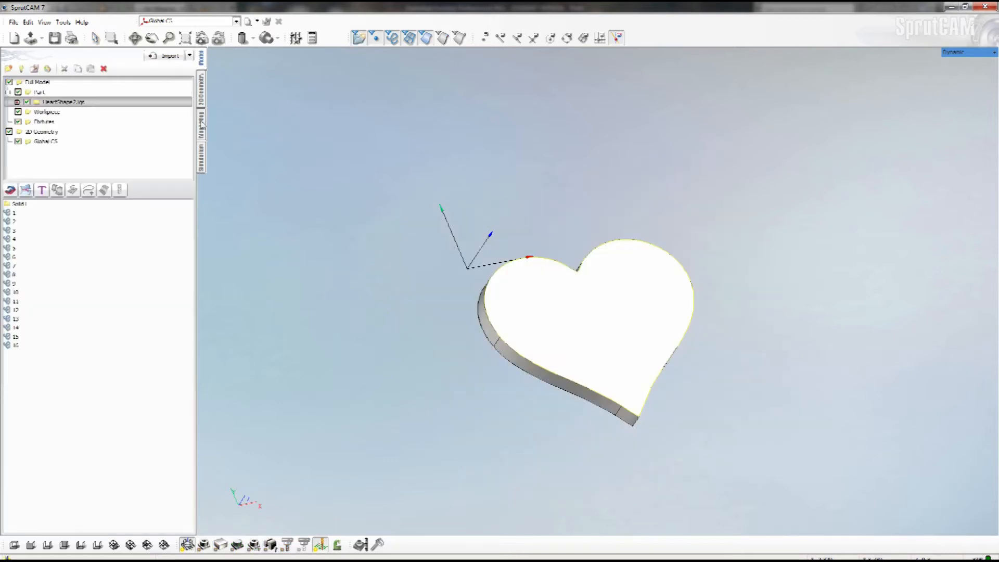
click(202, 128)
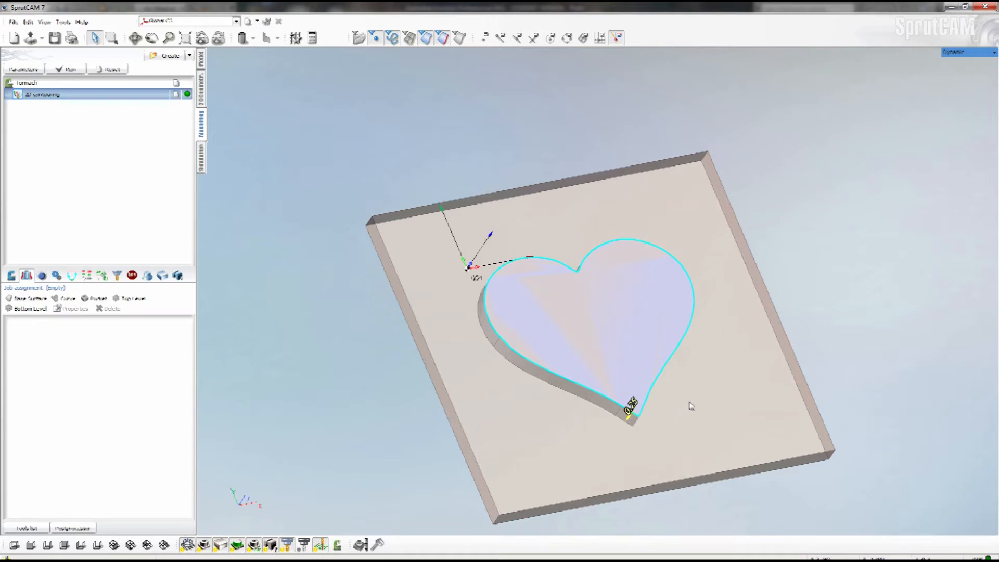
click(65, 299)
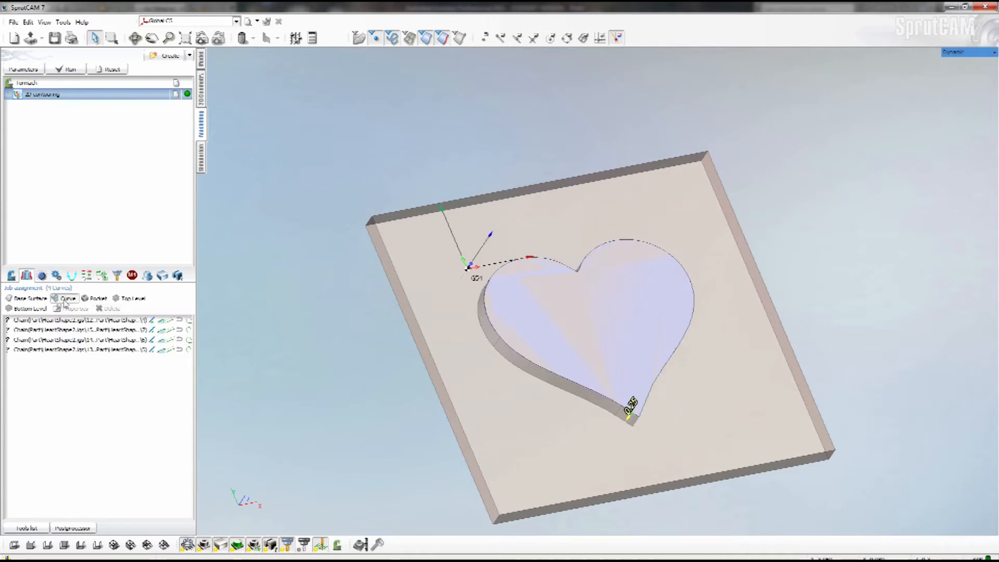
Step: Clear all the curves from the job assignment and close the project without saving it
click(66, 322)
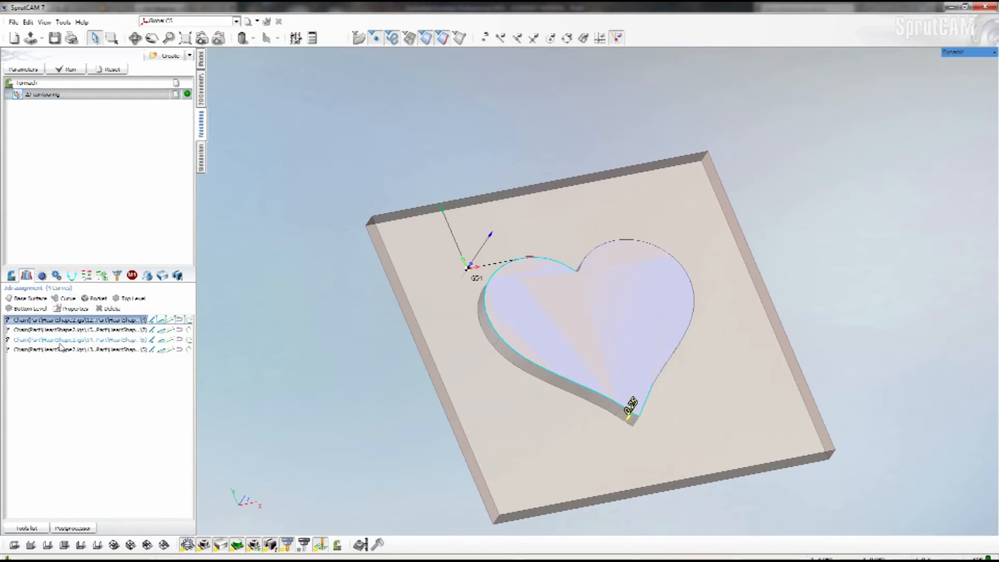
shift+click(55, 349)
right_click(54, 349)
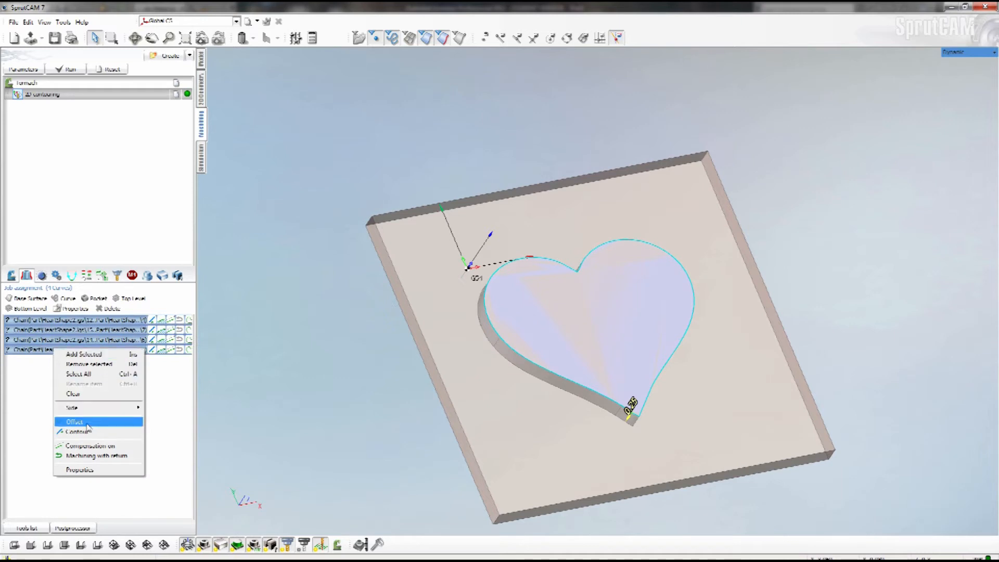
click(81, 394)
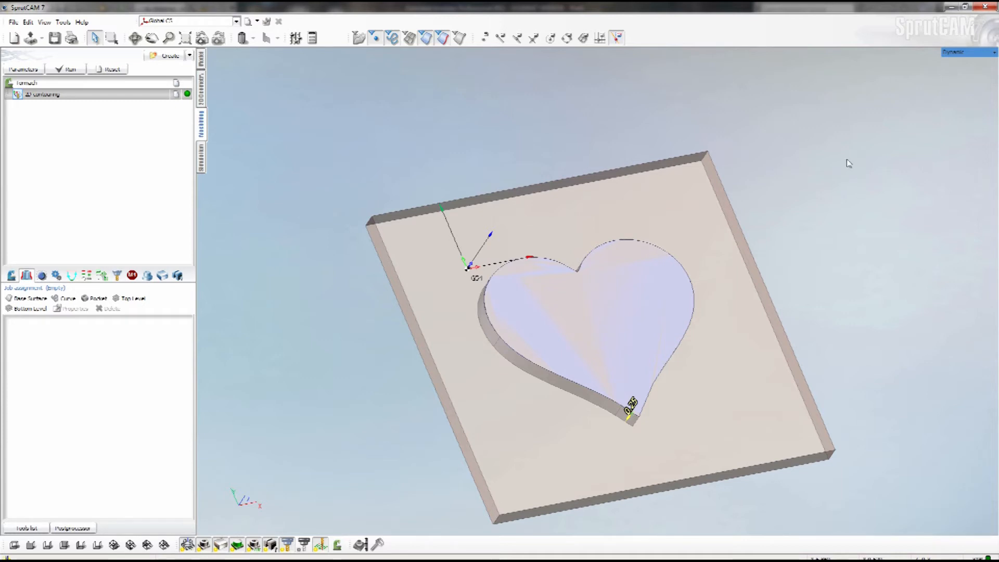
click(986, 6)
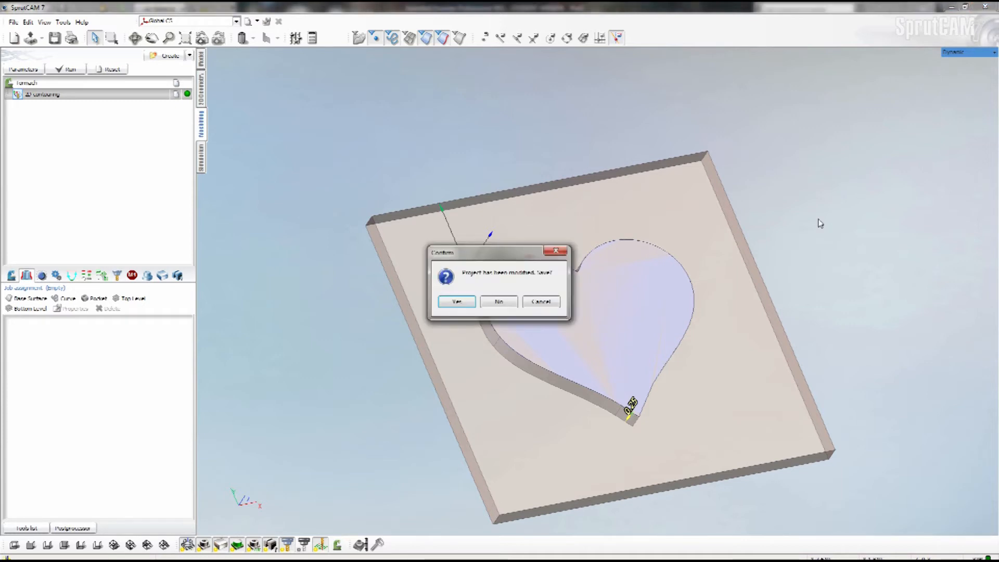
click(506, 300)
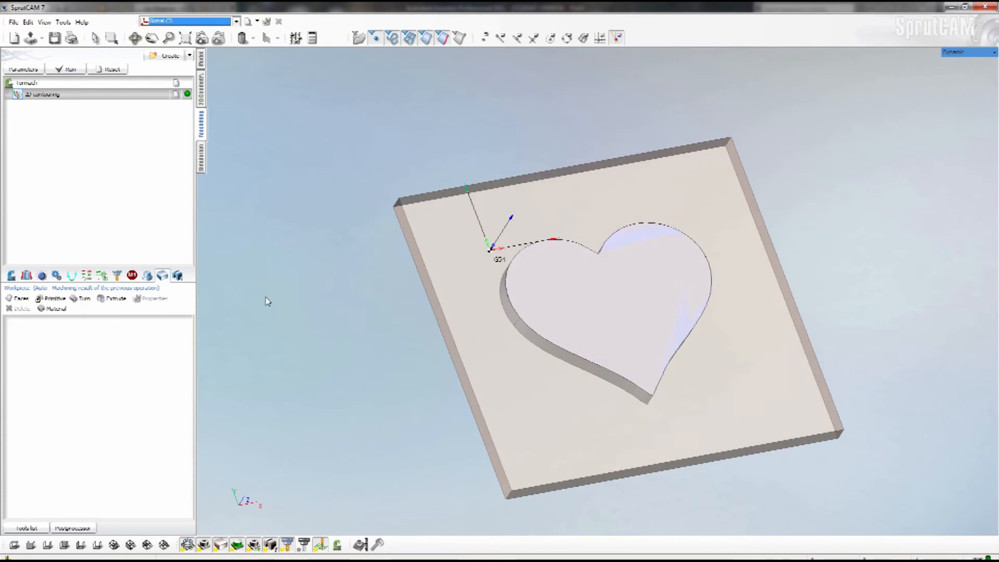
Step: Turn on the measurement tool and measure the heart's lower edge and its rounded side
click(571, 246)
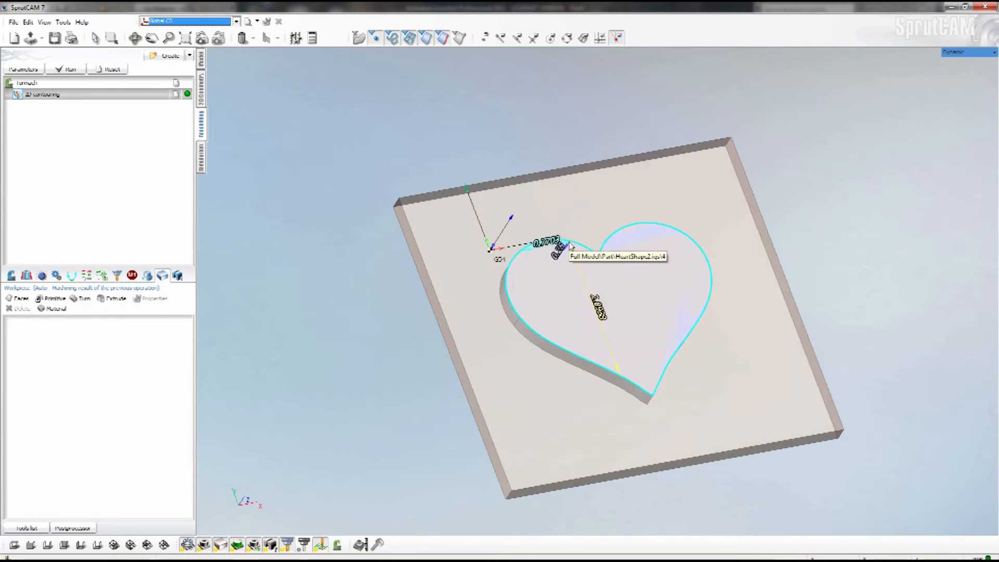
click(378, 547)
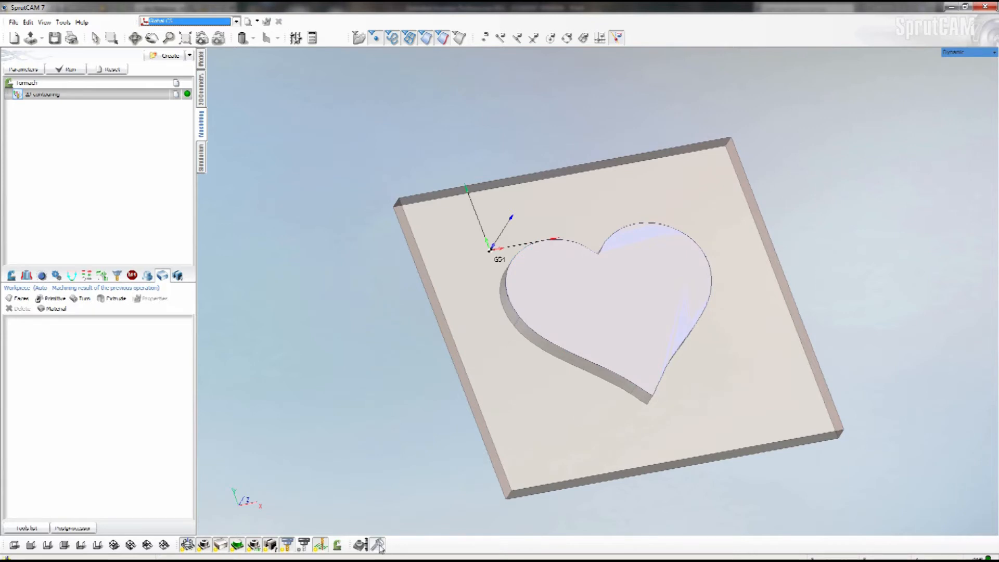
click(574, 358)
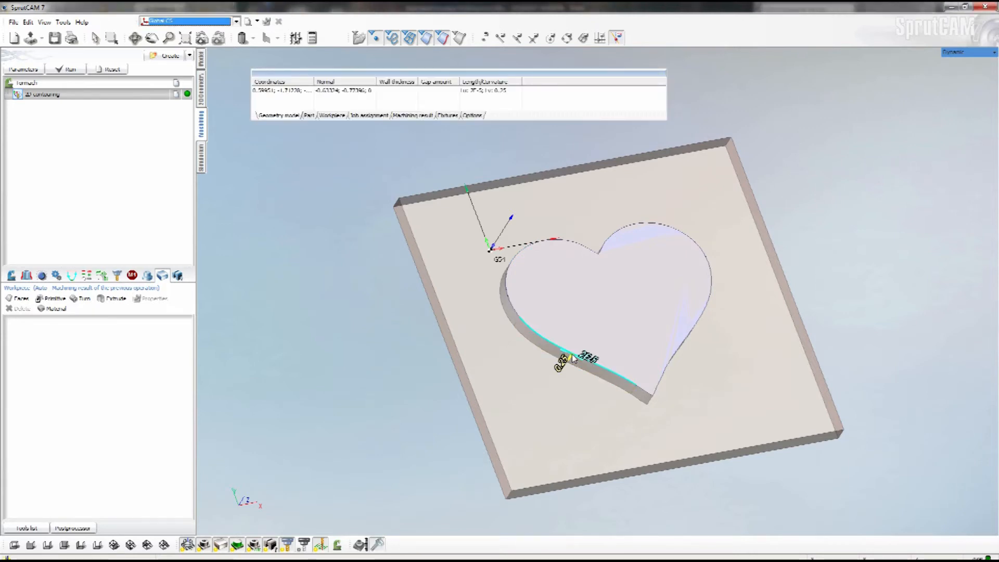
double_click(512, 321)
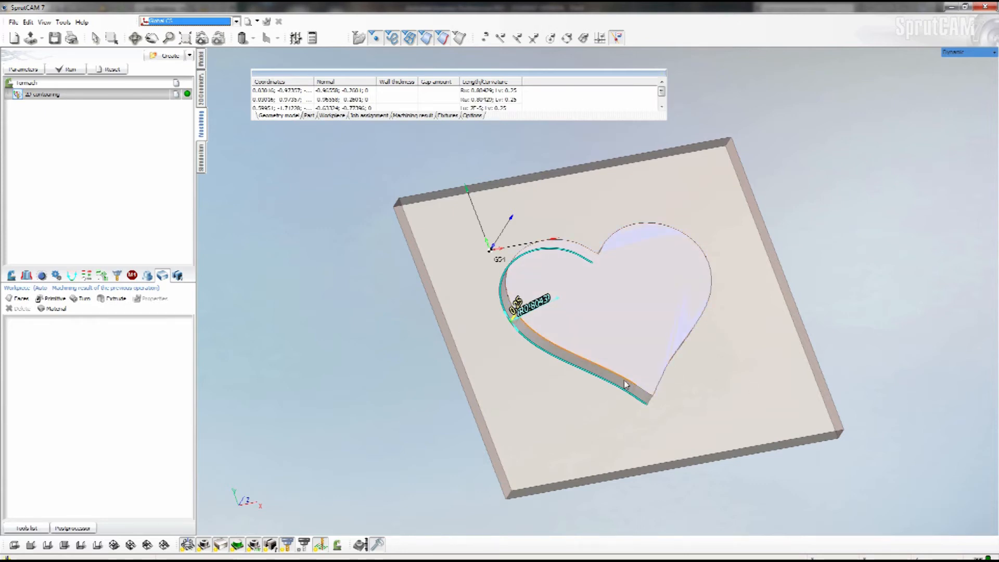
Step: Switch to Inventor and delete the leftover outline sketch from the heart part, keeping the extruded solid
mouse_move(416, 561)
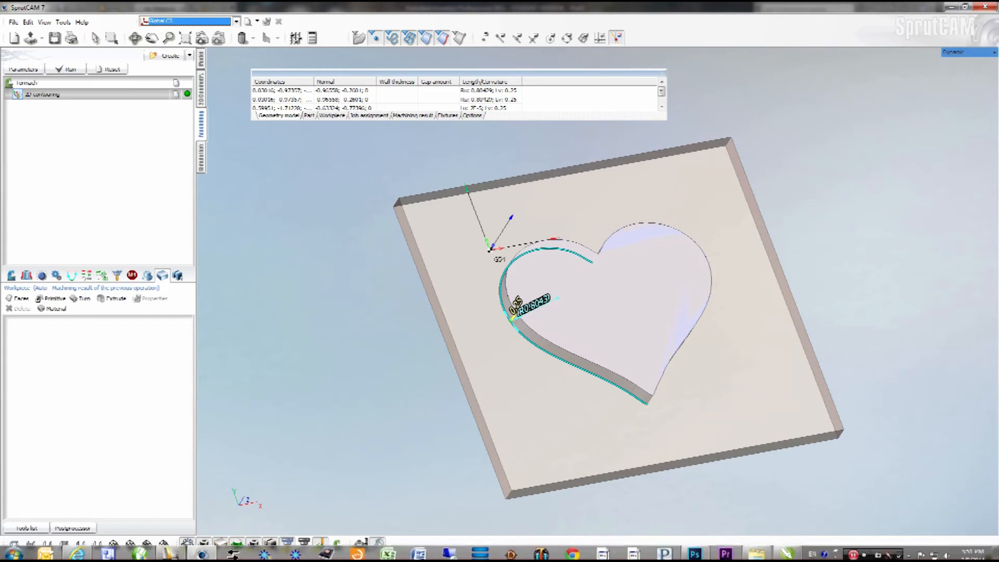
click(172, 553)
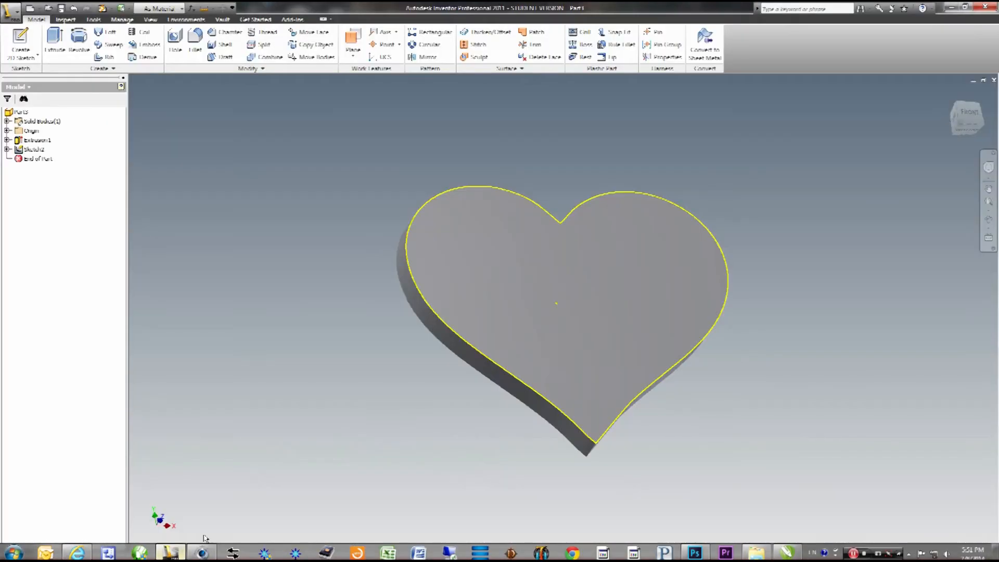
click(23, 150)
right_click(23, 151)
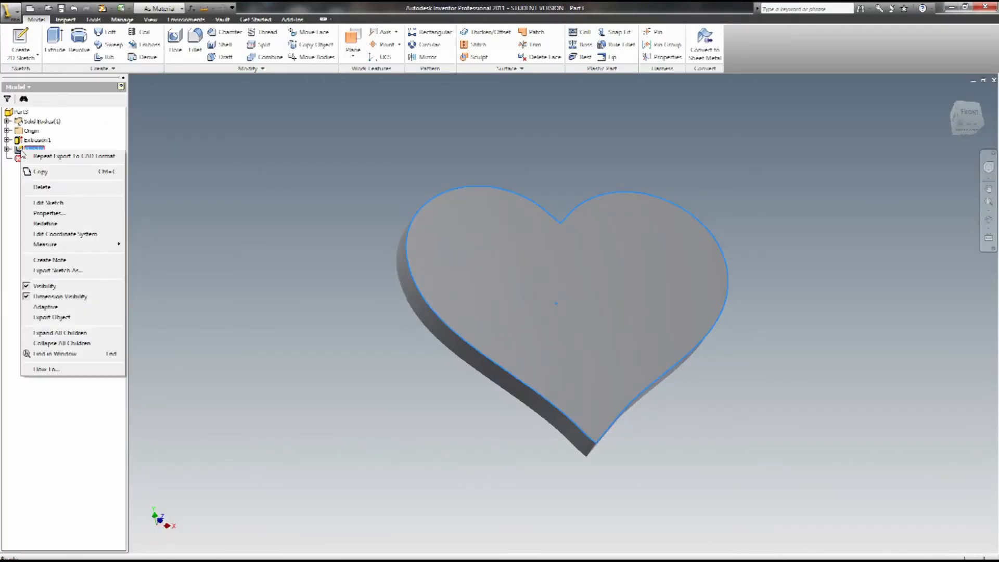
click(43, 187)
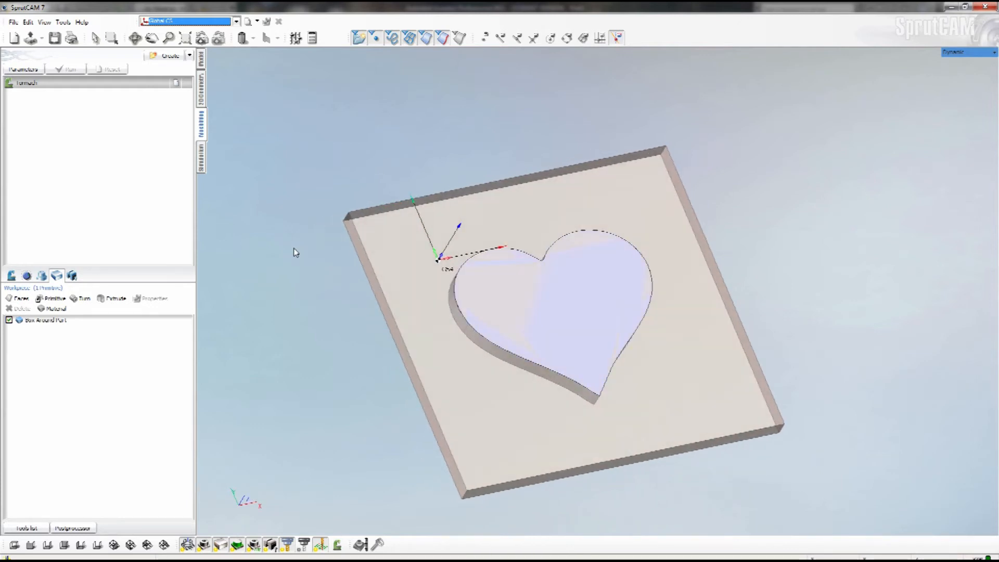
Step: Look over the heart solid without its outline sketch in Inventor and return to SprutCAM
click(179, 551)
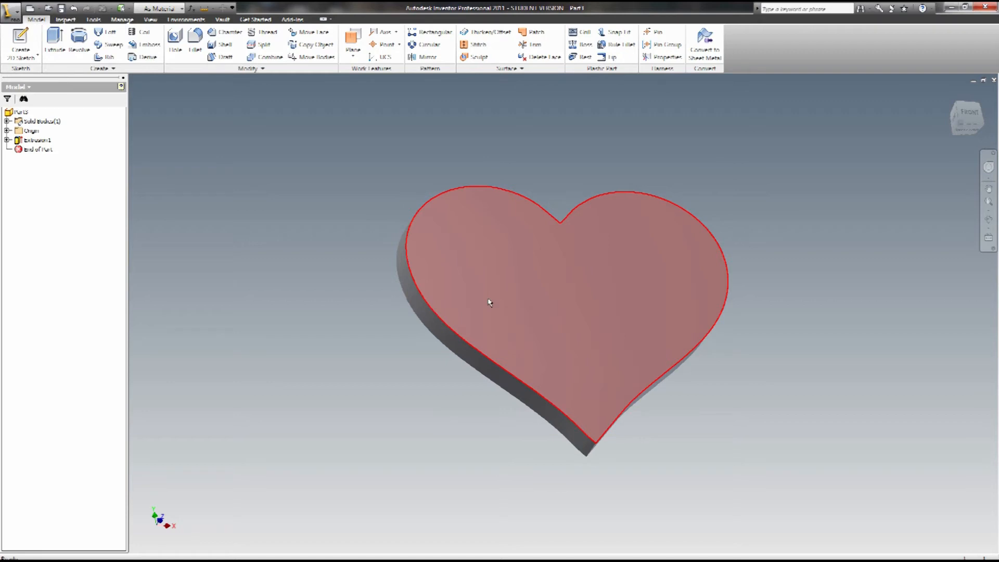
mouse_move(203, 560)
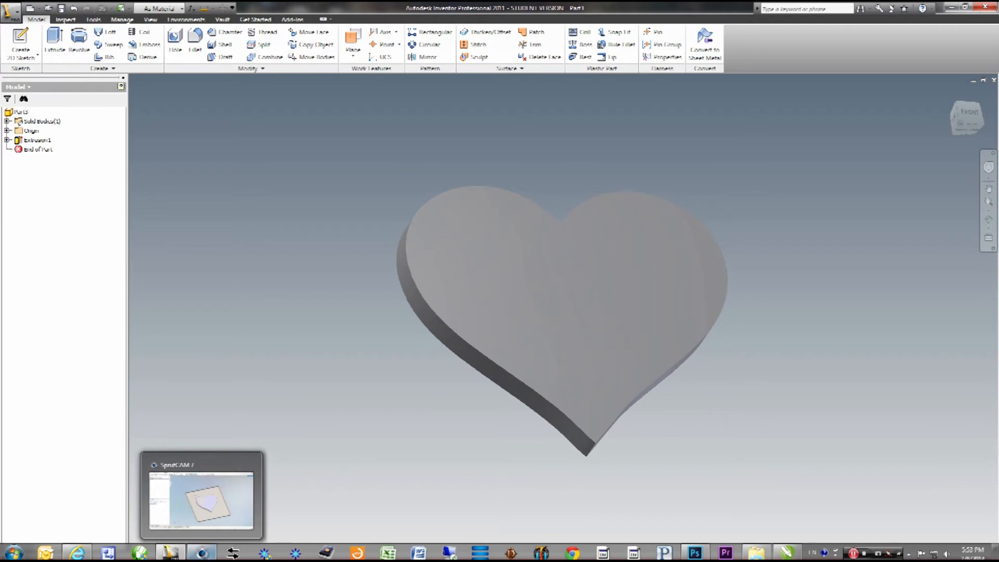
click(209, 552)
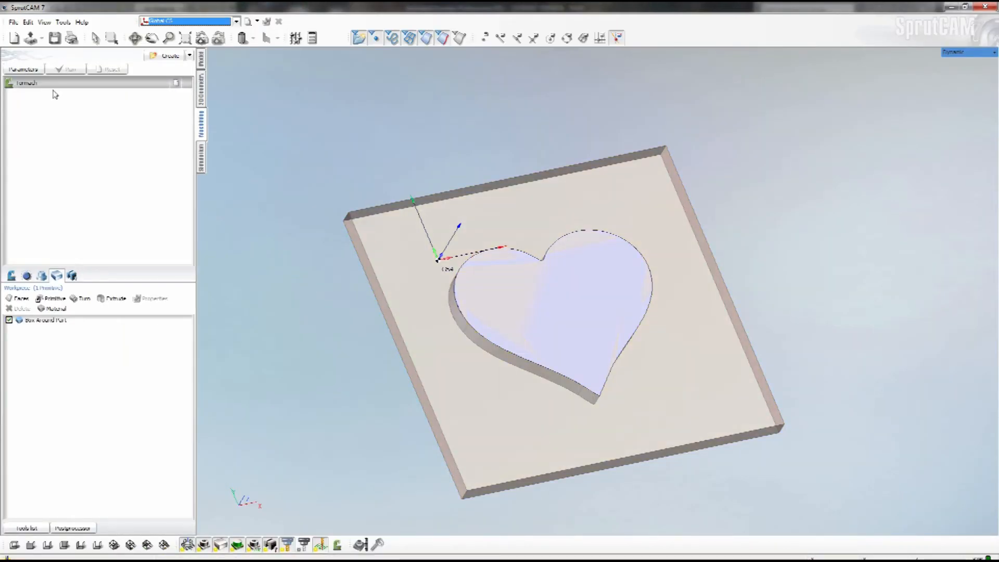
Step: Create a new finishing operation of the 2D contouring type
click(163, 57)
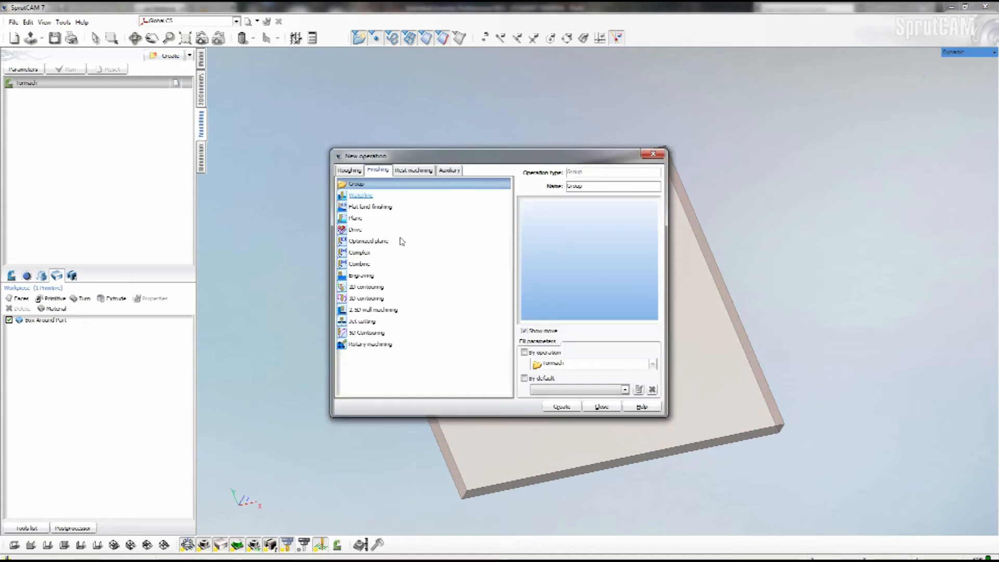
click(367, 286)
click(561, 406)
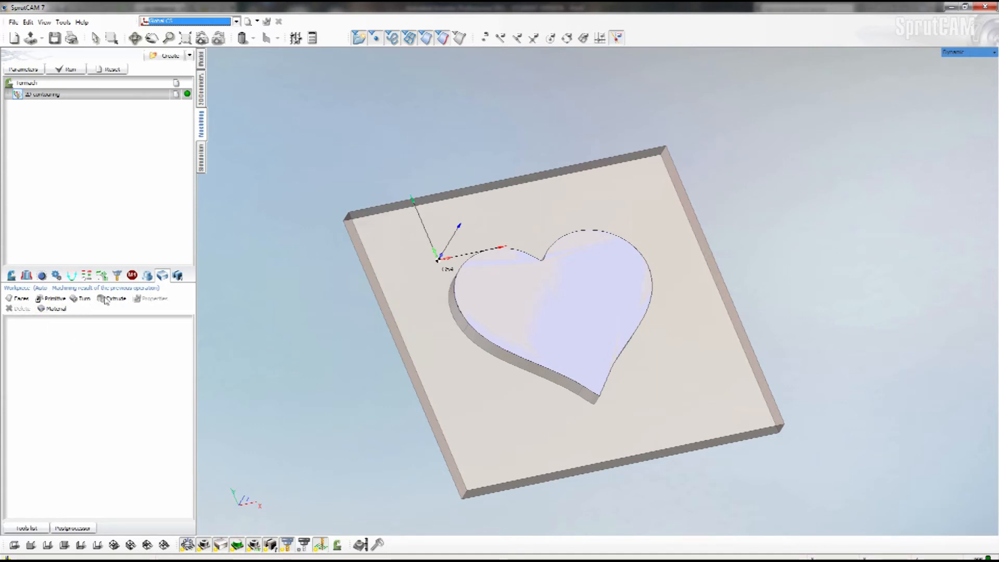
Step: Select both halves of the heart's top outline and add them as a curve to the job assignment
click(529, 256)
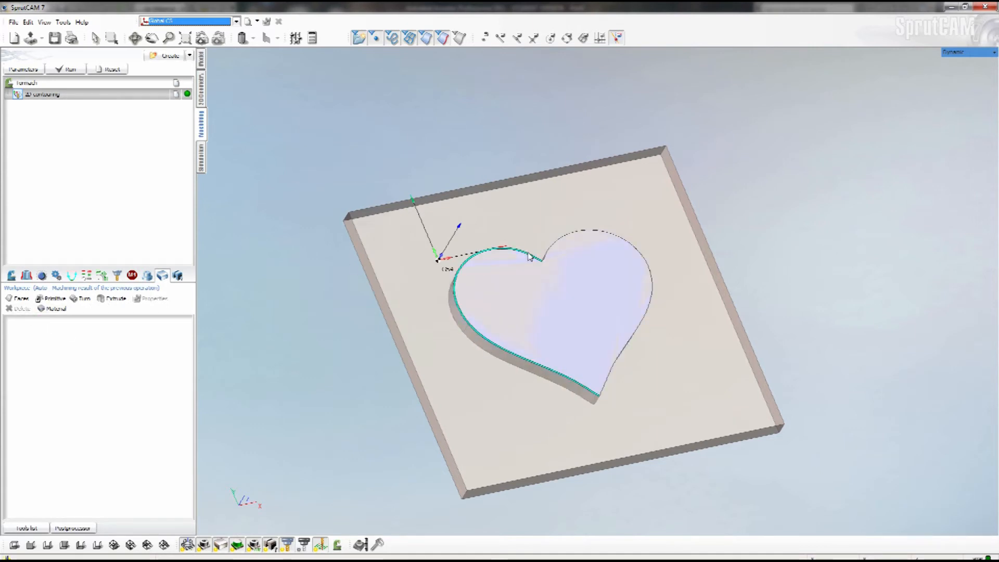
click(554, 249)
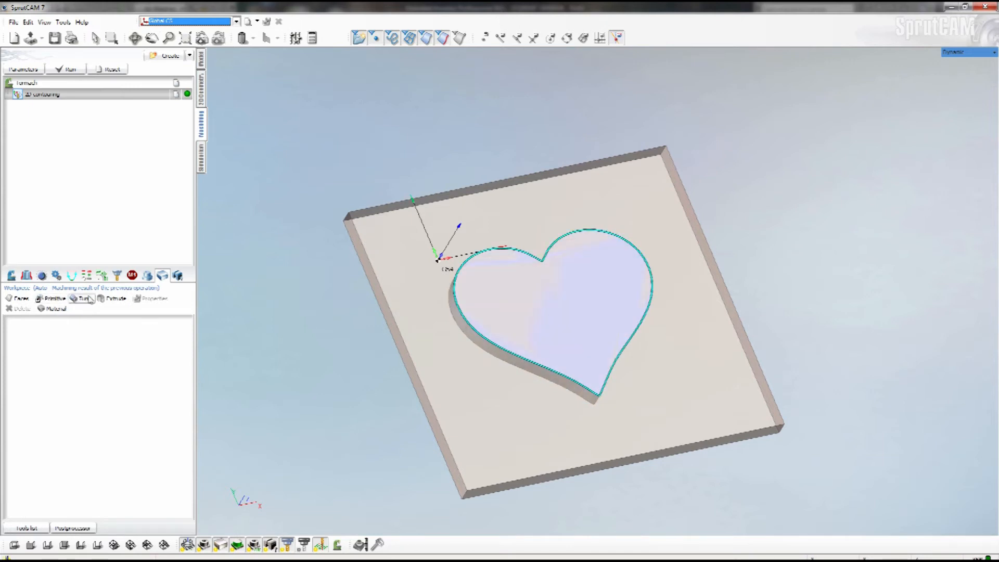
click(27, 275)
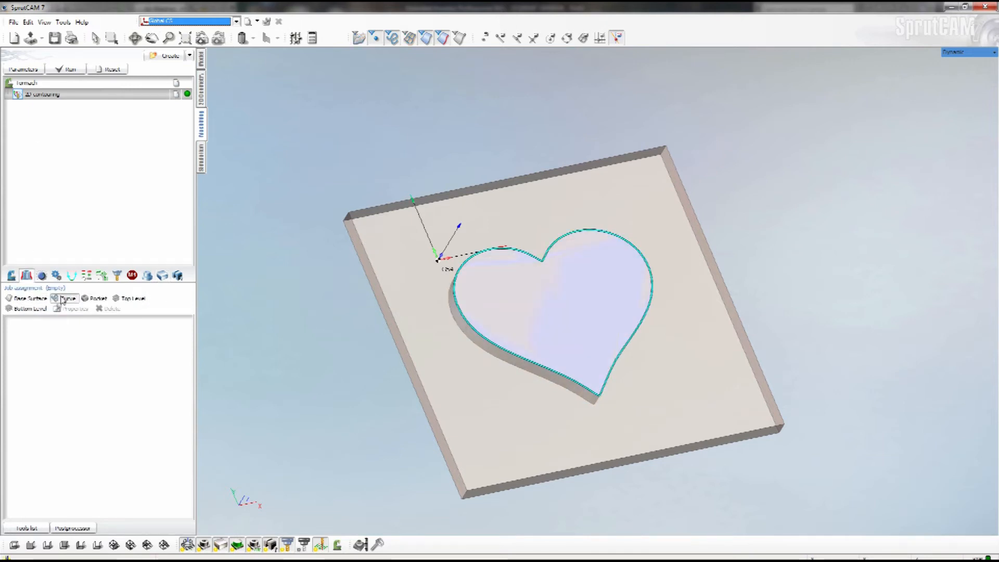
click(64, 299)
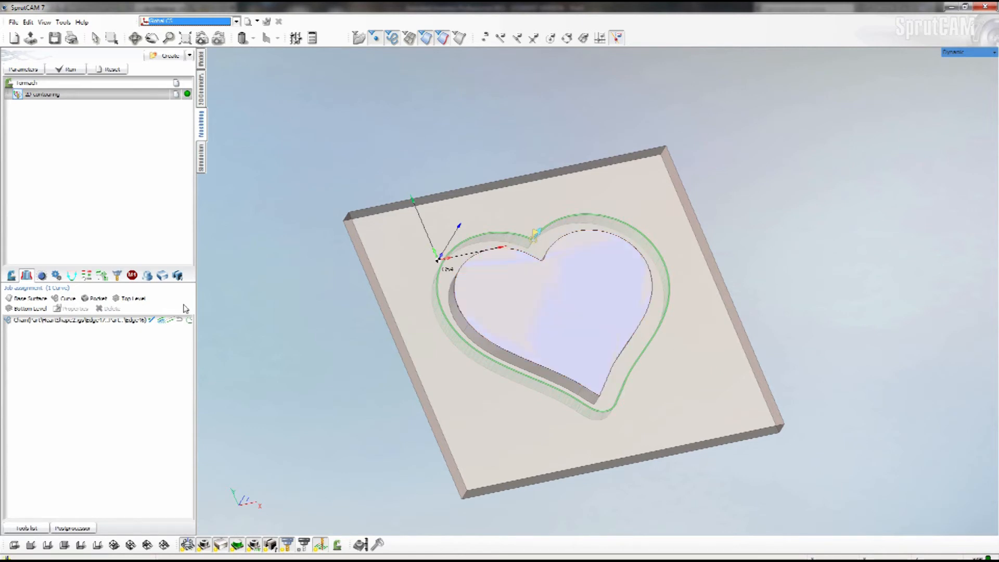
Step: Assign the 0.125" end mill from the tool library to the 2D contouring operation and set the cut feed to 10 inches per minute
double_click(43, 96)
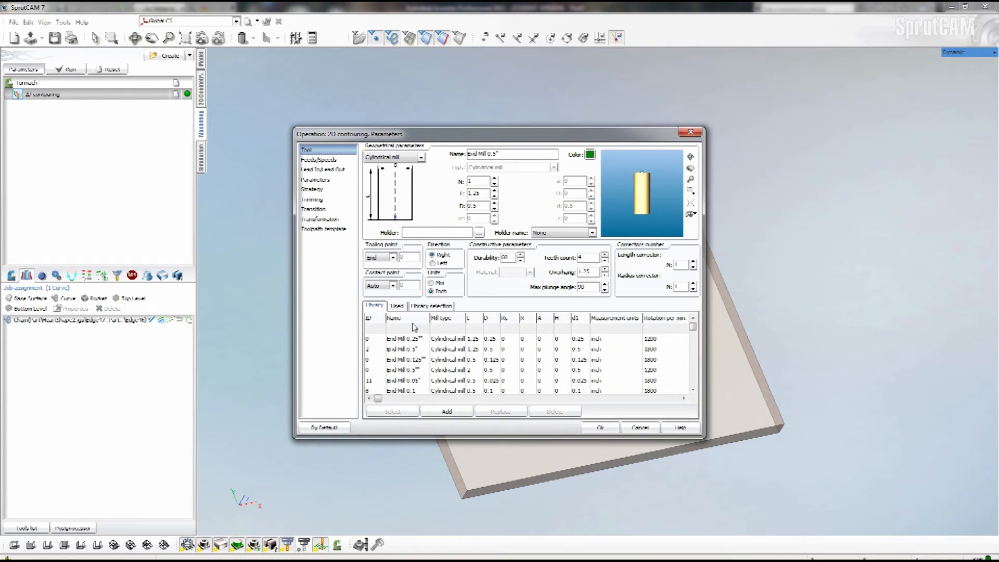
click(374, 328)
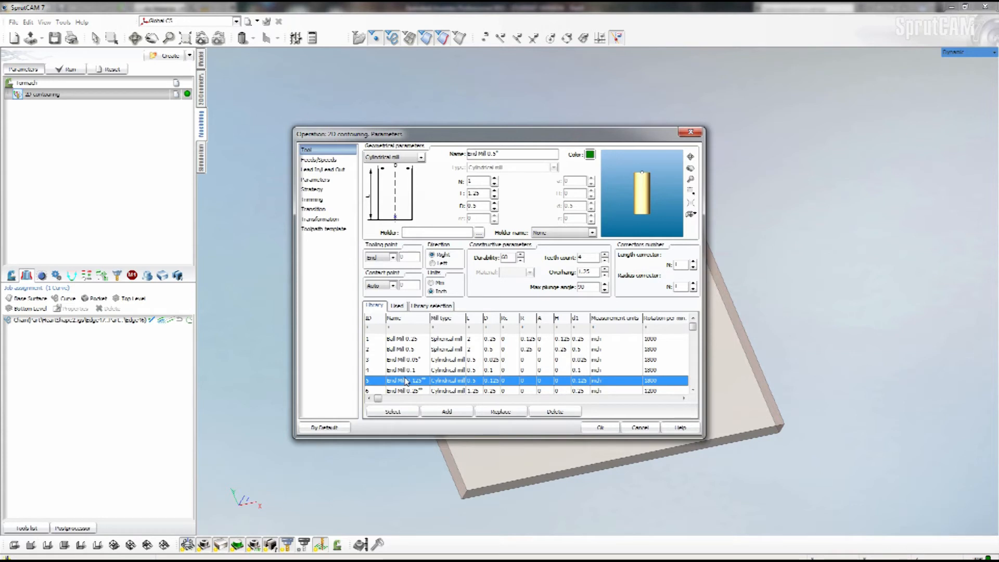
click(394, 413)
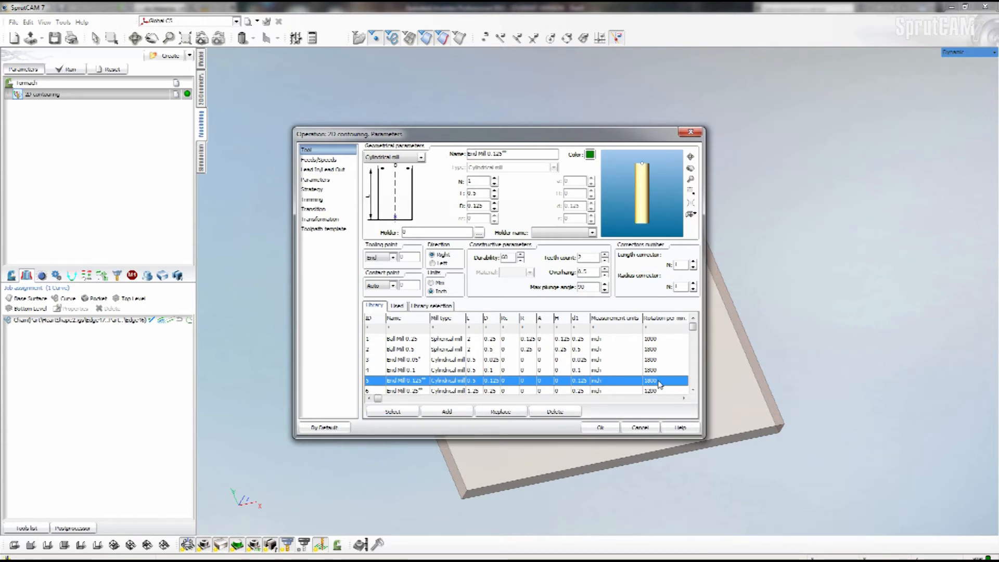
click(318, 159)
double_click(483, 242)
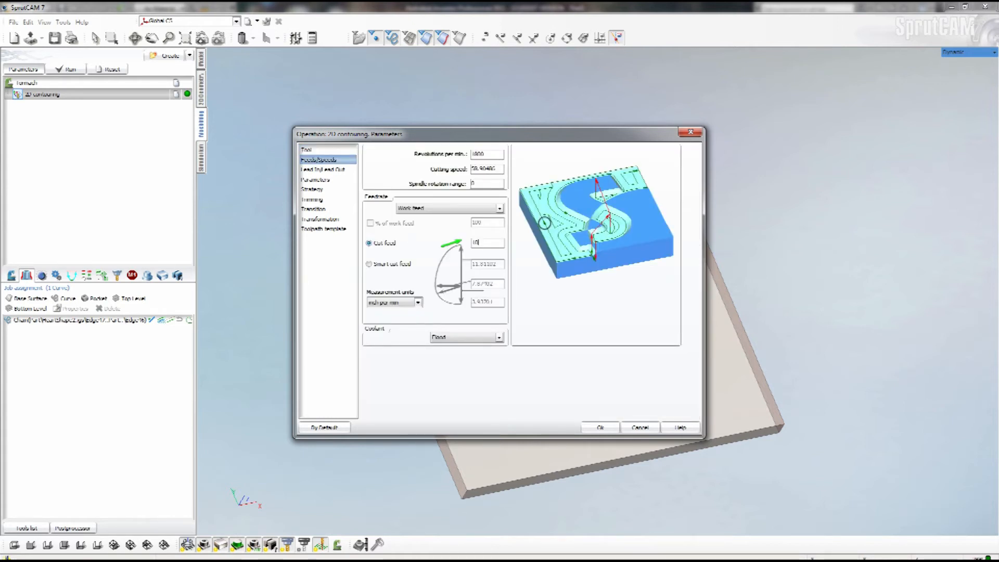
Step: Set both the approach path and the retraction path of the contouring operation to Normal
click(323, 170)
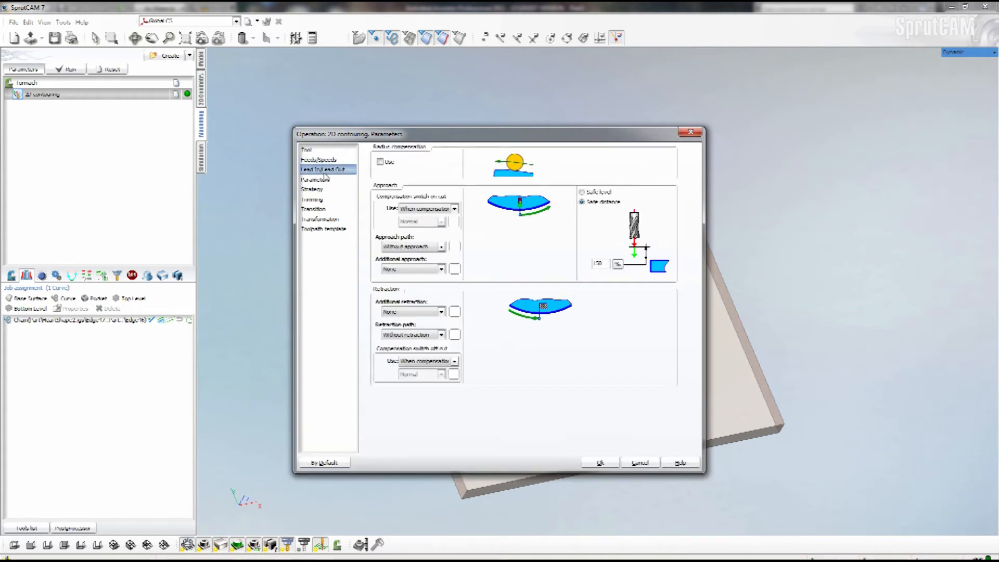
click(441, 247)
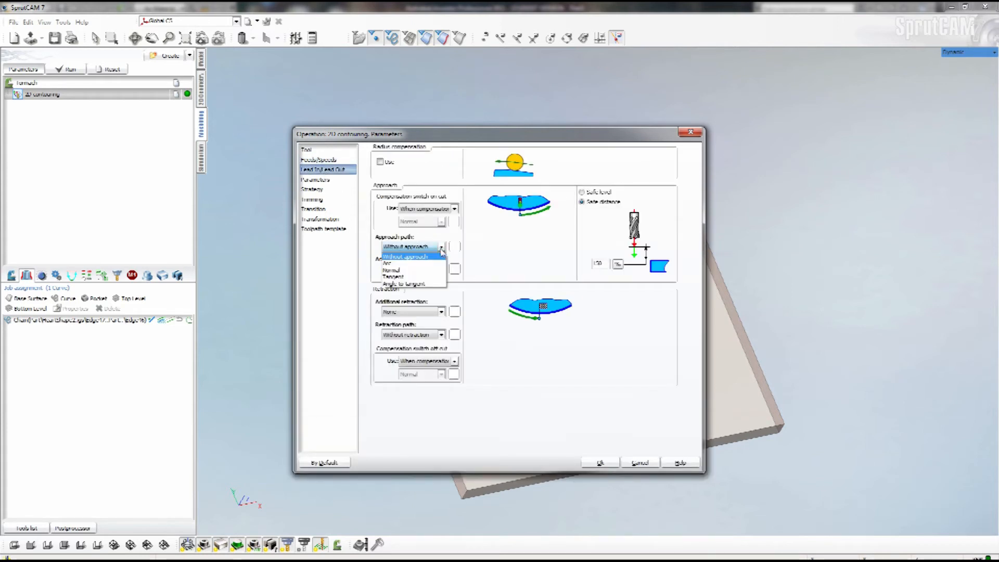
click(399, 275)
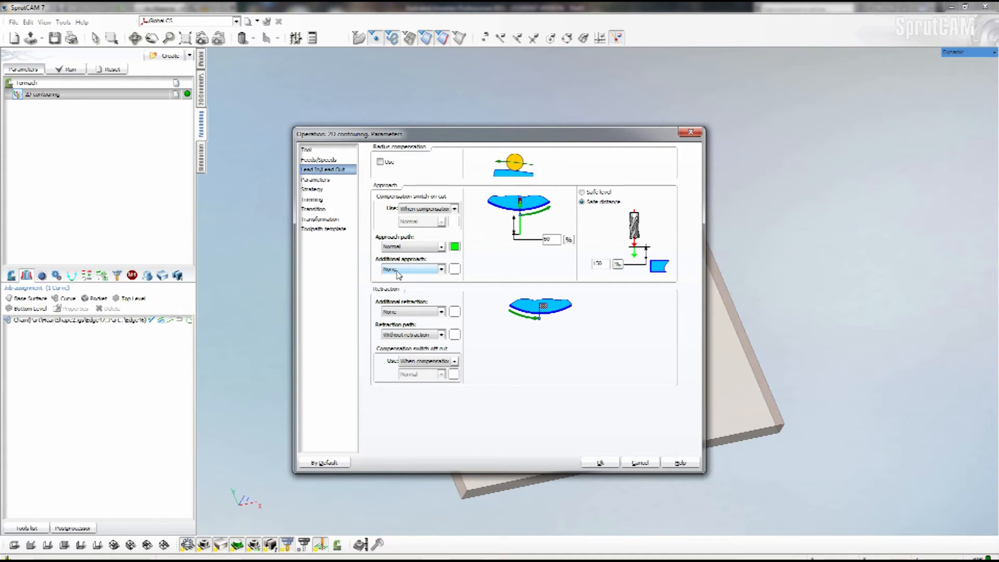
click(428, 336)
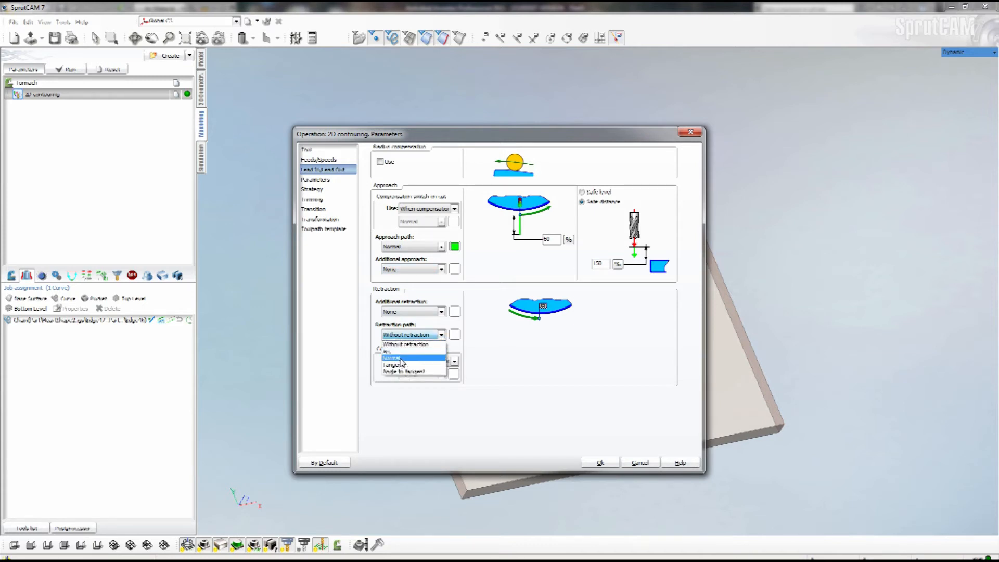
click(402, 359)
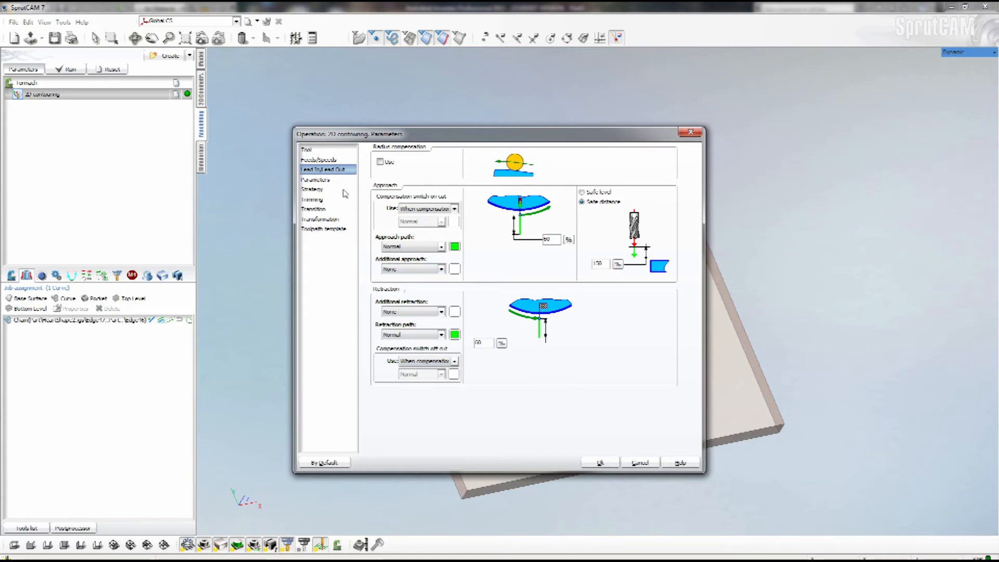
Step: Enable the top level at 0 and bottom level at -0.225, set the stock to 0.020 and define the cut depth by a quantity of 2
click(319, 182)
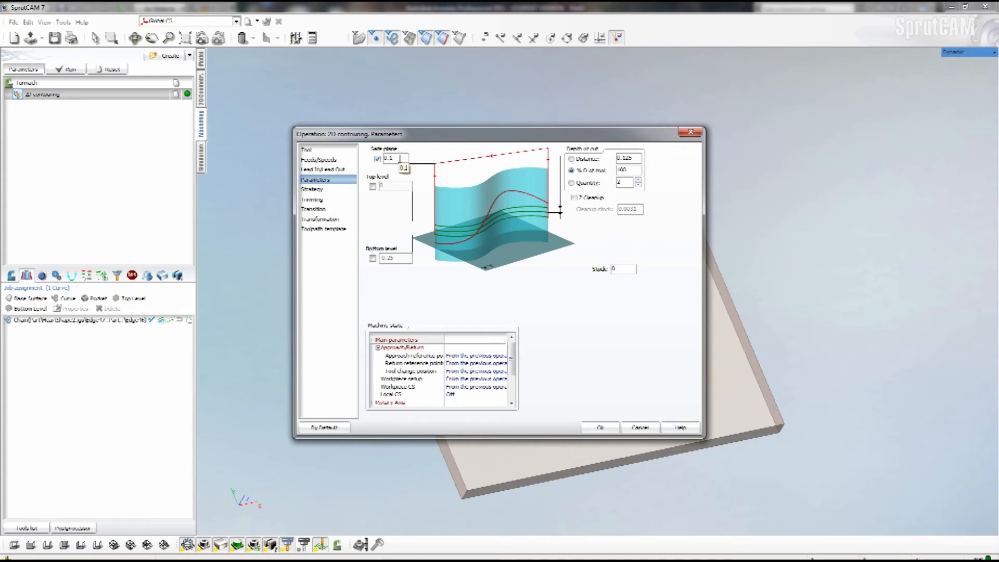
click(373, 259)
key(Tab)
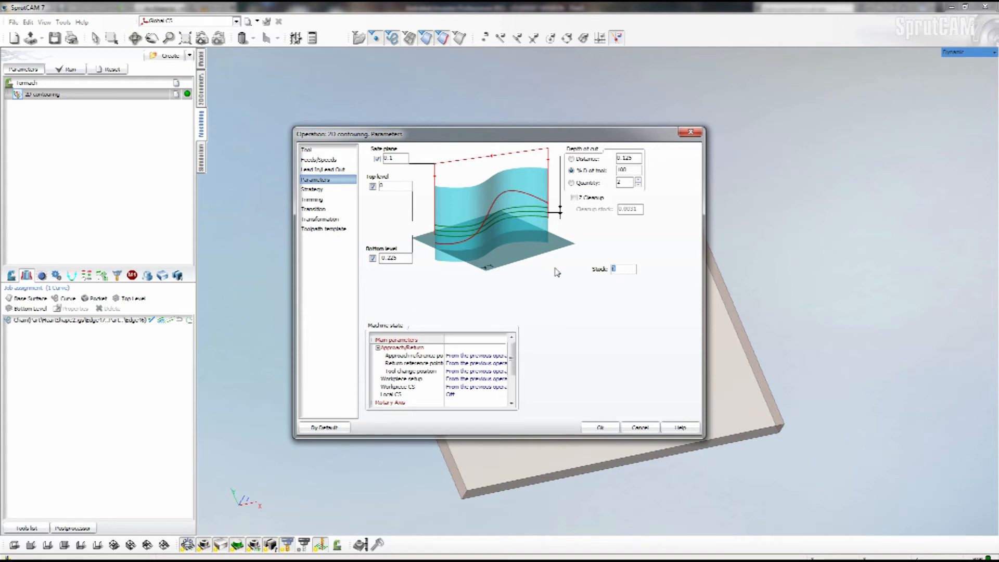
text(020)
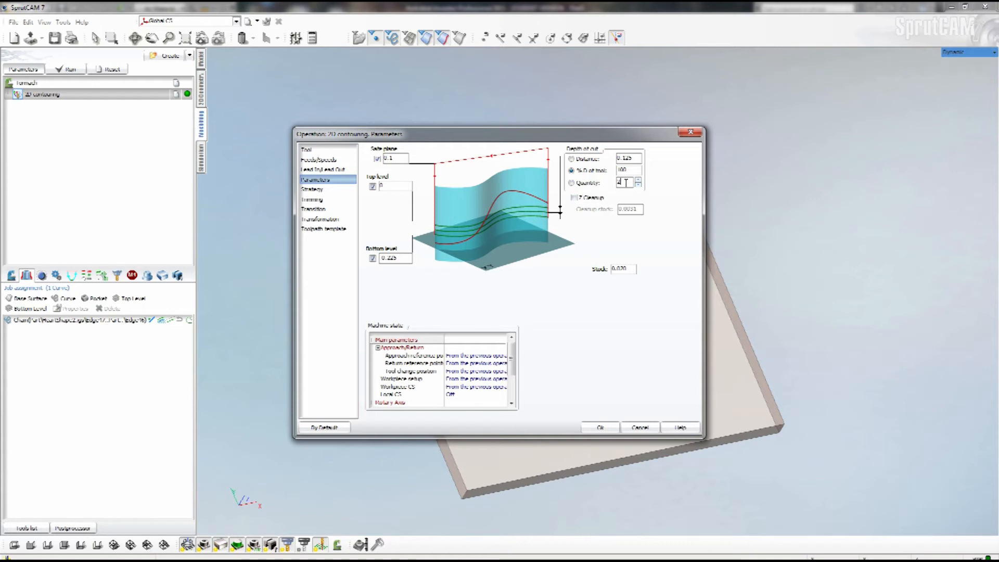
click(573, 184)
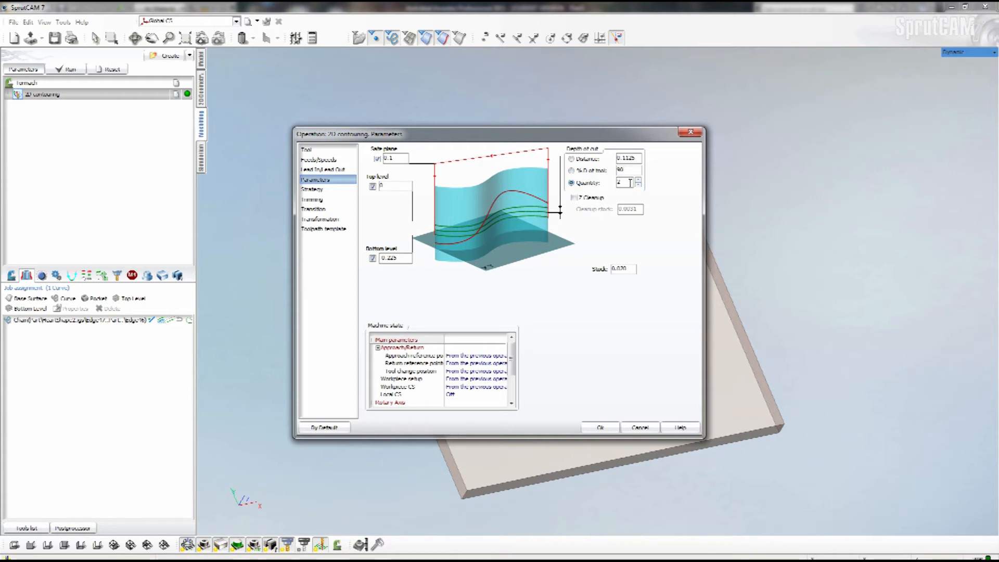
Step: Review the strategy, trimming, transition, transformation and toolpath template settings, and accept the operation's parameters
click(315, 191)
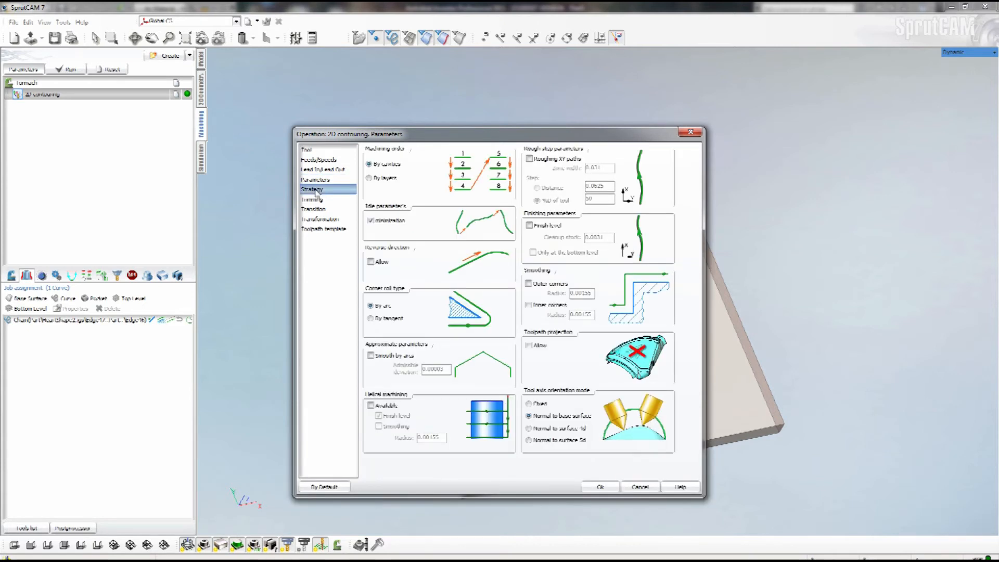
click(315, 199)
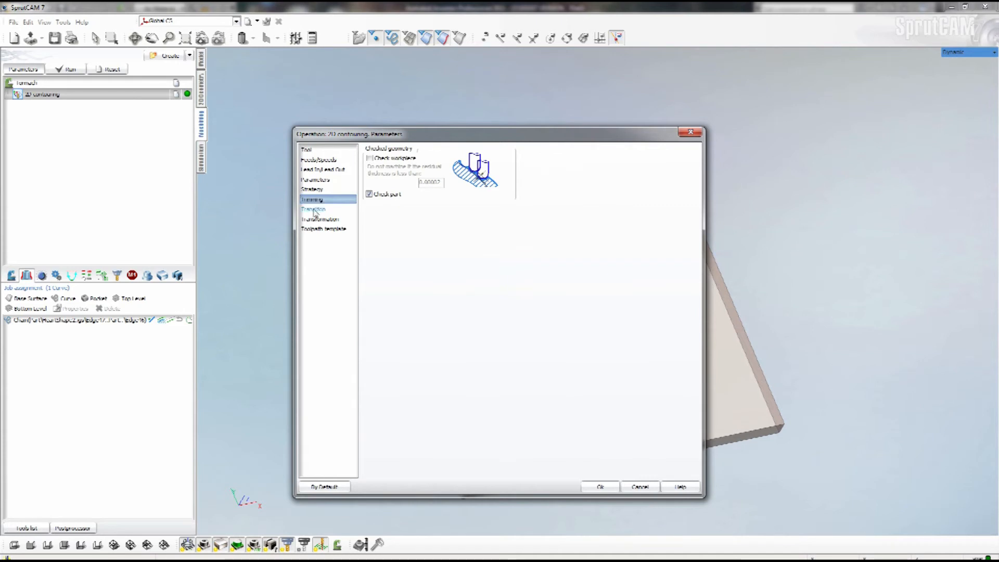
click(313, 209)
click(316, 220)
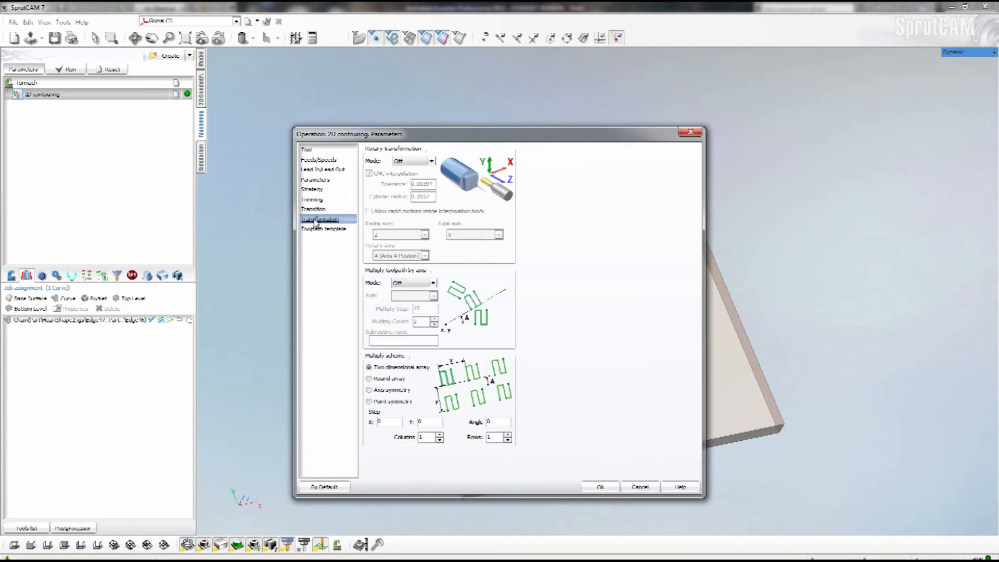
click(319, 229)
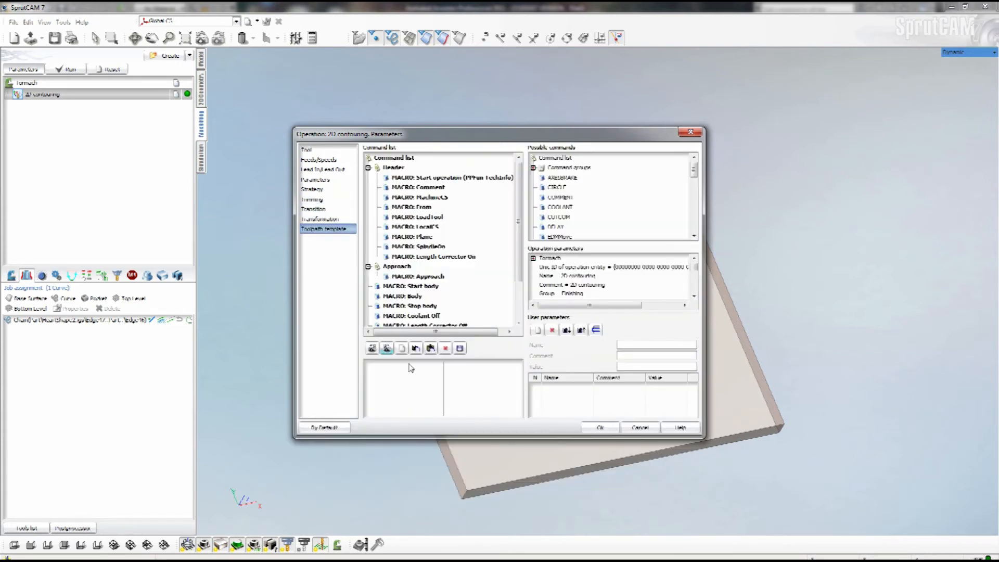
click(598, 427)
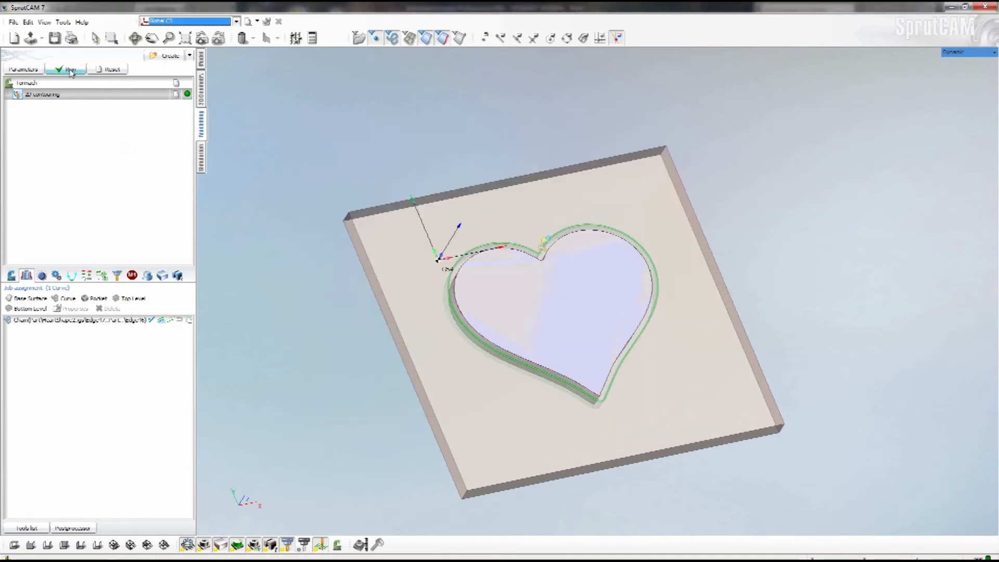
Step: Calculate the 2D contouring toolpath, simulate the cut and inspect the machined groove around the heart
click(71, 69)
click(201, 154)
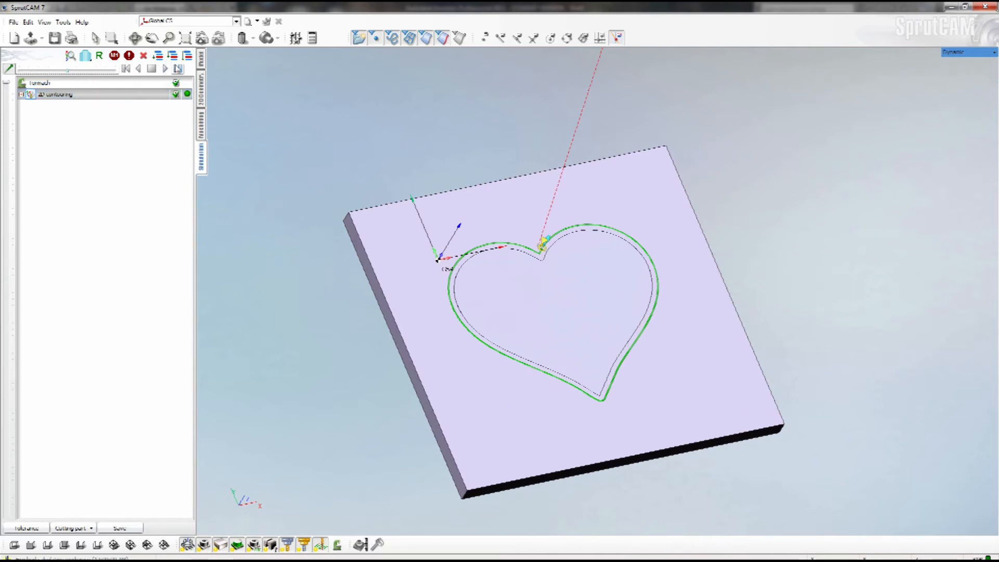
click(166, 69)
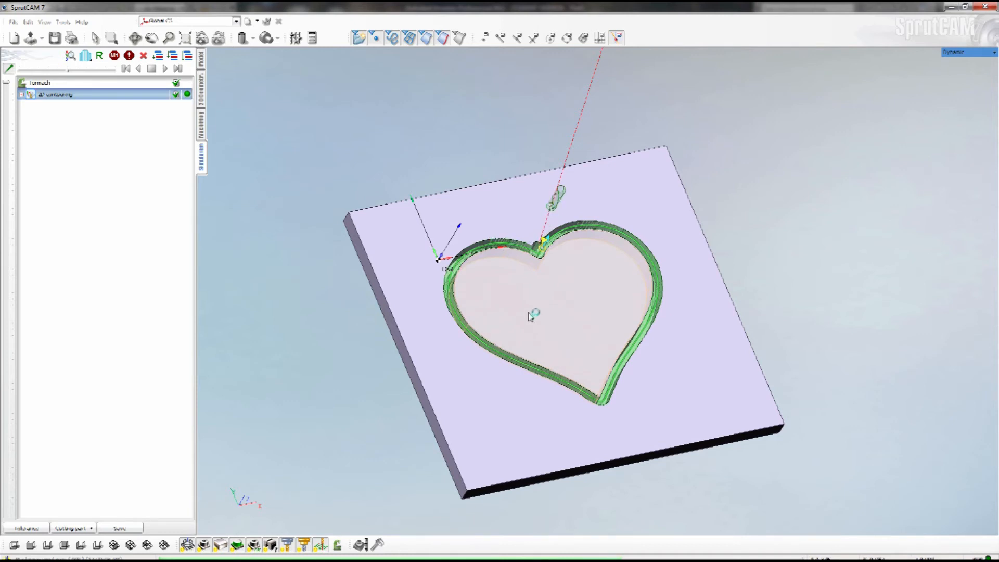
scroll(531, 315, up, 5)
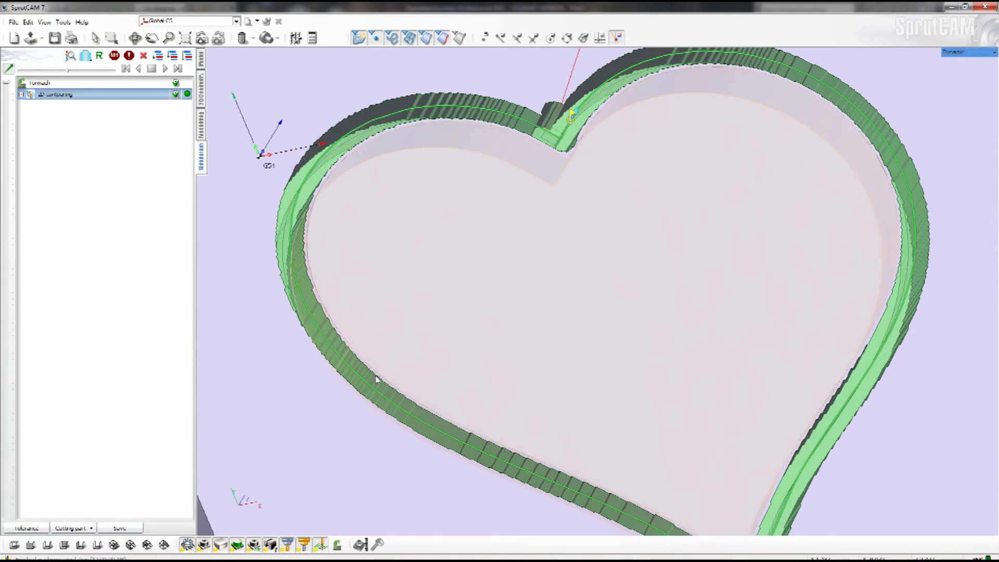
scroll(381, 379, down, 5)
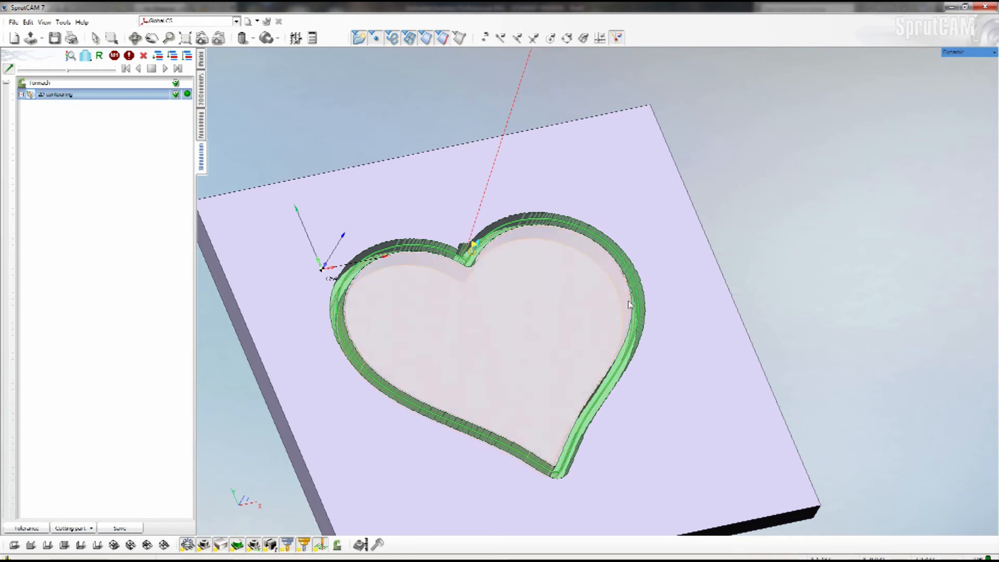
Step: Return to the machining setup and duplicate the 2D contouring operation by copying and pasting it
double_click(49, 94)
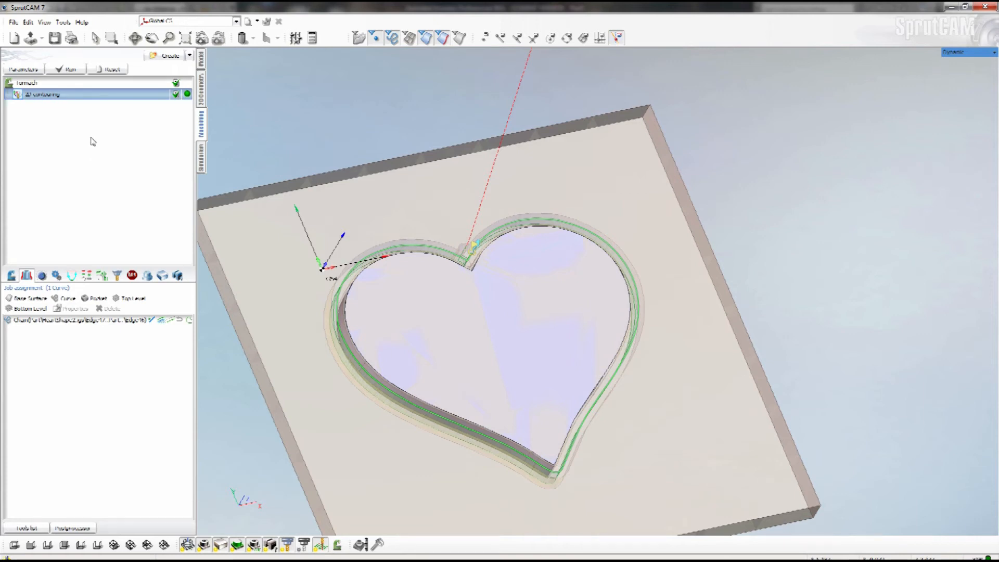
right_click(63, 97)
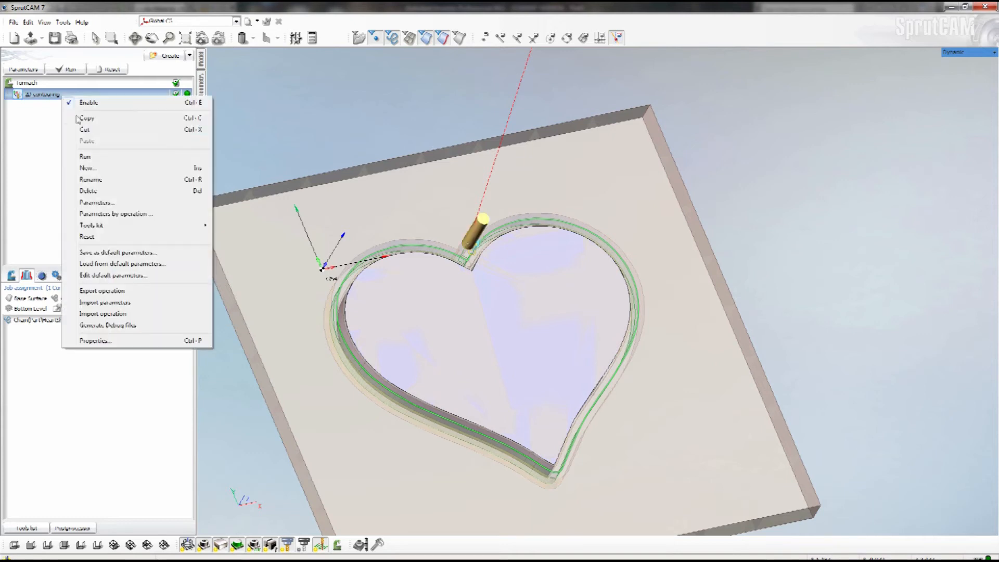
click(96, 119)
right_click(59, 96)
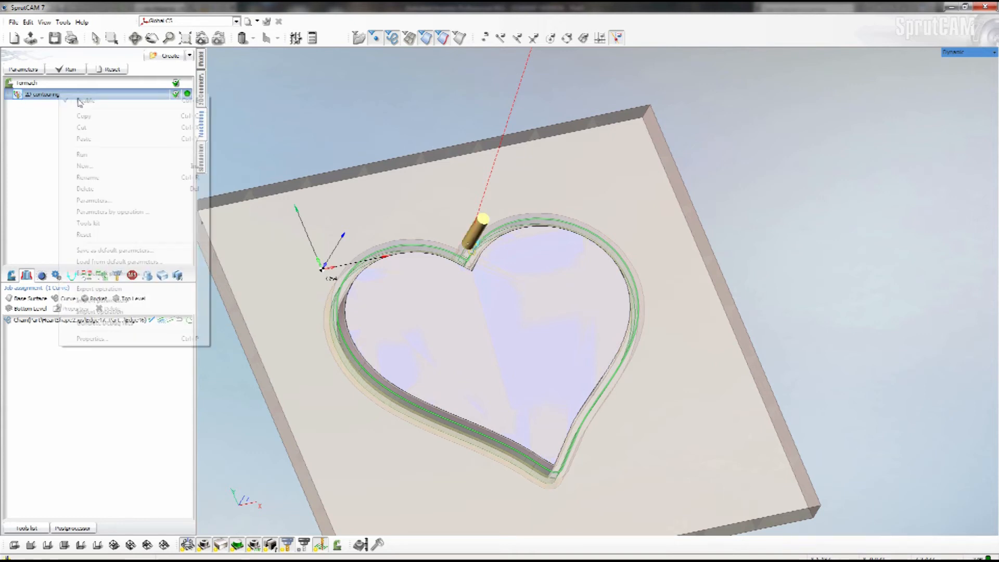
click(86, 139)
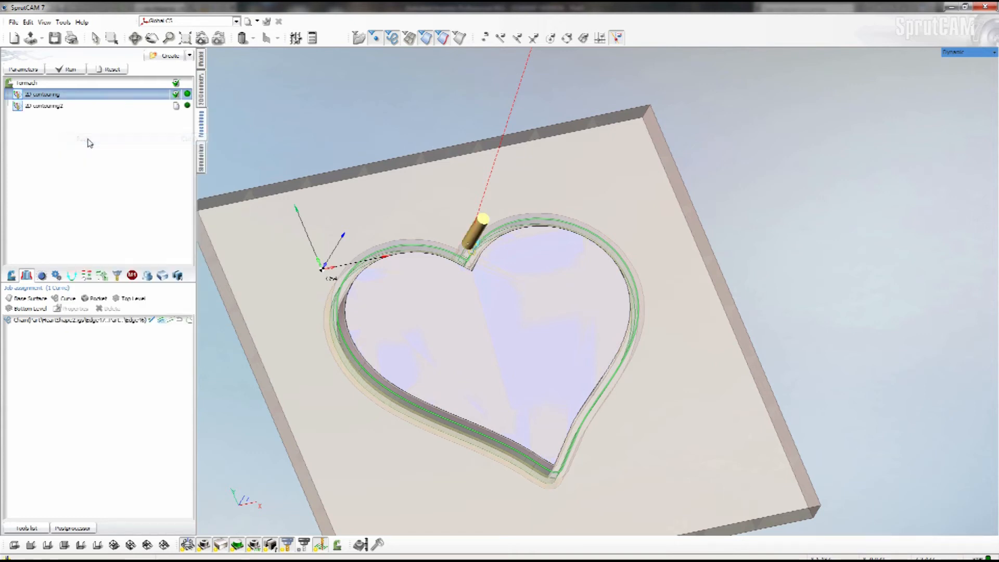
Step: In the second contouring operation's parameters, set the depth of cut to a quantity of 1 and the stock to 0, and accept
double_click(44, 106)
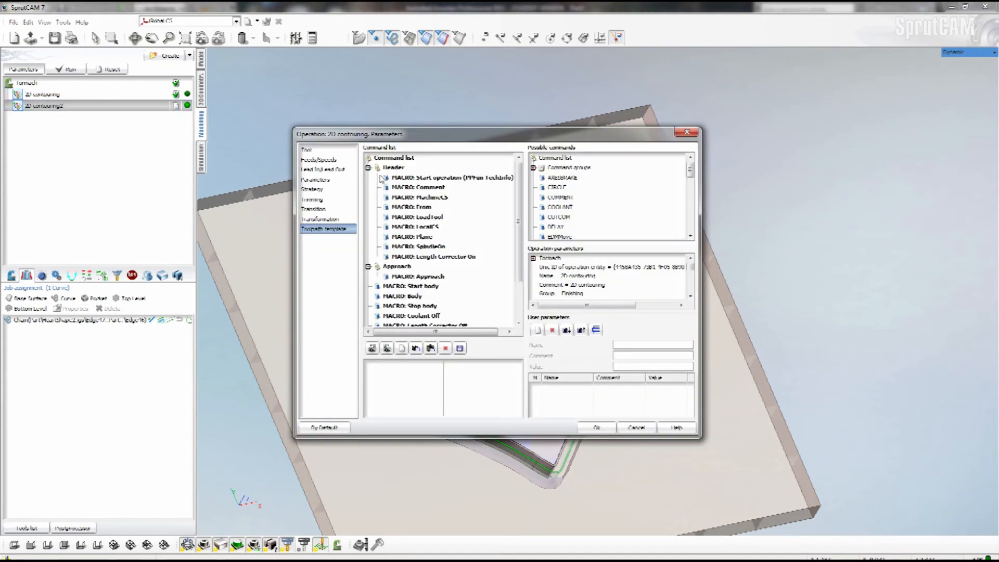
click(315, 151)
click(316, 161)
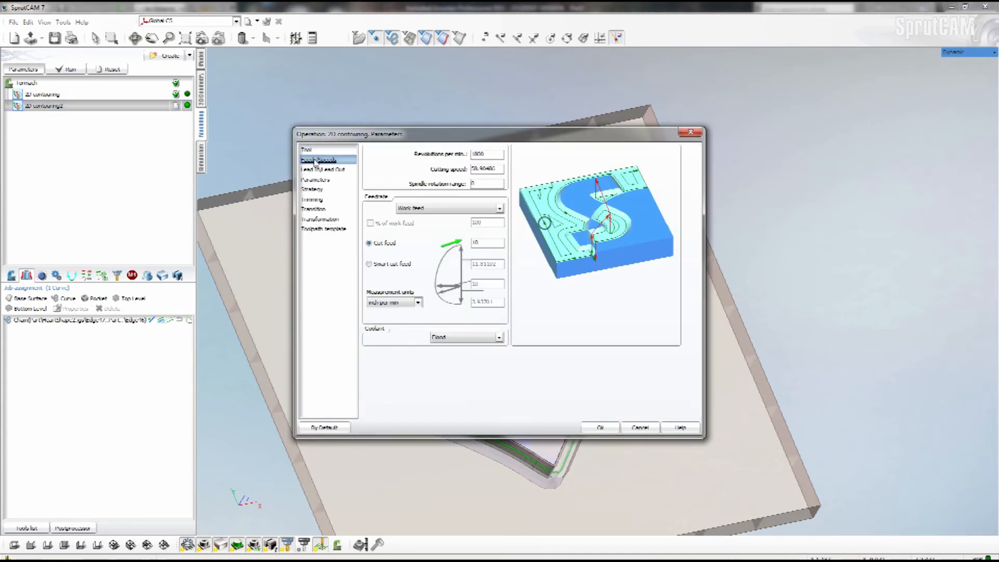
click(315, 170)
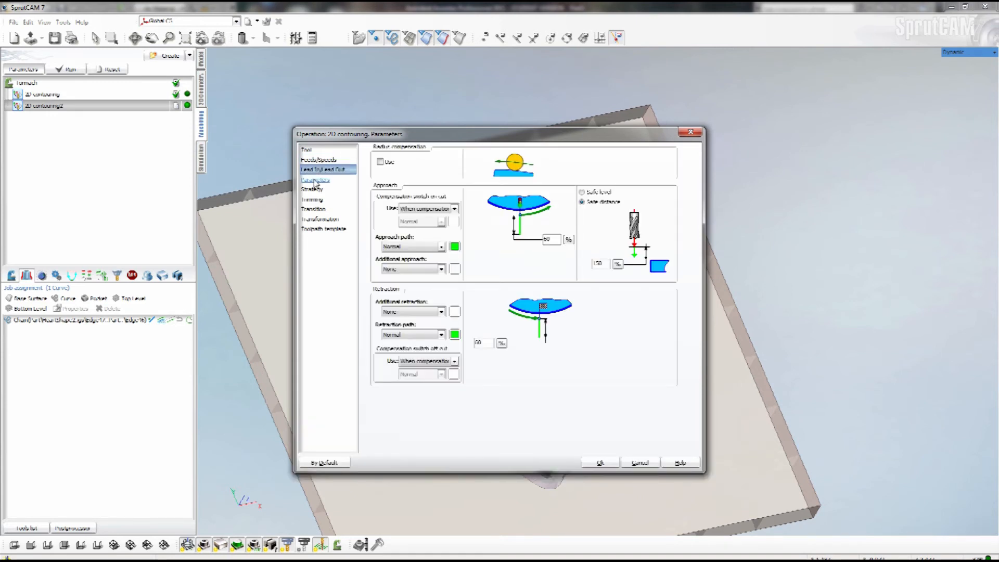
click(314, 180)
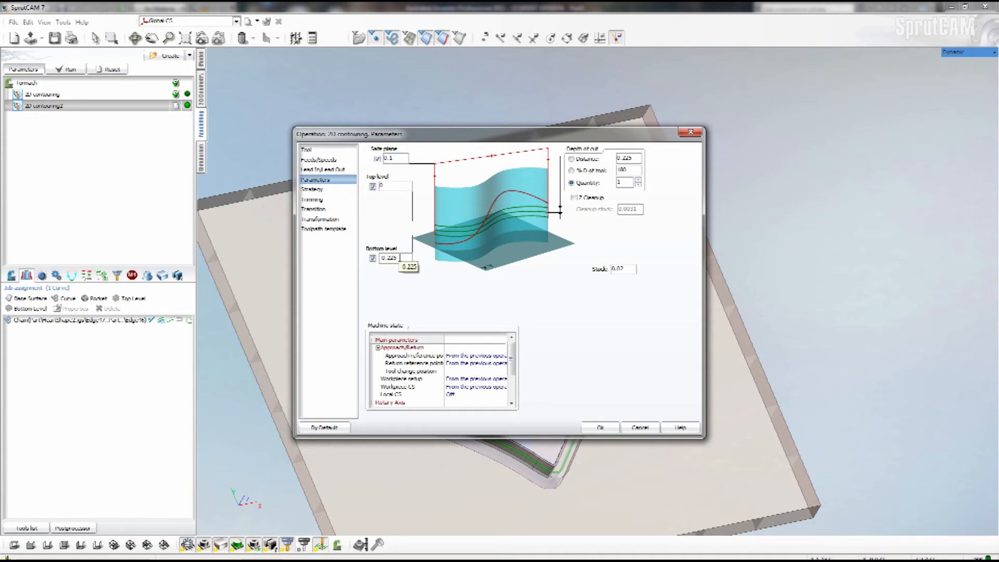
drag(634, 270, 575, 275)
text(0)
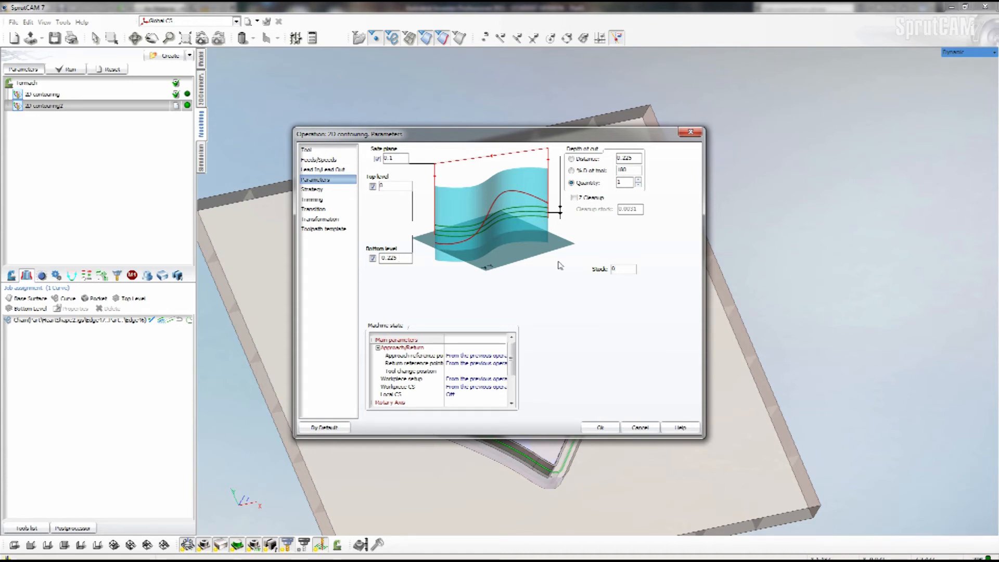
click(600, 427)
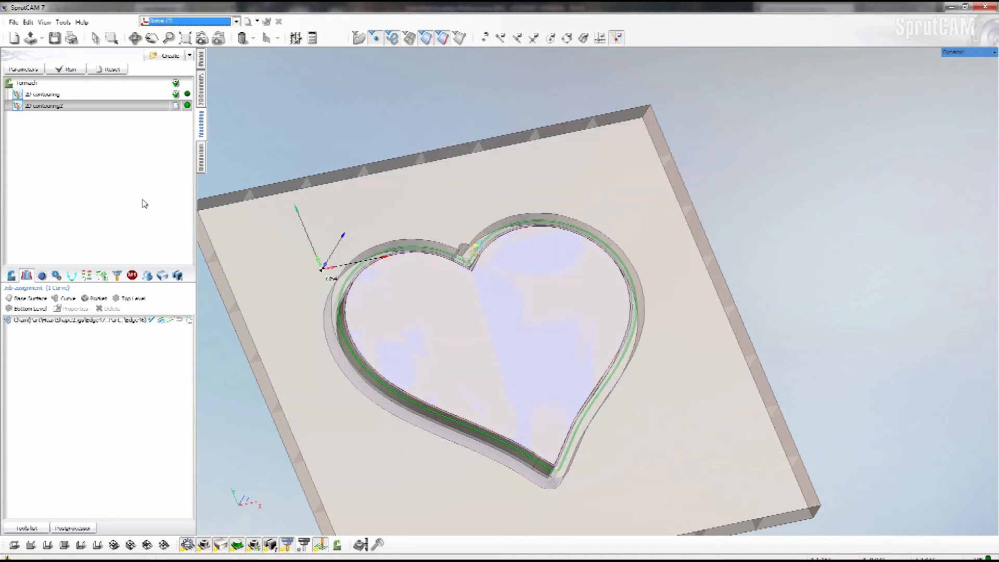
Step: Check the tool settings of the first and second contouring operations
click(58, 95)
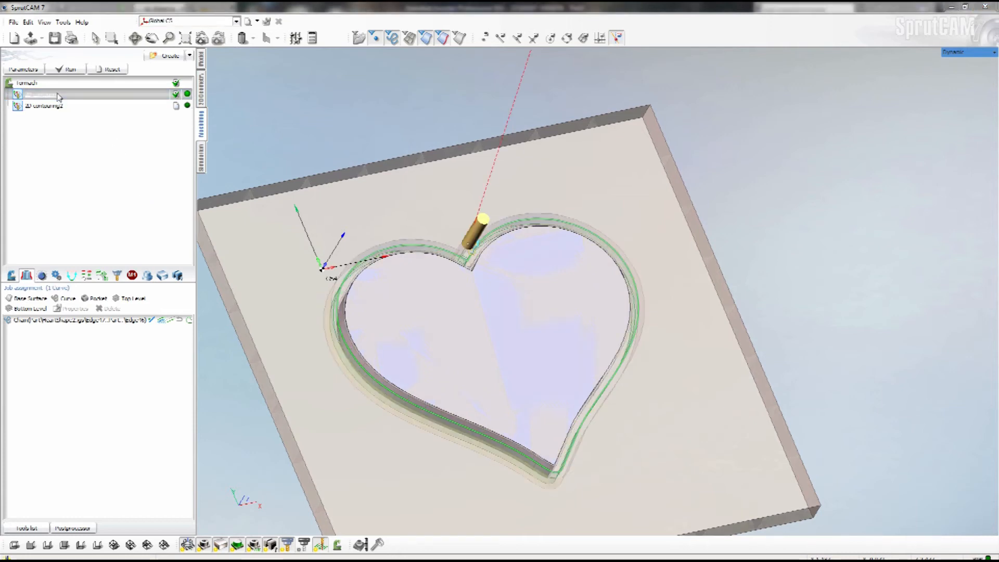
double_click(59, 95)
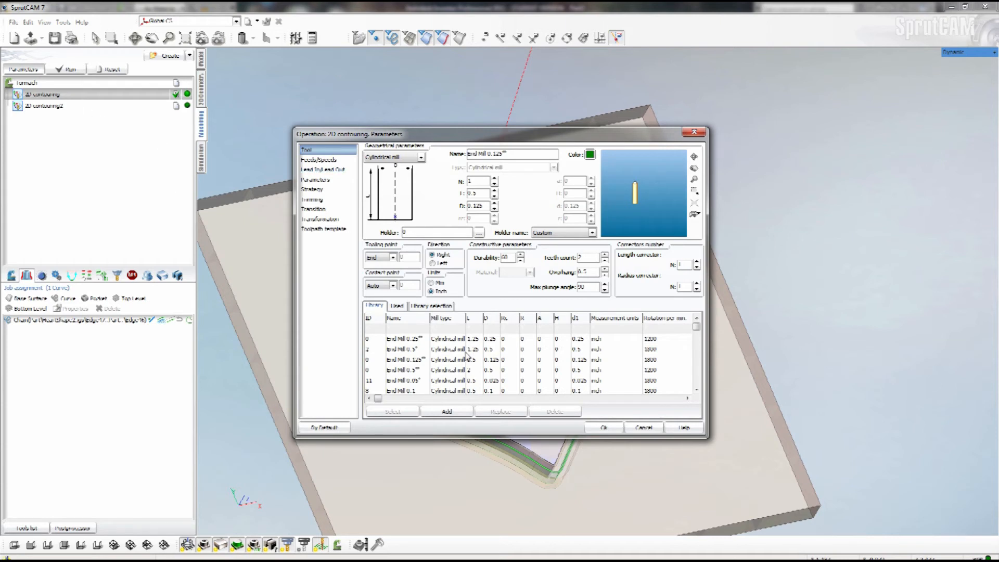
click(613, 433)
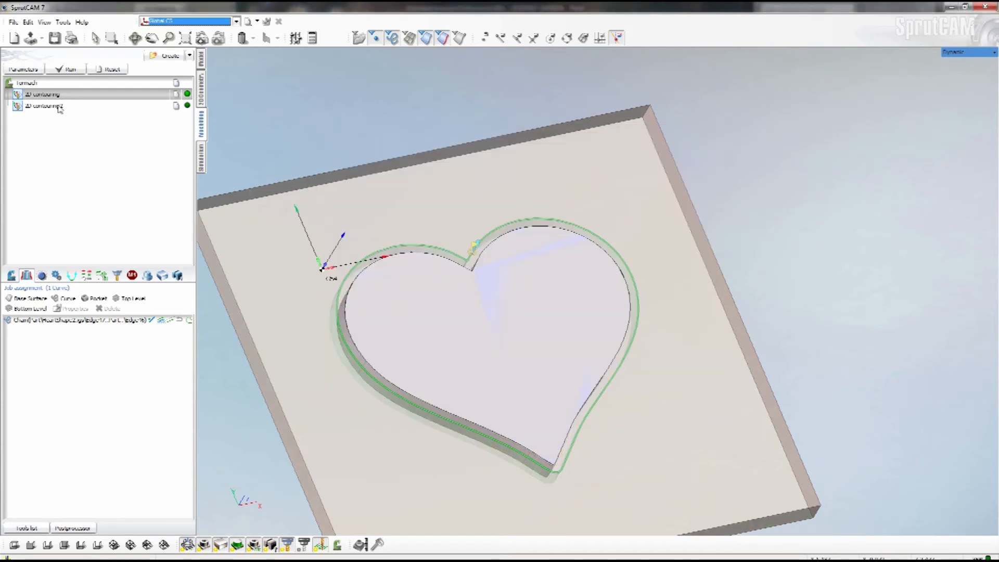
click(57, 106)
click(22, 68)
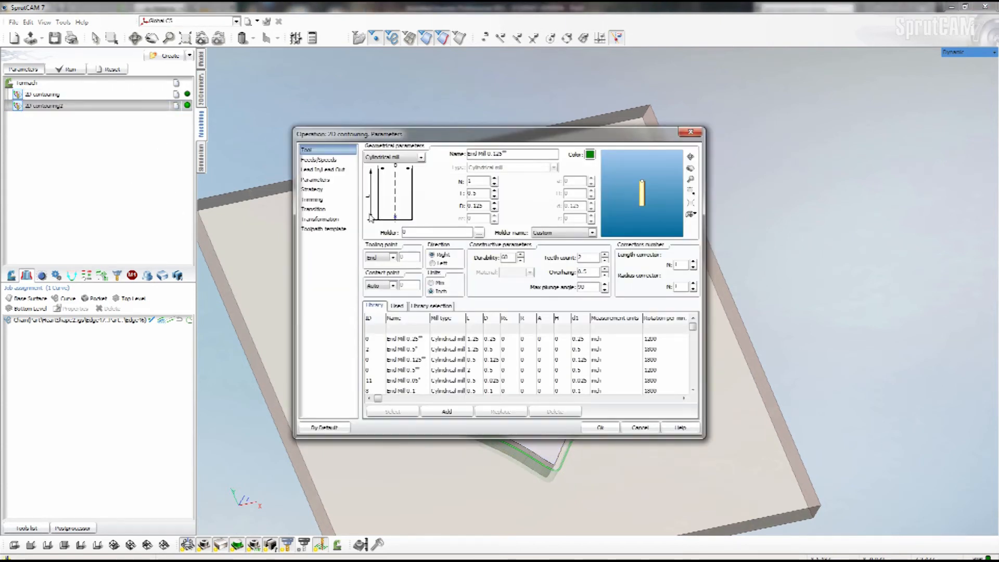
double_click(468, 181)
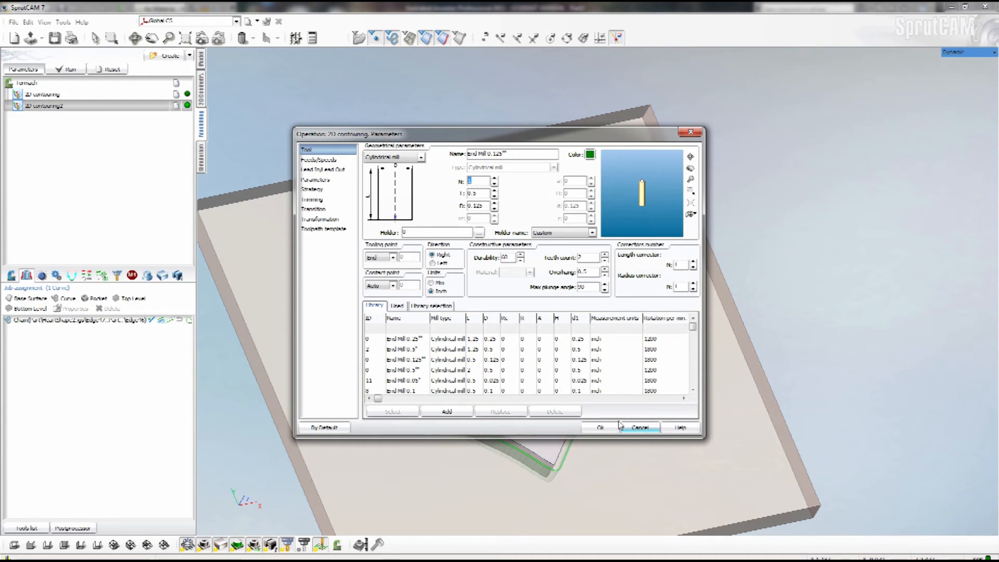
click(602, 428)
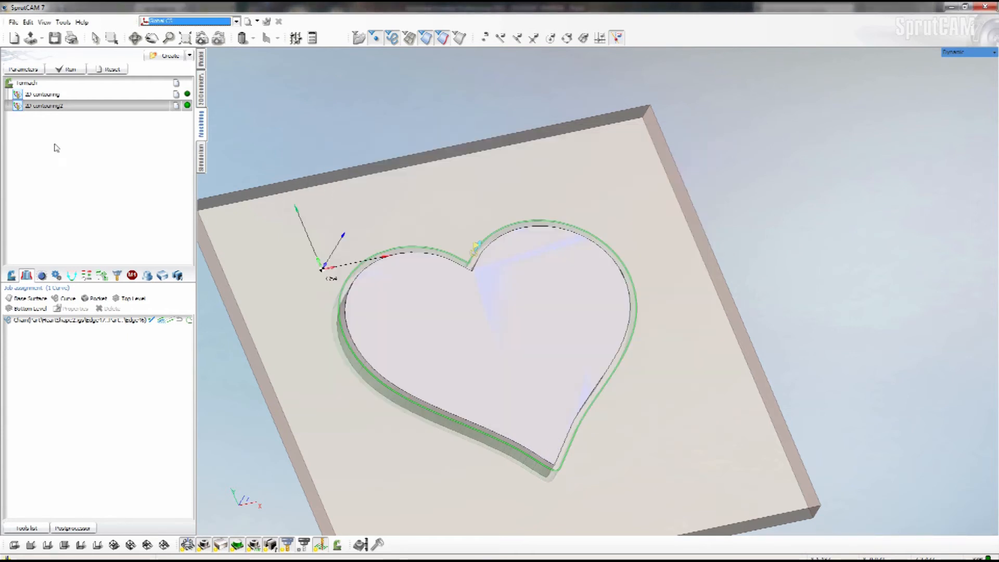
Step: Duplicate the second contouring operation to add a third one
right_click(47, 107)
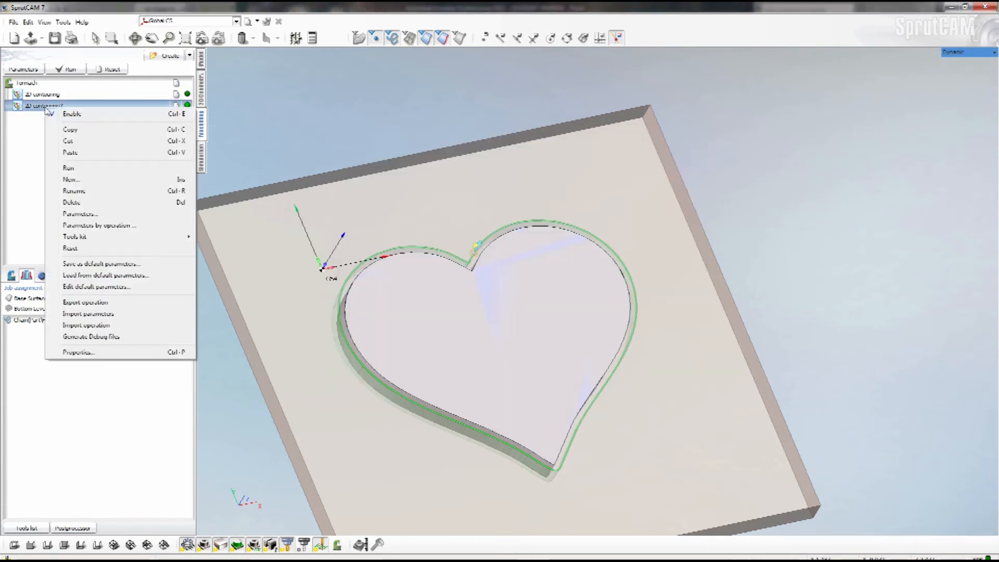
click(72, 130)
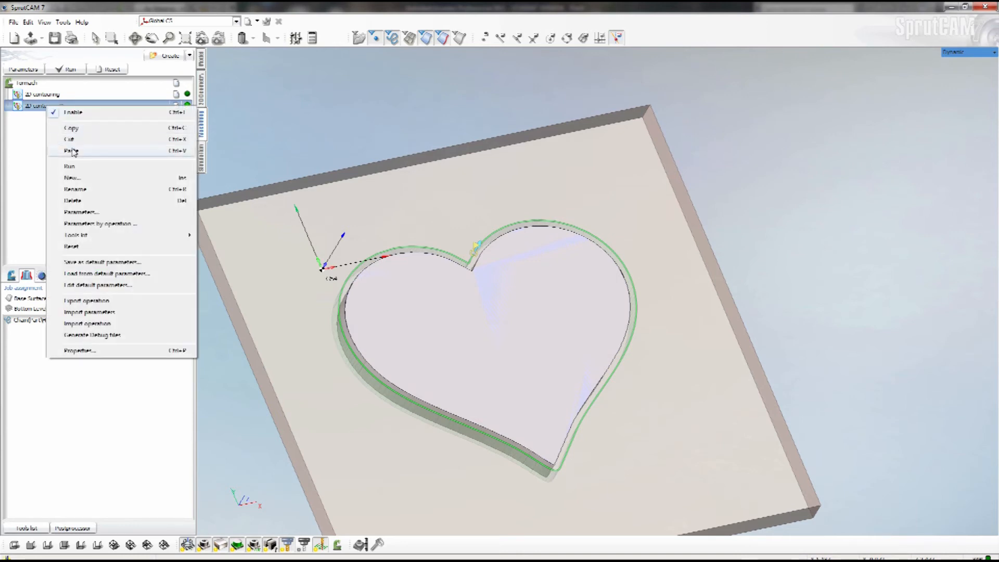
click(71, 127)
click(32, 118)
Step: Assign the Spot Drill Mill from the tool library to the third contouring operation
double_click(31, 117)
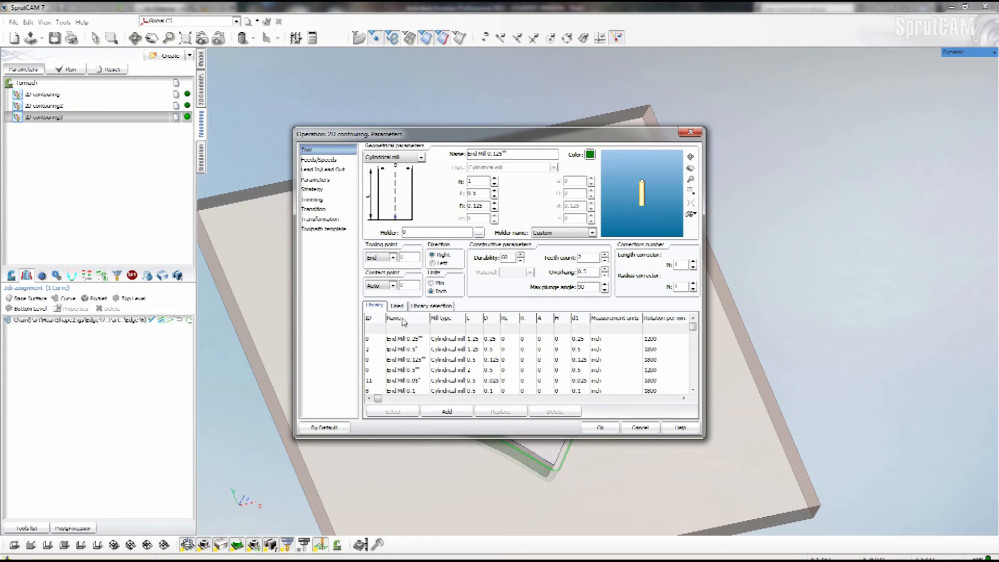
drag(693, 327, 695, 411)
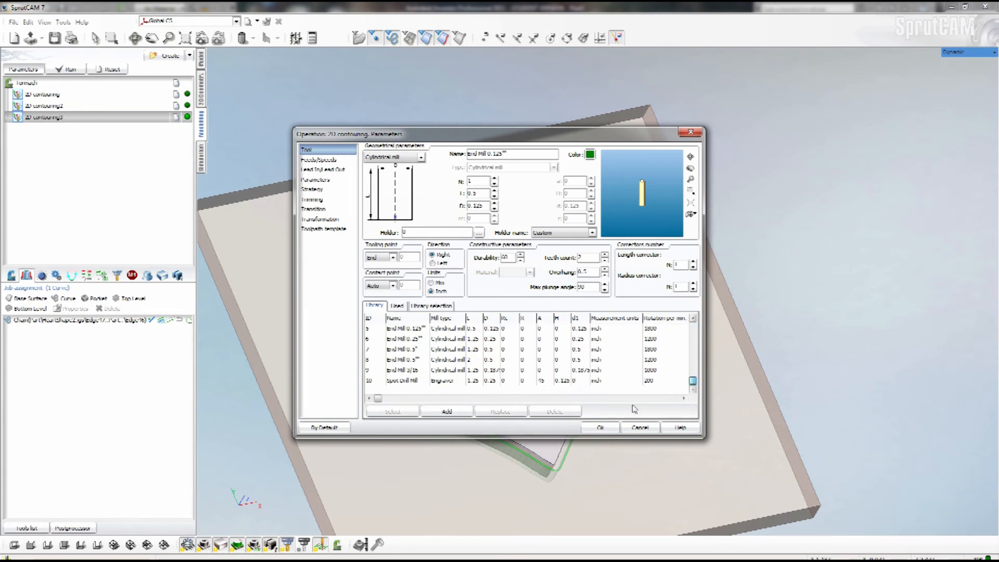
click(417, 380)
click(399, 413)
Step: Define the spot drill's contact point by Height with a value of 0.0625
click(394, 287)
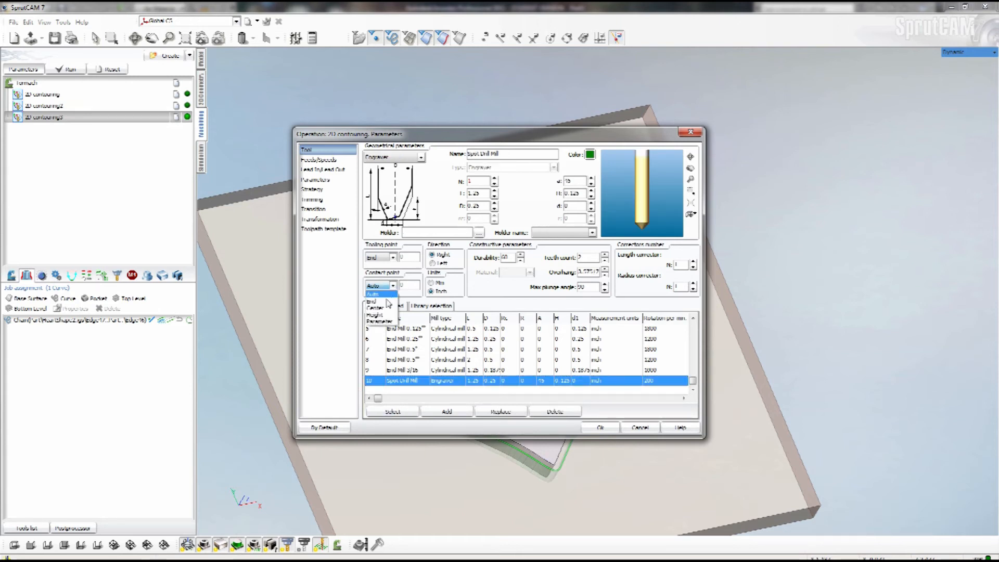
click(382, 315)
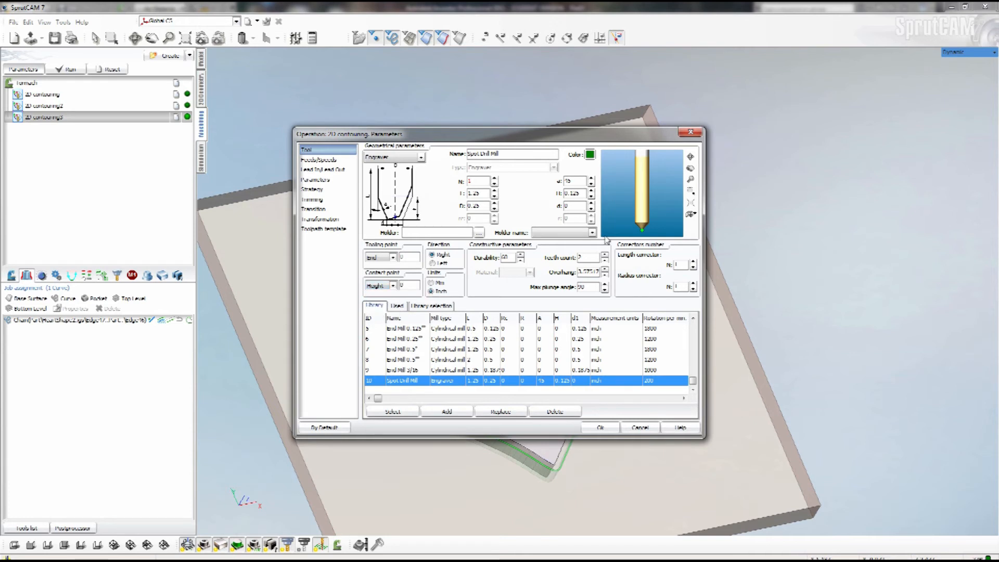
scroll(643, 229, up, 3)
middle_drag(641, 223, 643, 186)
scroll(640, 198, up, 4)
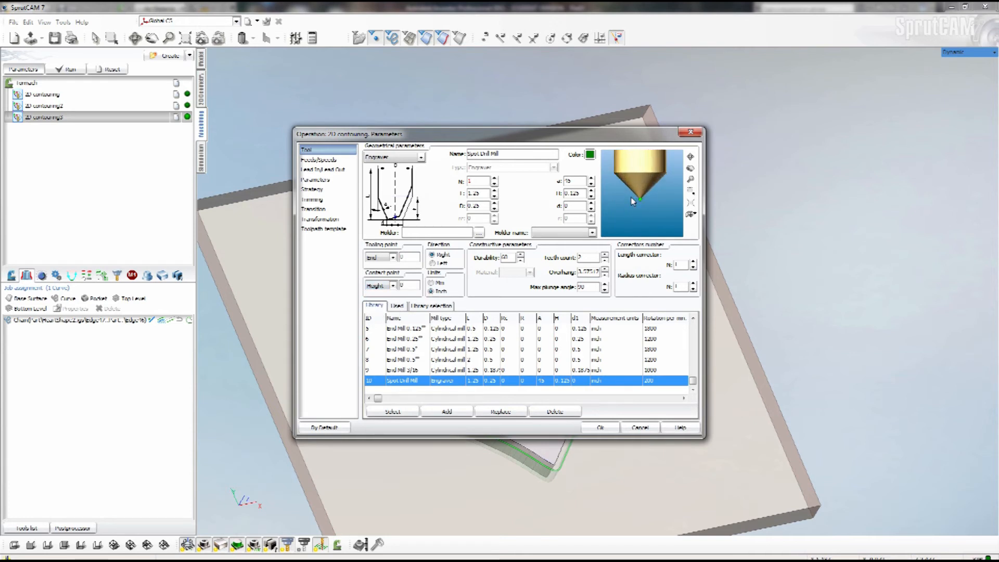
drag(394, 285, 391, 286)
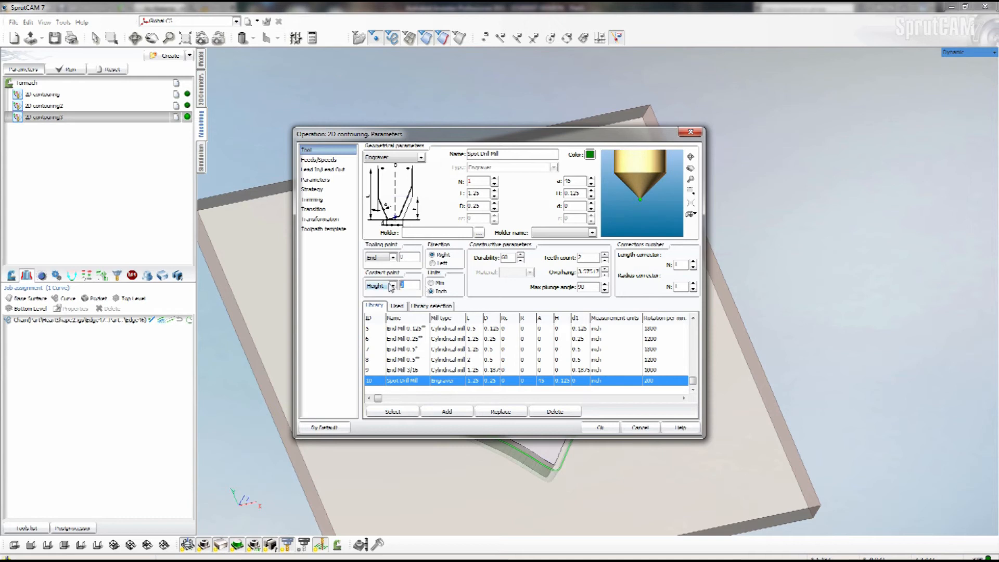
text(0.125)
drag(406, 285, 426, 286)
text(0625)
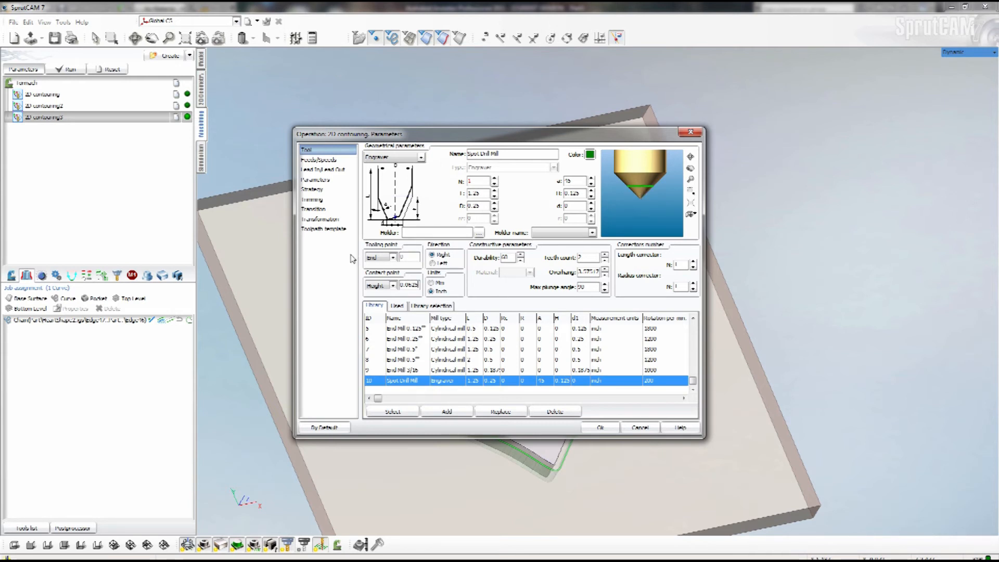
Step: Set the third operation's spindle speed to 1800 revolutions per minute and its cut feed to 8 inches per minute
click(323, 160)
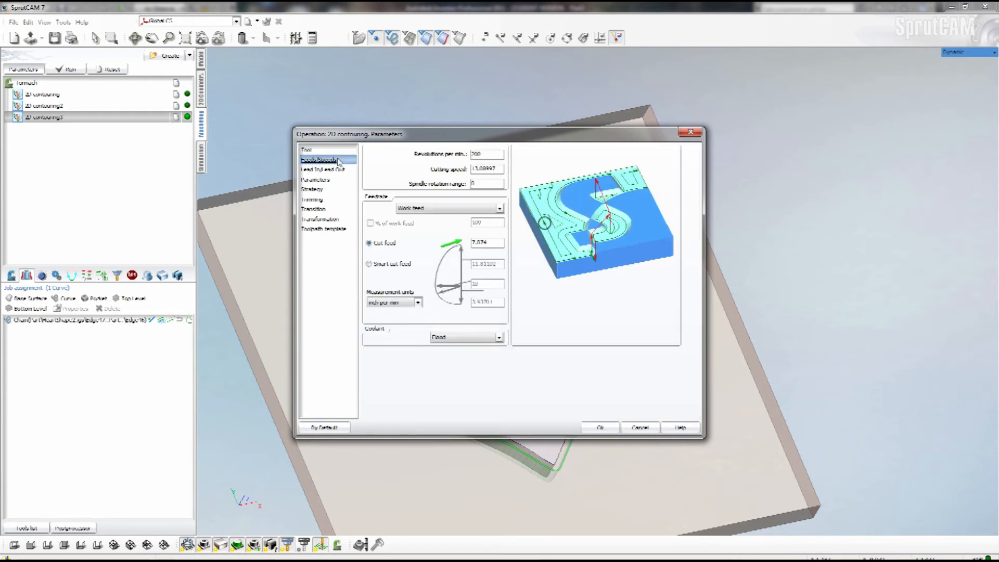
double_click(478, 154)
text(1800)
double_click(480, 242)
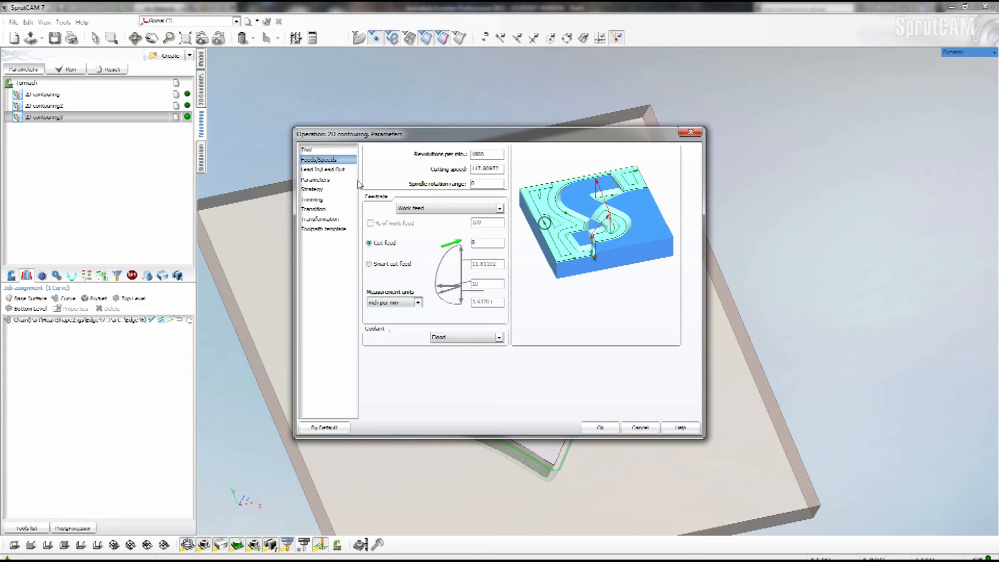
Step: Set the third operation's bottom level to -0.1, check its strategy settings and accept the parameters
click(329, 178)
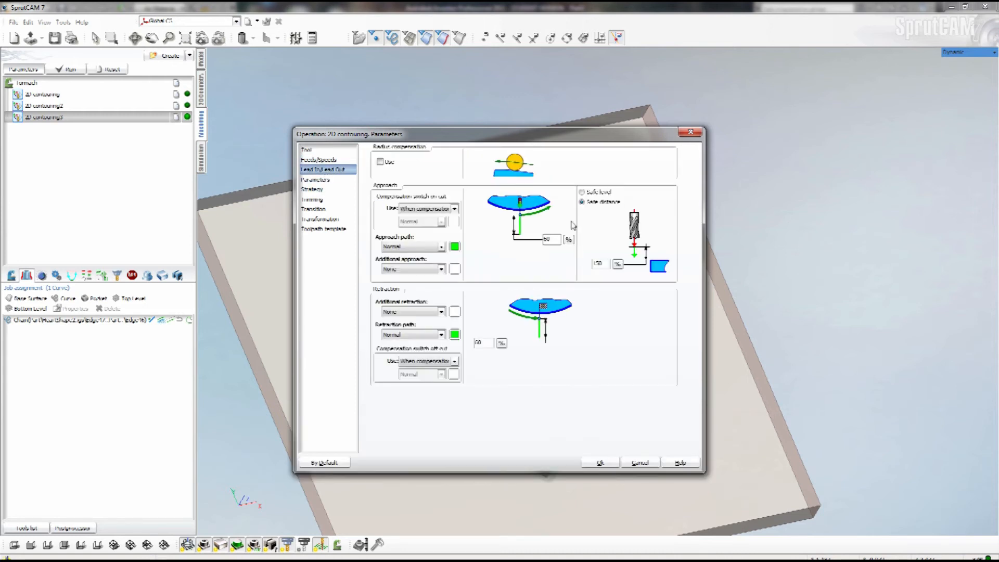
click(322, 179)
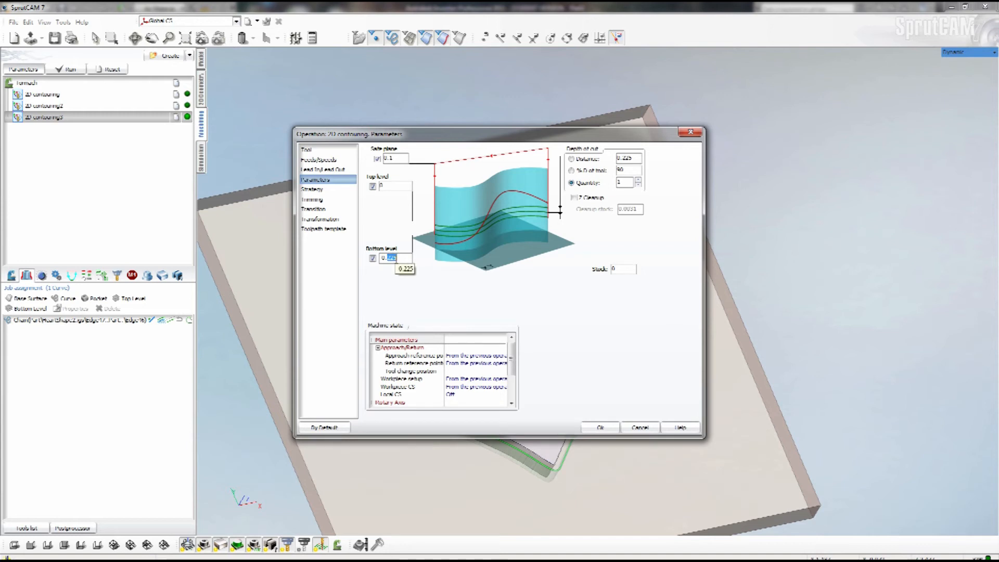
text(1)
click(316, 190)
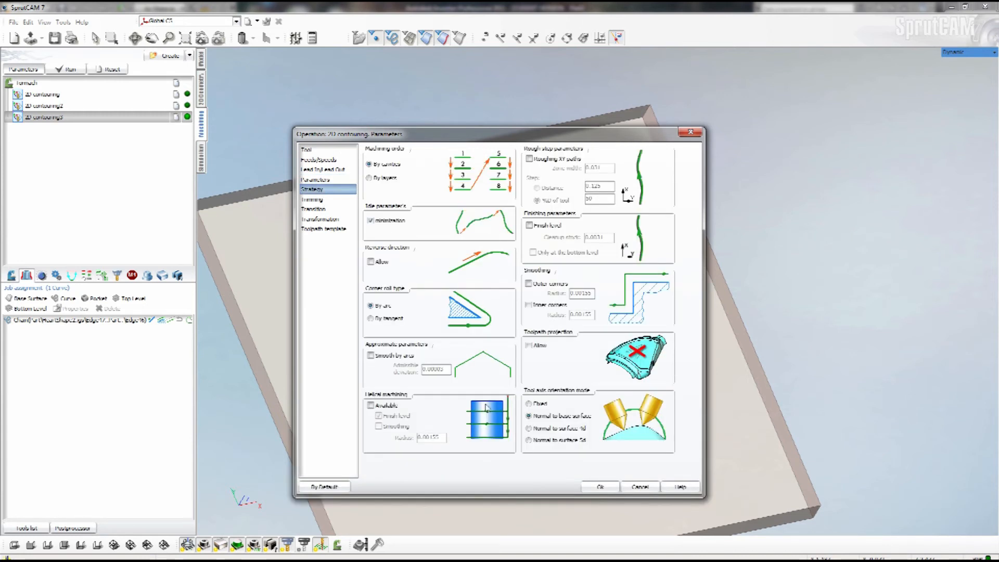
click(605, 489)
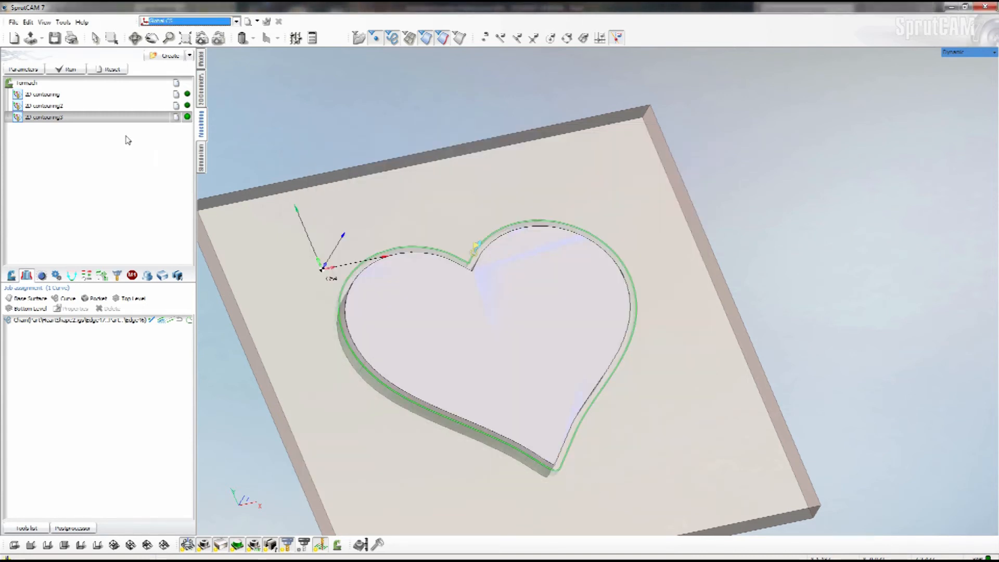
Step: Calculate the toolpaths of all contouring operations under the Tormach machine and simulate the complete machining sequence
click(34, 82)
click(68, 69)
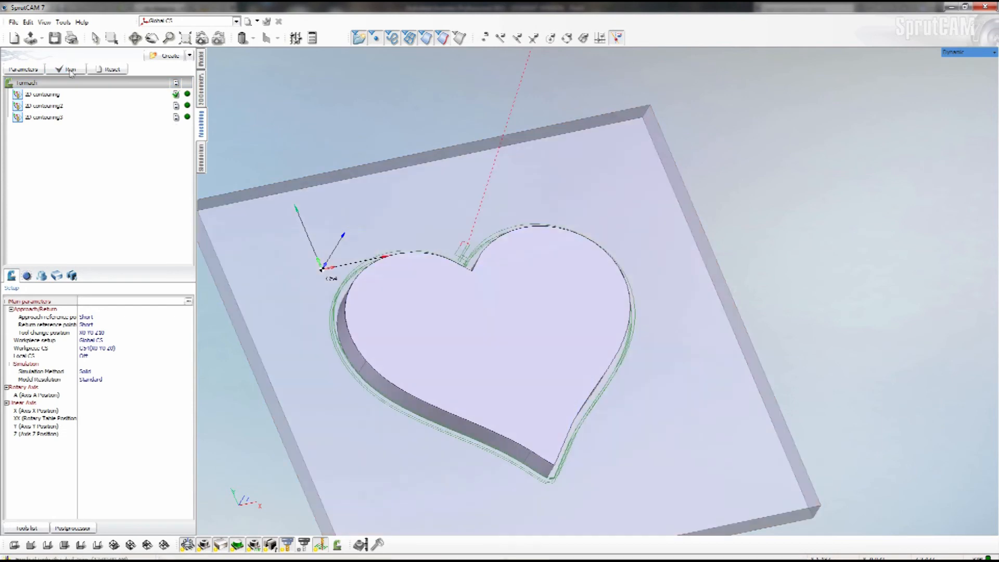
click(202, 157)
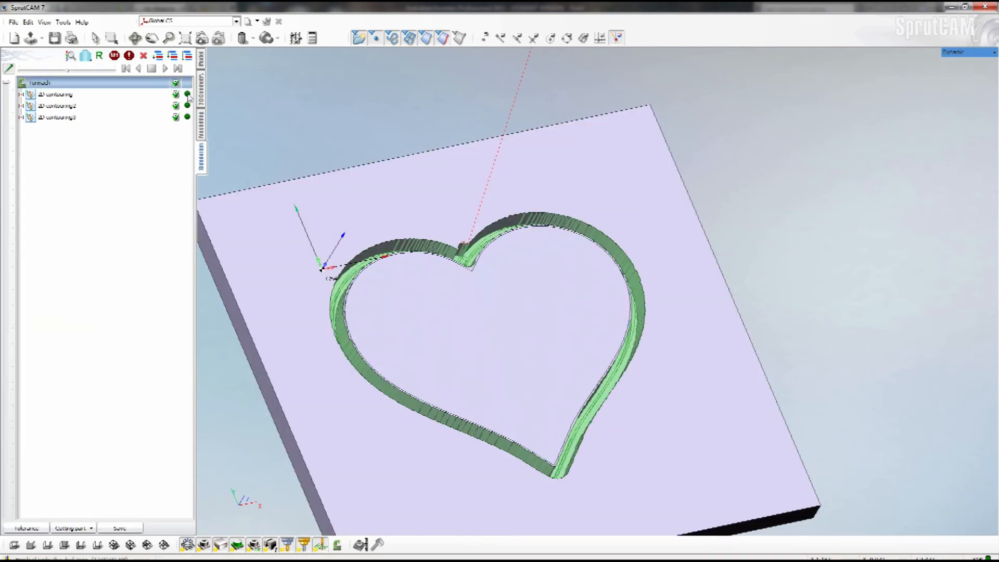
click(171, 55)
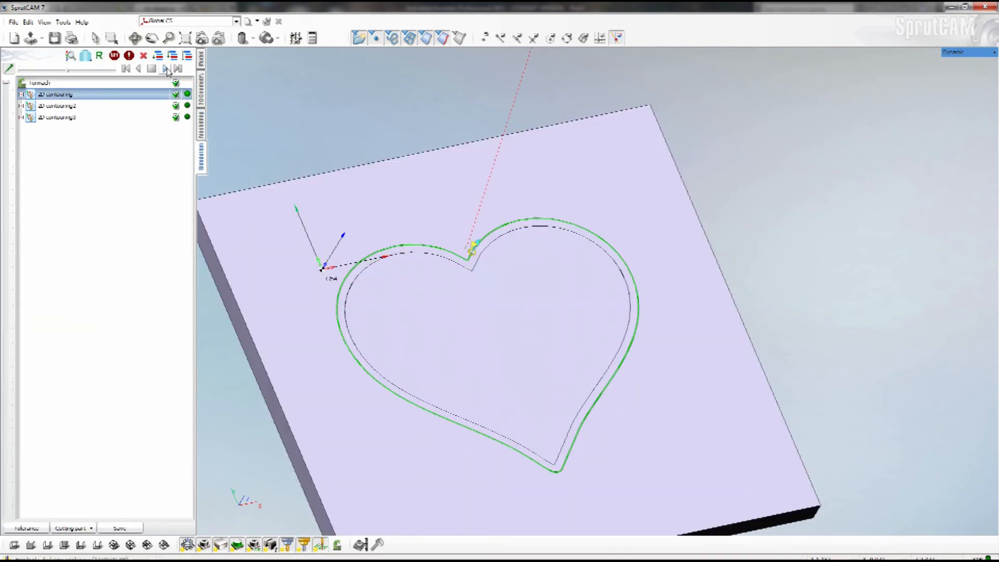
click(166, 69)
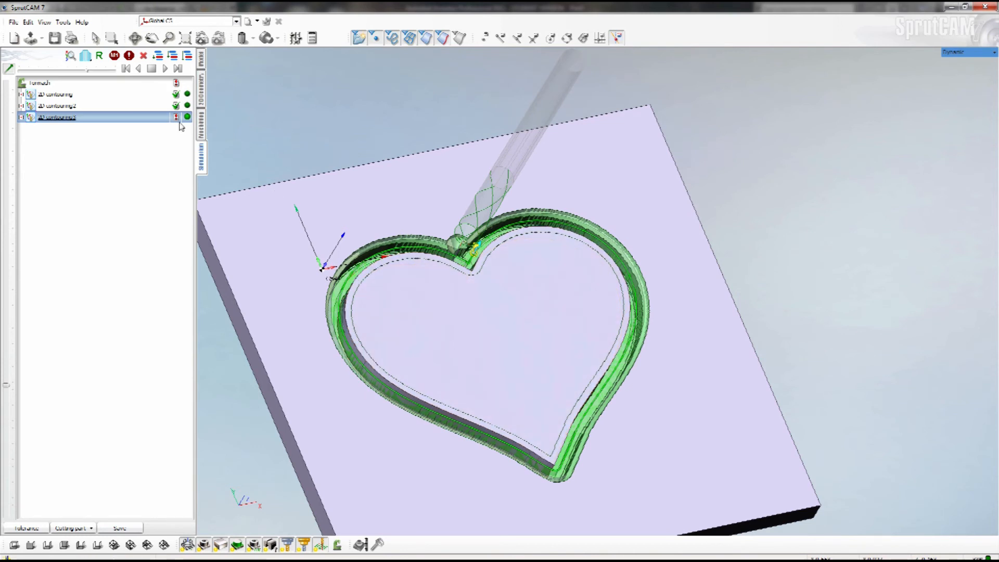
Step: Inspect the flagged toolpath command of the third contouring operation and compare the machining and simulation views of the part
click(21, 118)
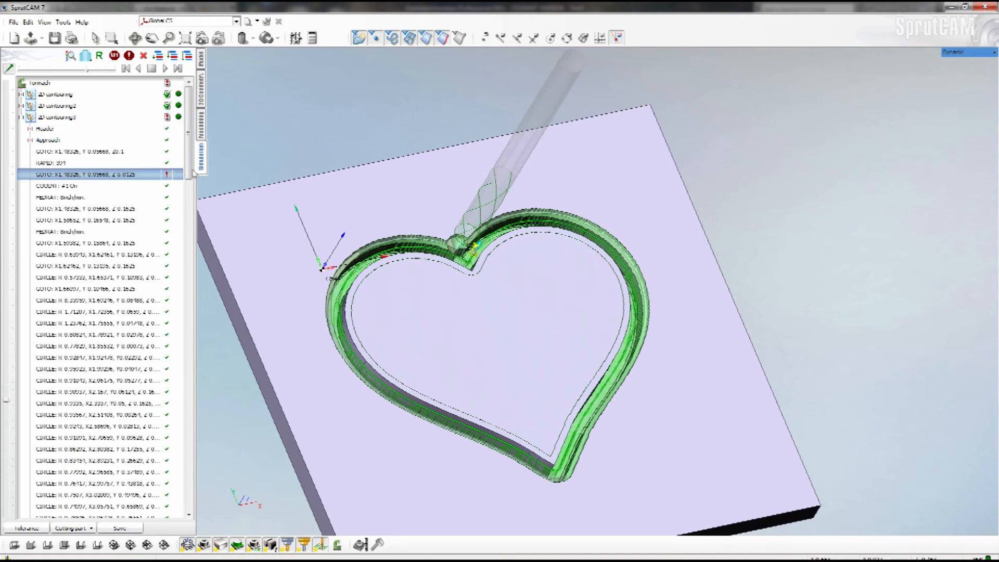
scroll(190, 242, down, 13)
drag(189, 238, 189, 85)
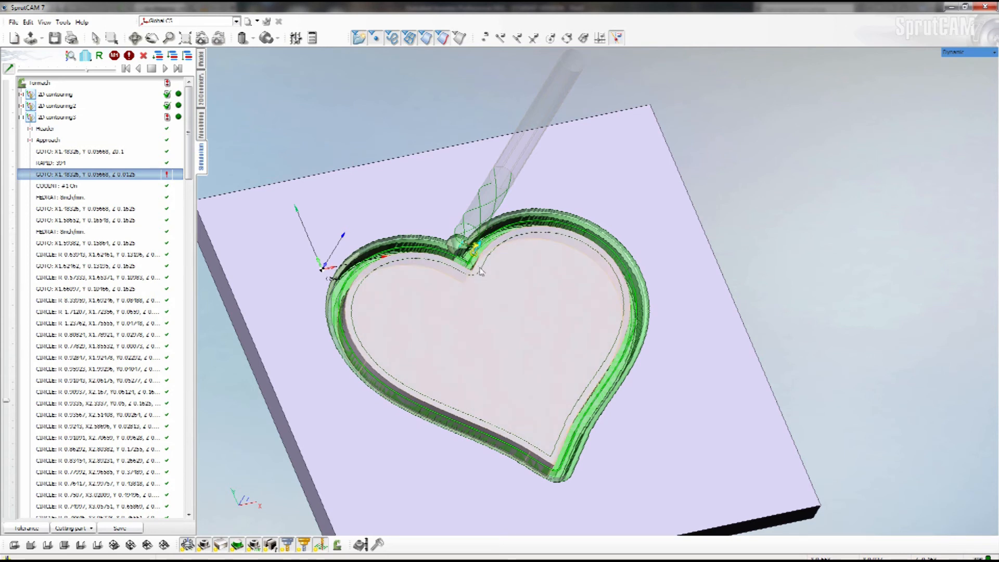
click(21, 118)
click(201, 125)
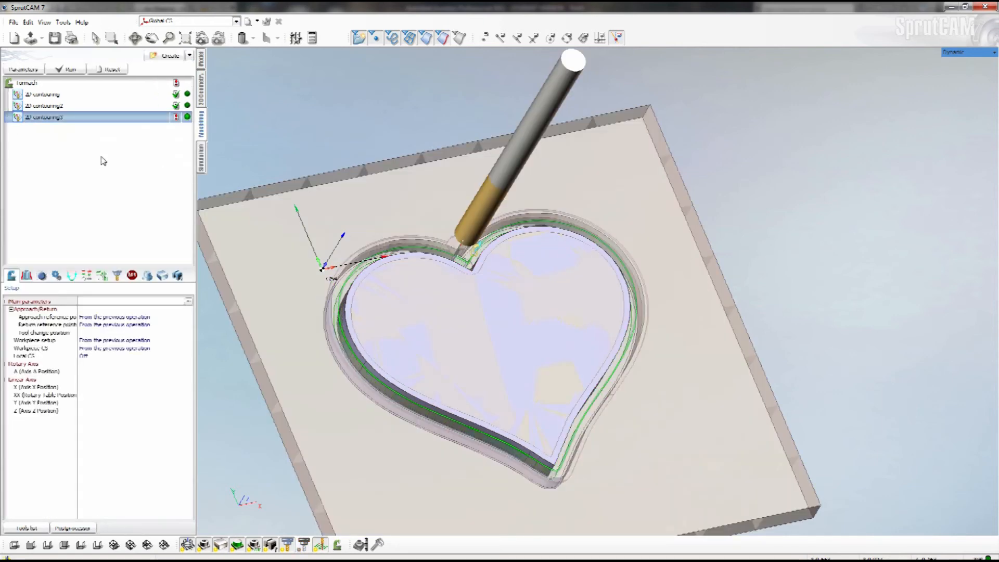
click(202, 159)
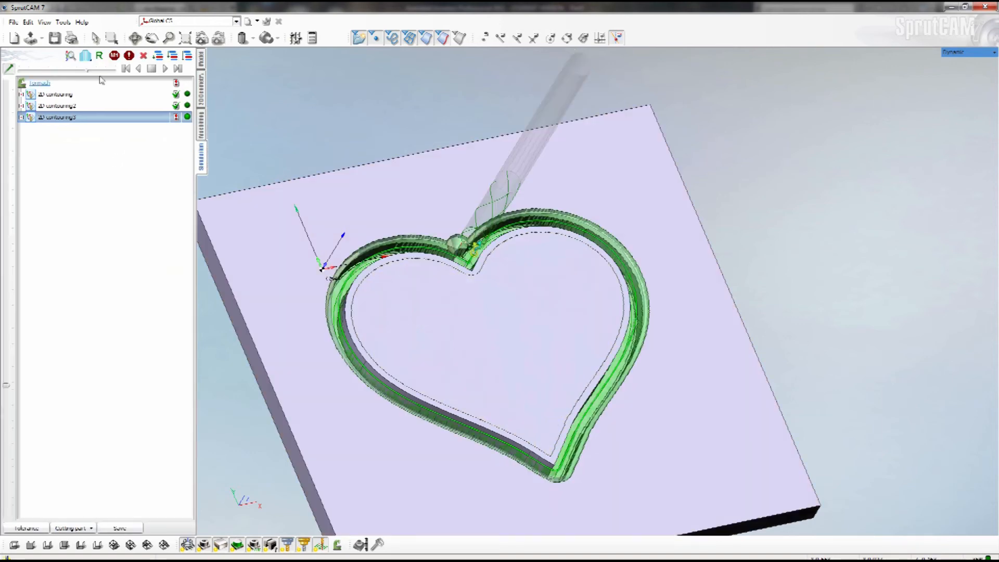
click(200, 125)
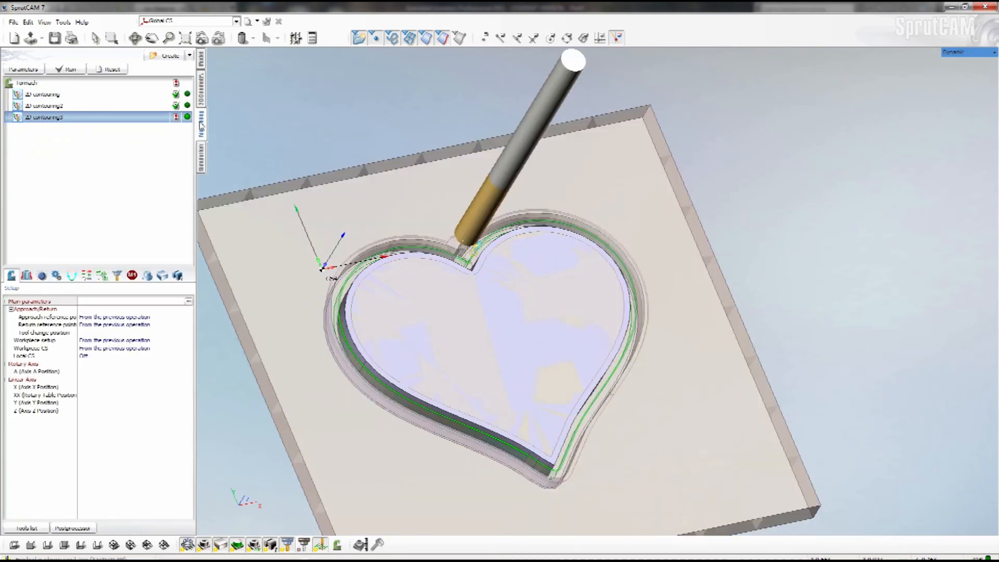
click(202, 160)
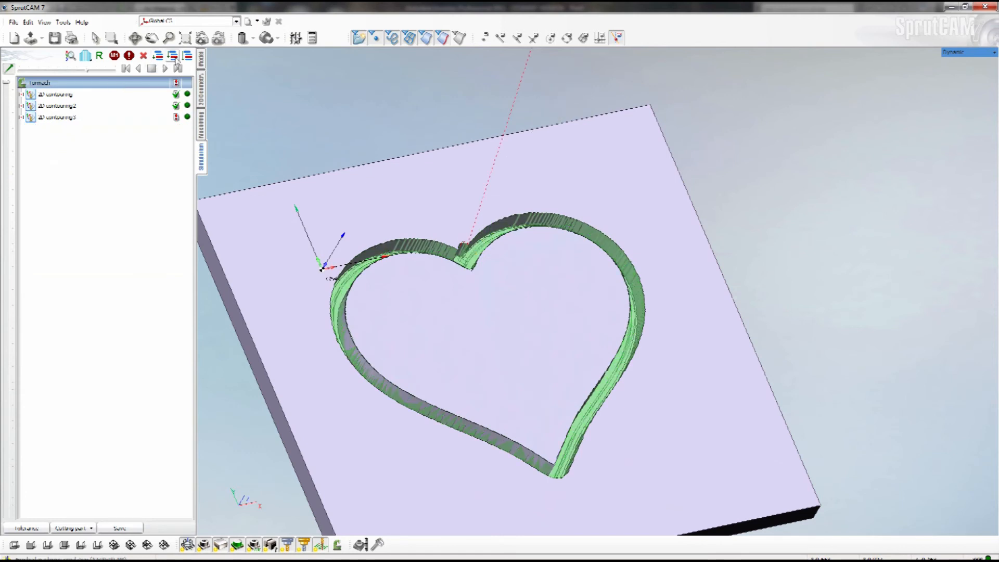
click(201, 125)
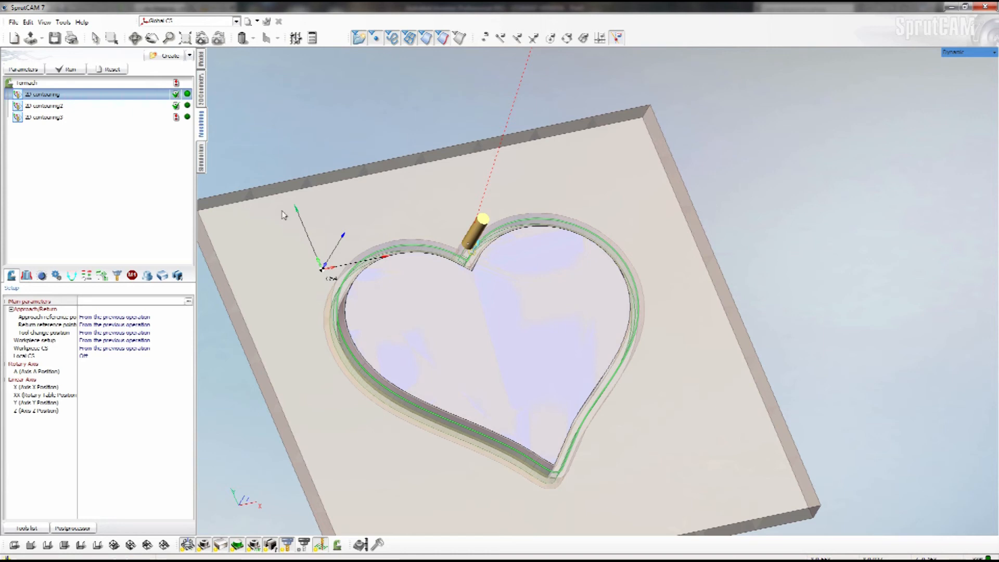
Step: Copy the second contouring operation and paste it as a fourth operation at the end of the operation list
mouse_move(36, 120)
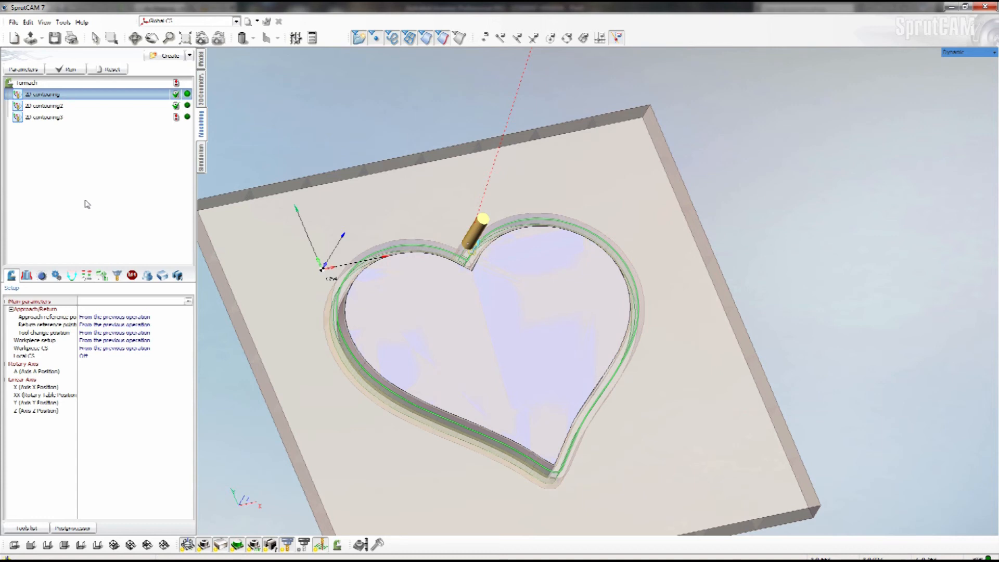
click(34, 119)
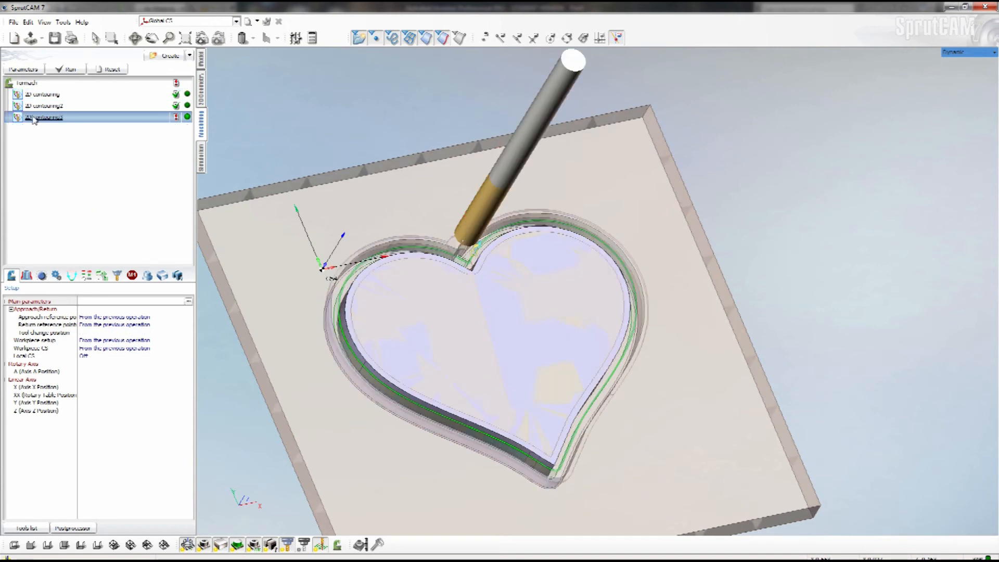
right_click(34, 120)
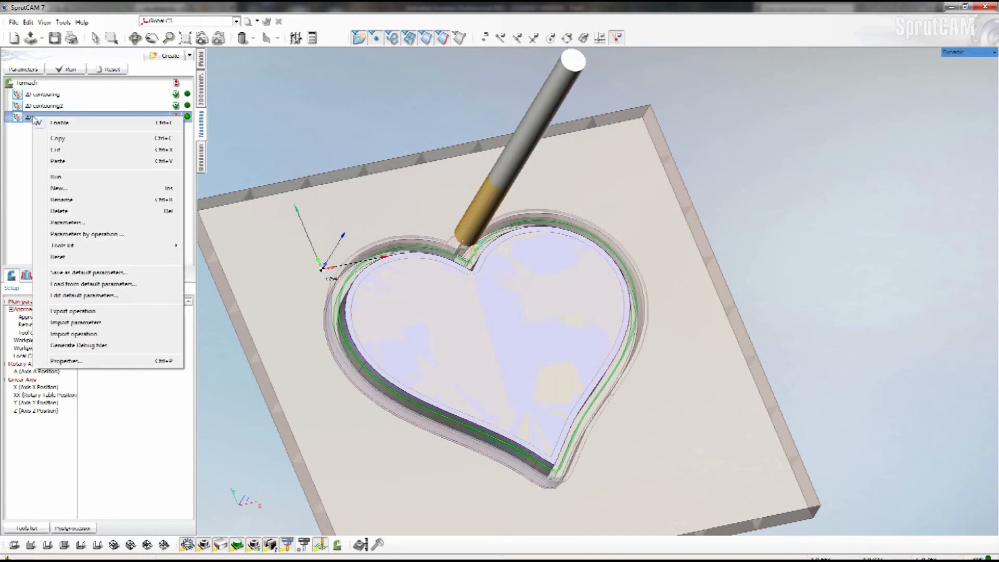
click(58, 138)
click(42, 107)
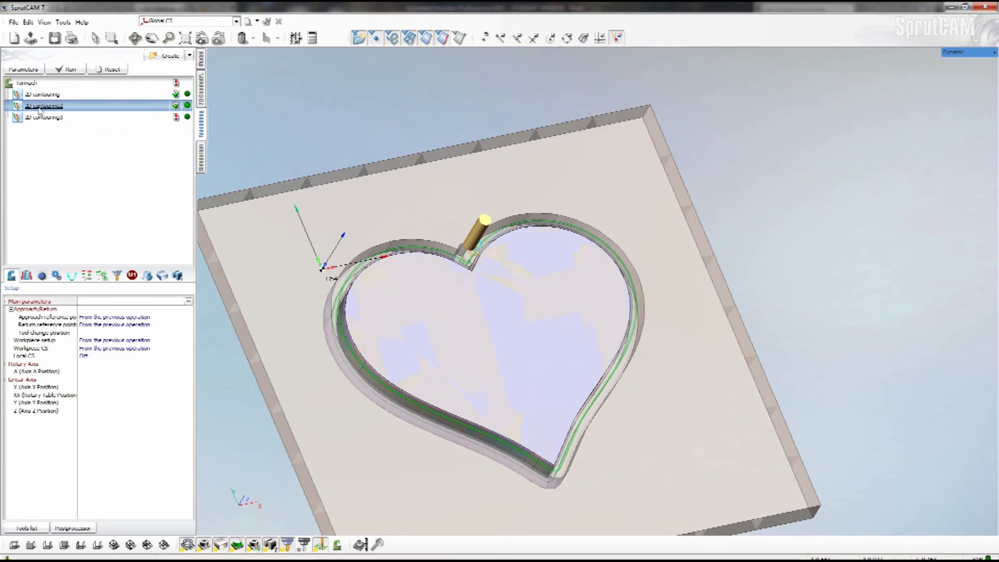
right_click(40, 107)
click(63, 152)
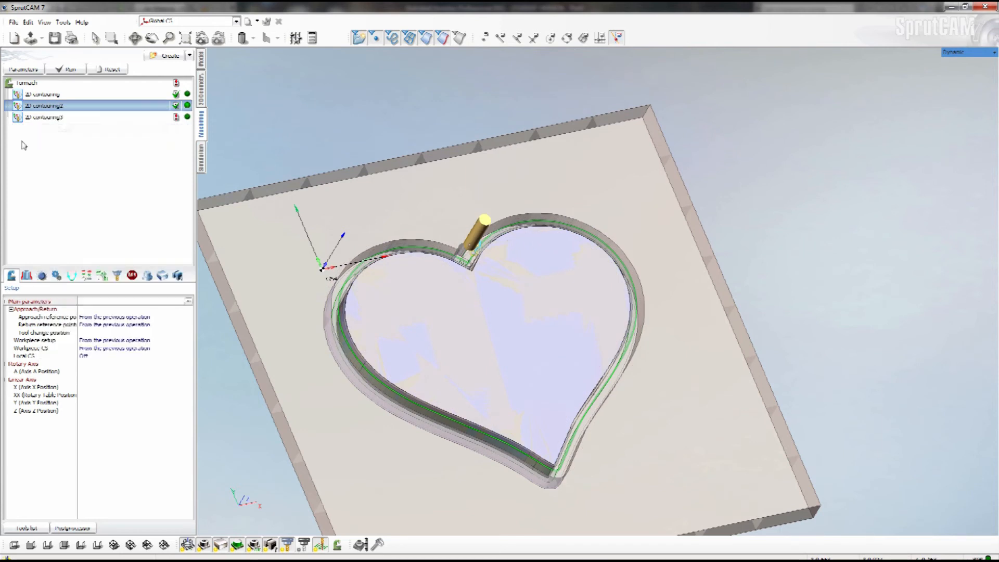
right_click(44, 124)
click(50, 166)
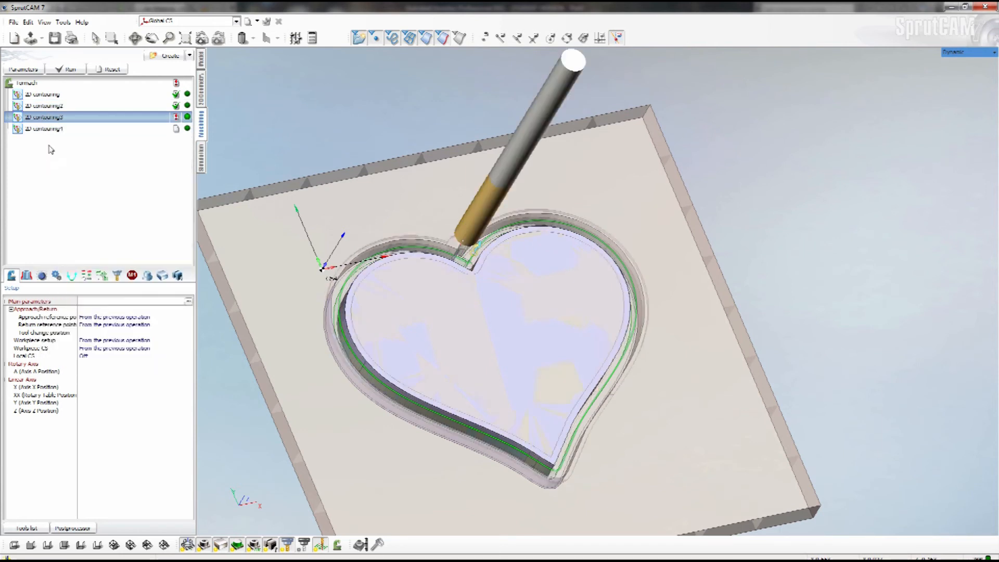
Step: Set the tool number of the third operation's Spot Drill Mill to 2 and accept the parameters
double_click(50, 124)
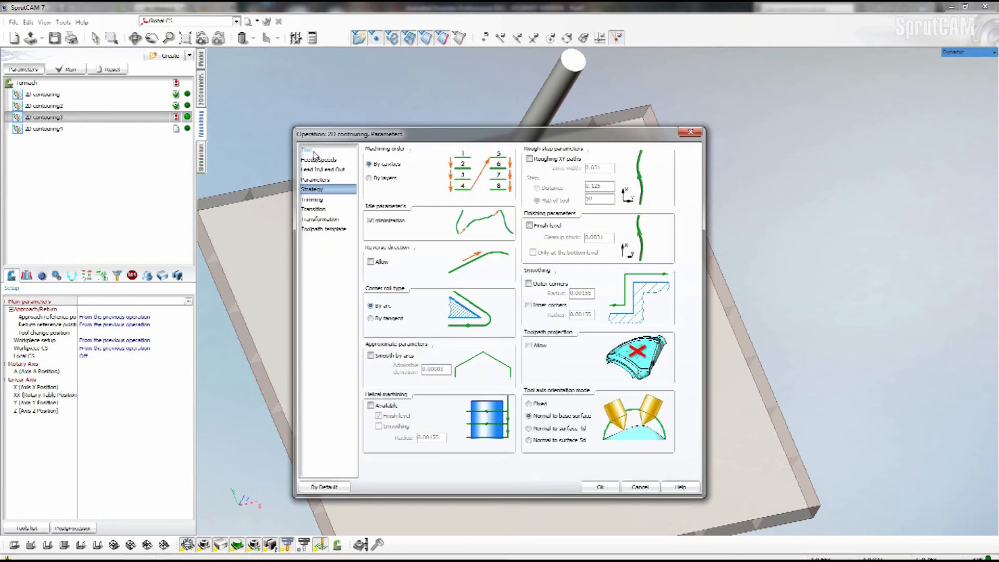
click(308, 151)
double_click(484, 180)
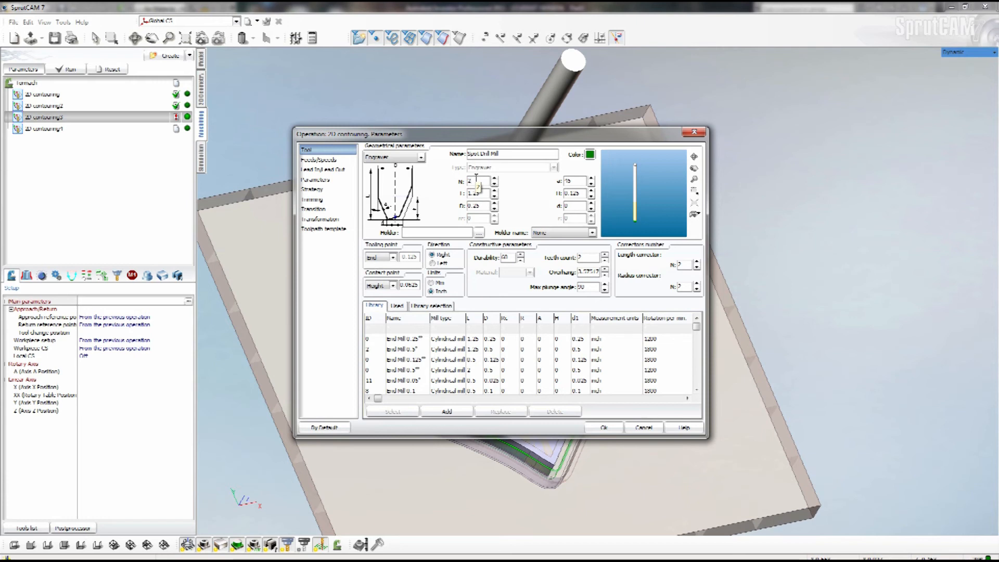
click(604, 428)
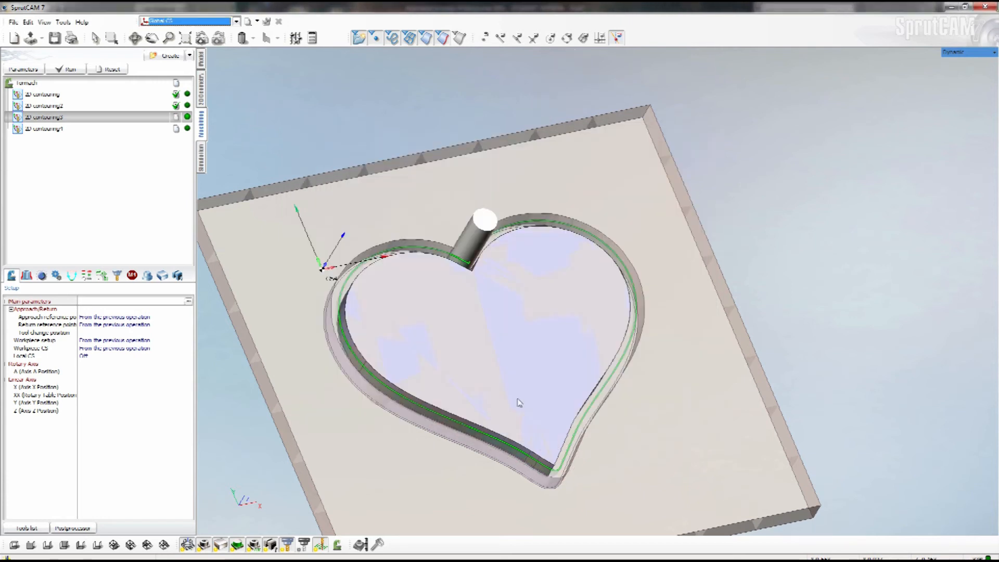
Step: Give the fourth operation's 0.125 end mill tool number 3, set the bottom level to -0.275 and accept the parameters
double_click(49, 130)
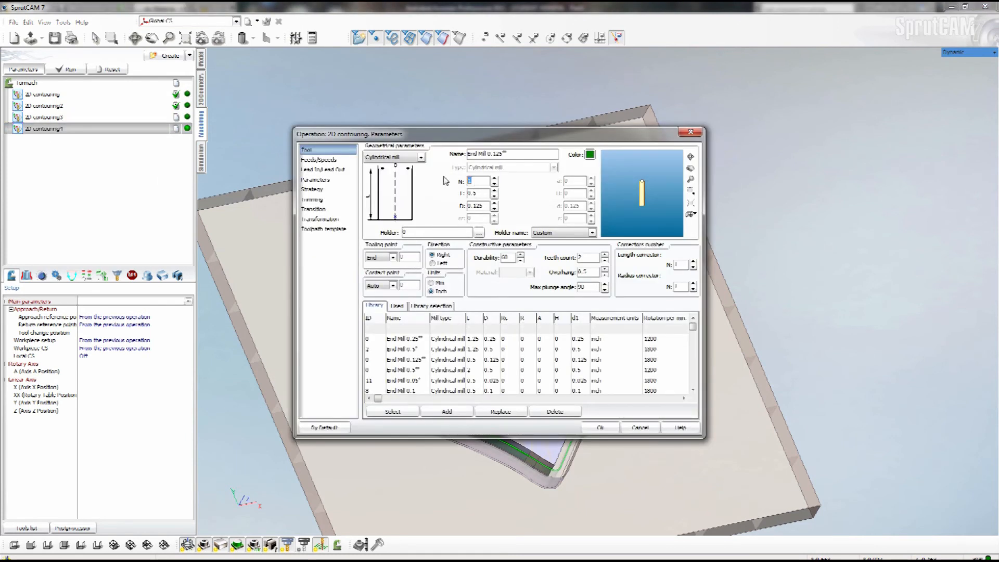
text(2)
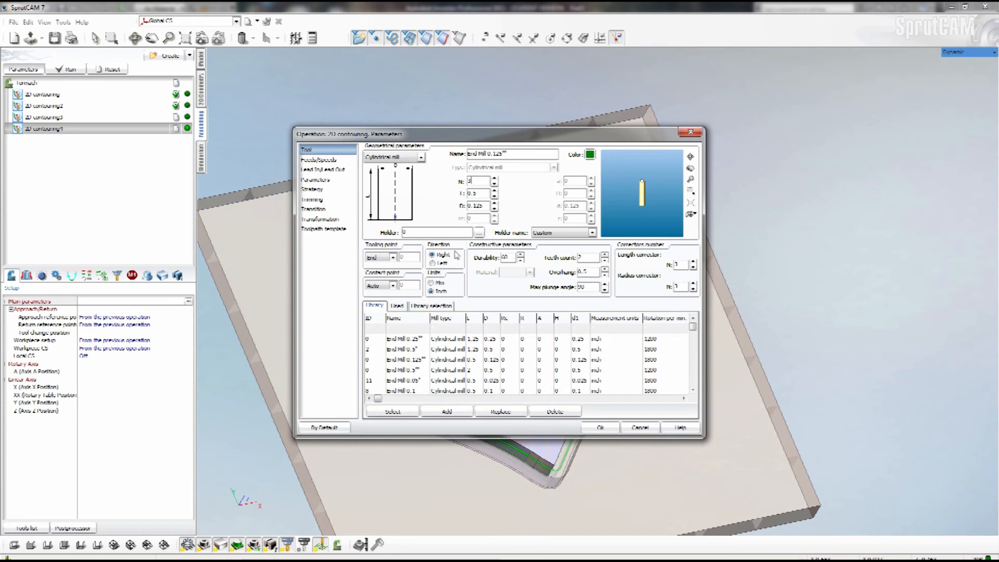
click(323, 160)
click(319, 170)
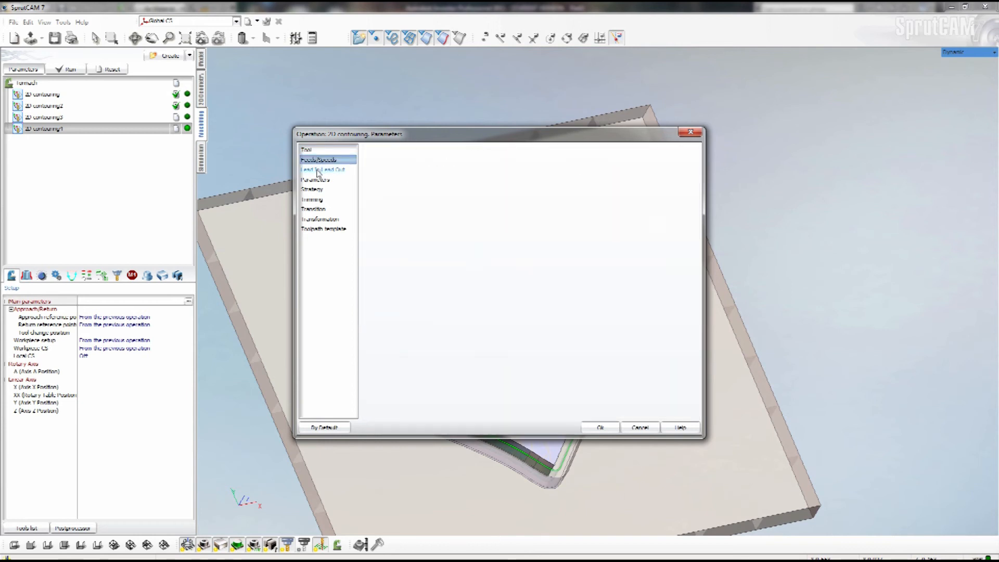
click(316, 180)
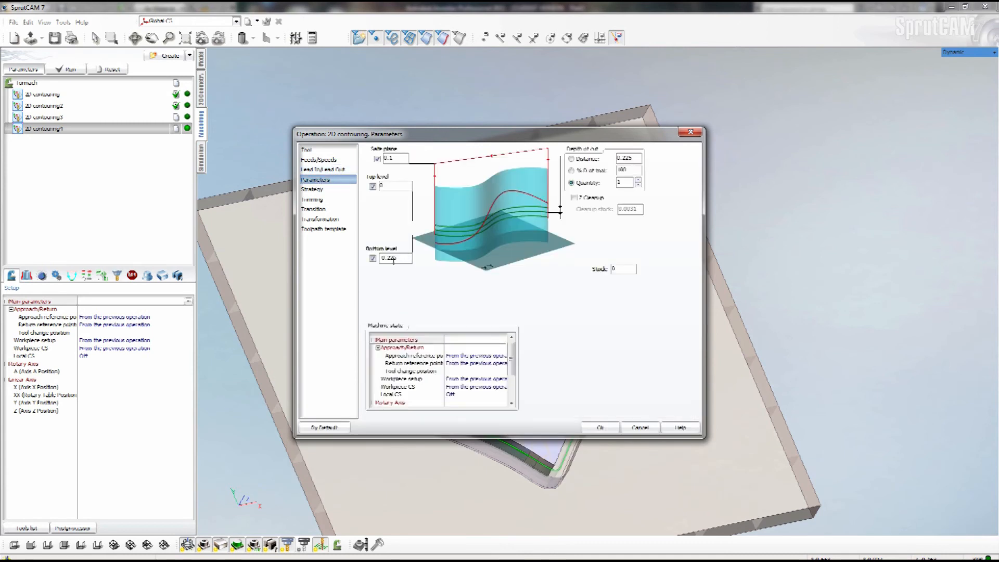
text(275)
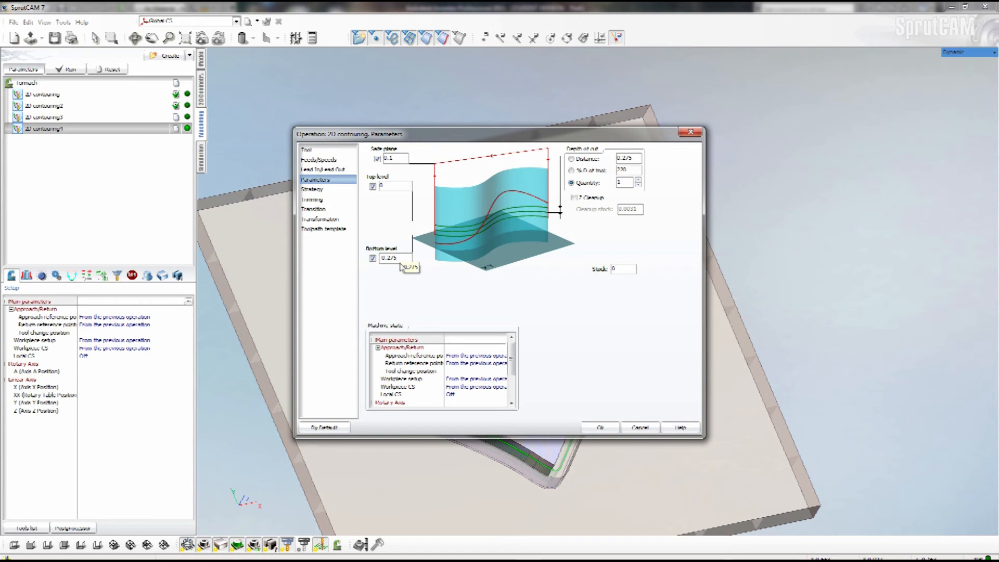
click(599, 426)
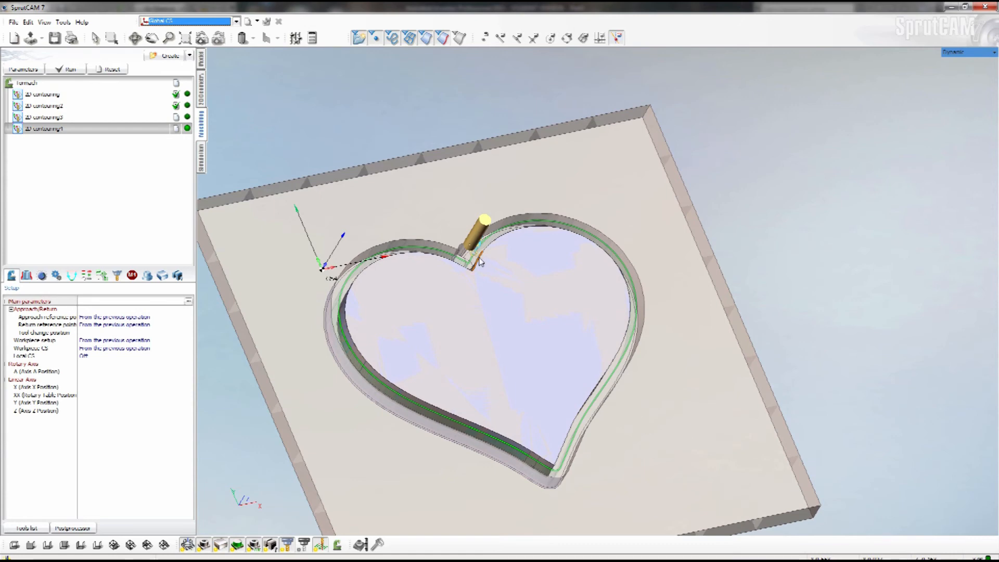
Step: Select the heart curve in the fourth operation's job assignment and move its start point from the cleft onto the top of the right lobe
scroll(479, 262, up, 2)
middle_drag(481, 255, 660, 257)
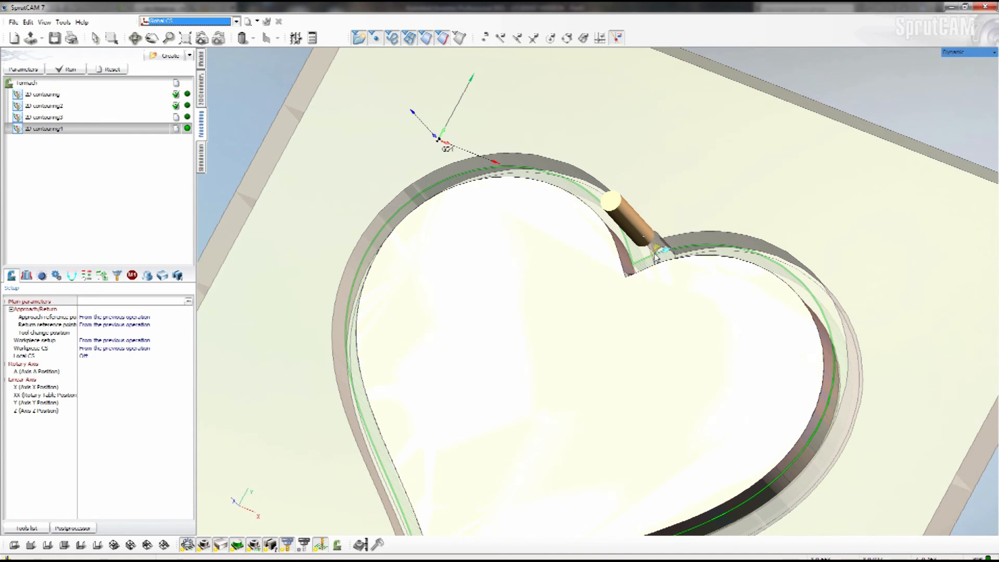
click(26, 276)
click(35, 320)
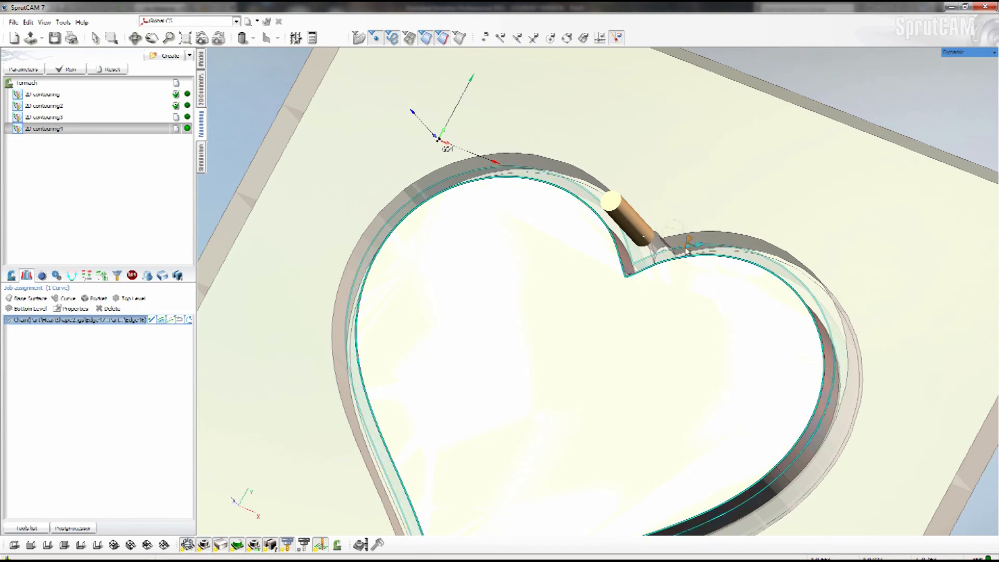
click(665, 249)
click(710, 252)
mouse_move(689, 244)
mouse_down()
mouse_move(728, 239)
mouse_move(736, 251)
mouse_up()
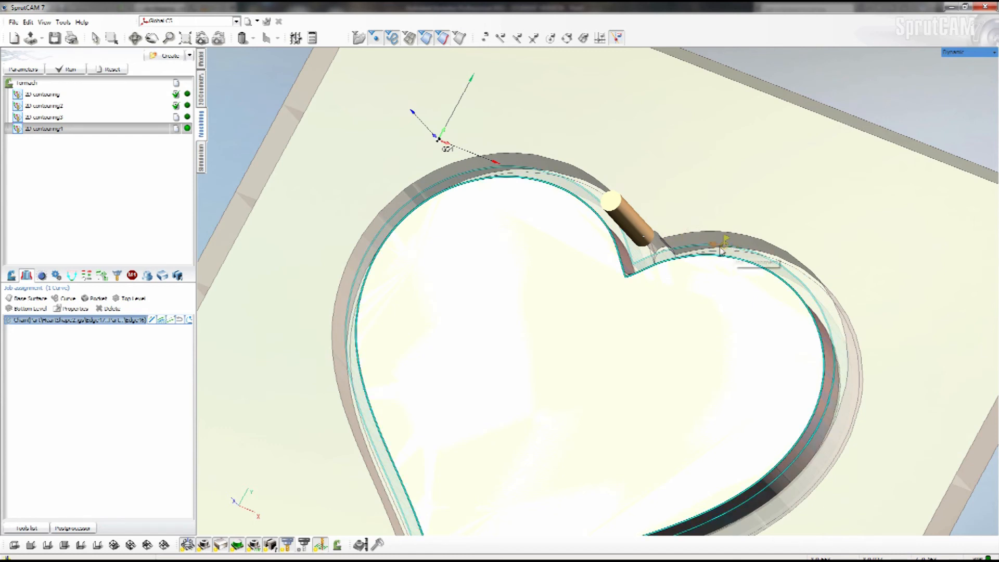
click(714, 244)
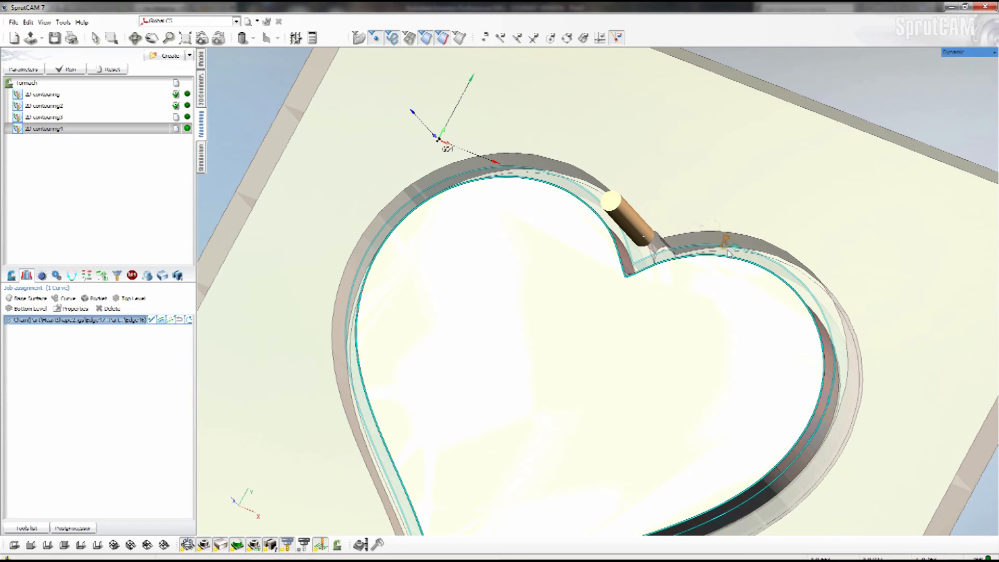
scroll(727, 251, up, 4)
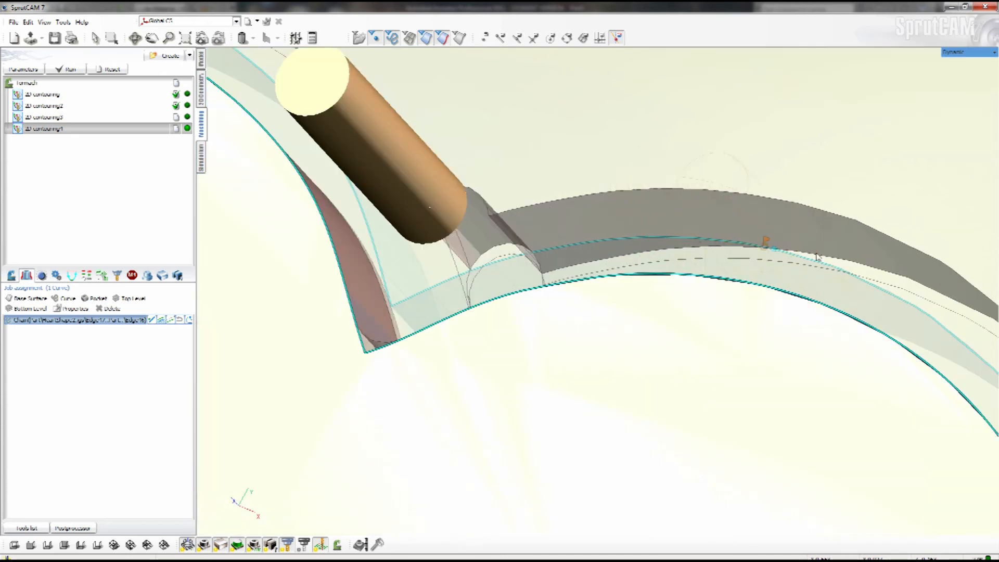
scroll(830, 287, down, 5)
middle_drag(830, 287, 627, 263)
scroll(624, 248, up, 2)
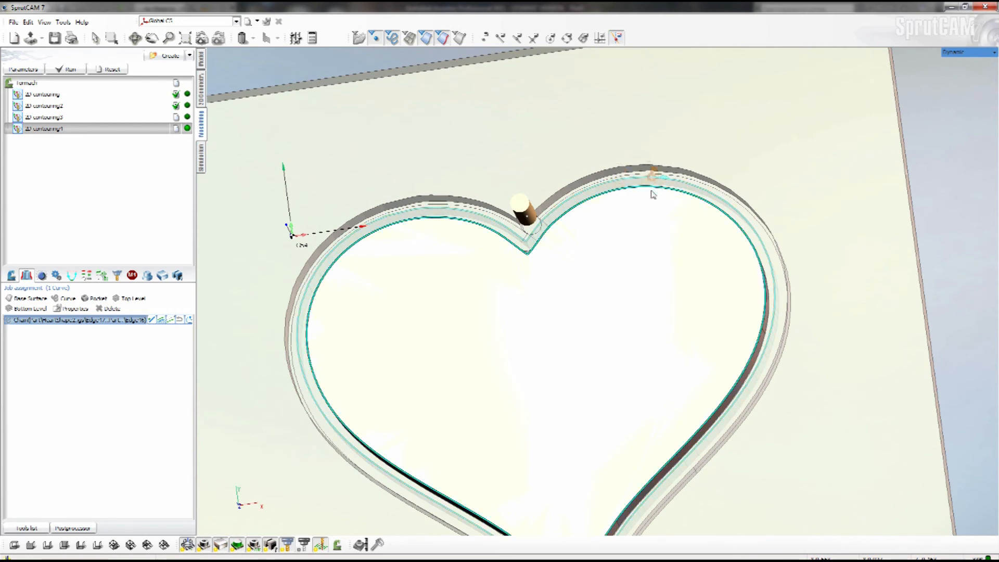
Step: Limit the fourth operation's contour to the heart's lower part by placing its end point on the left side and its start point on the right side
click(653, 172)
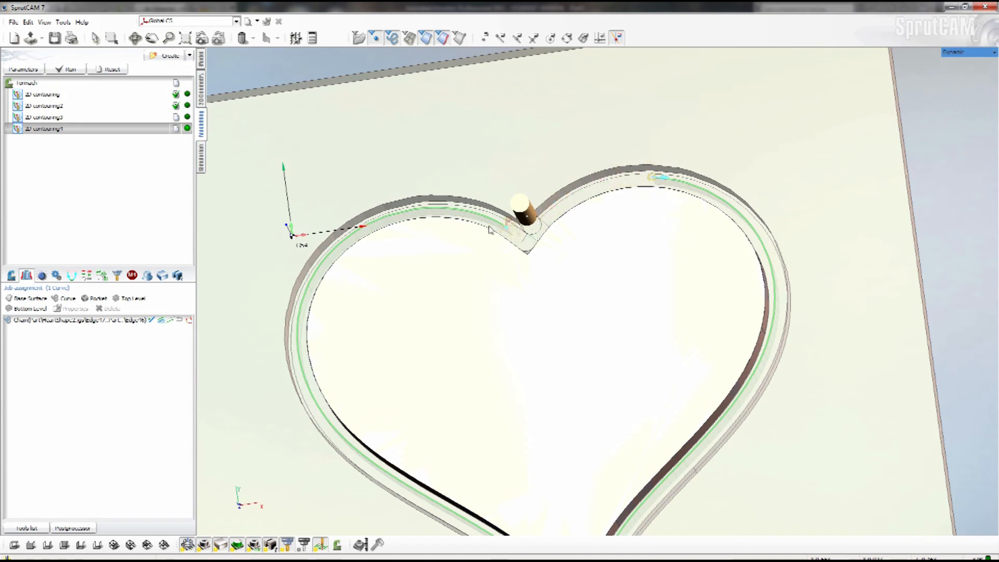
click(344, 401)
drag(653, 177, 754, 225)
click(654, 177)
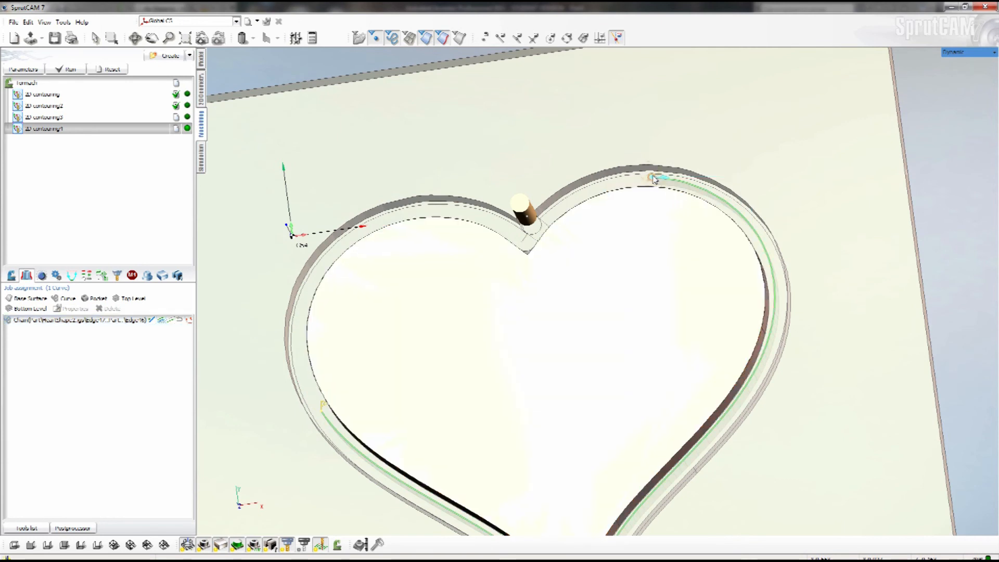
mouse_move(654, 177)
mouse_down()
mouse_move(709, 190)
mouse_move(748, 263)
mouse_move(761, 312)
mouse_move(750, 379)
mouse_move(751, 370)
mouse_up()
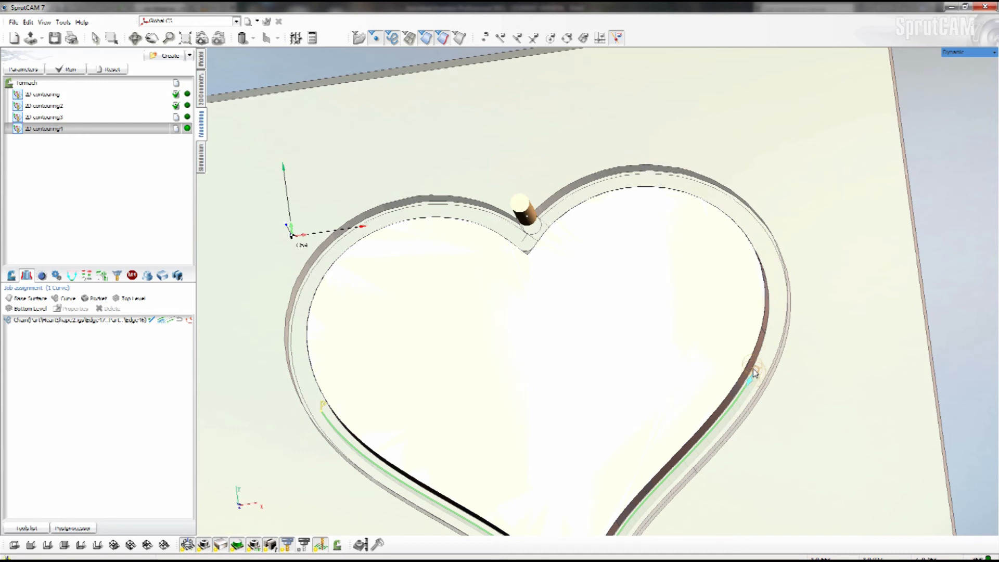
Step: Copy the fourth contouring operation, paste it as a fifth operation and select the new copy
click(36, 130)
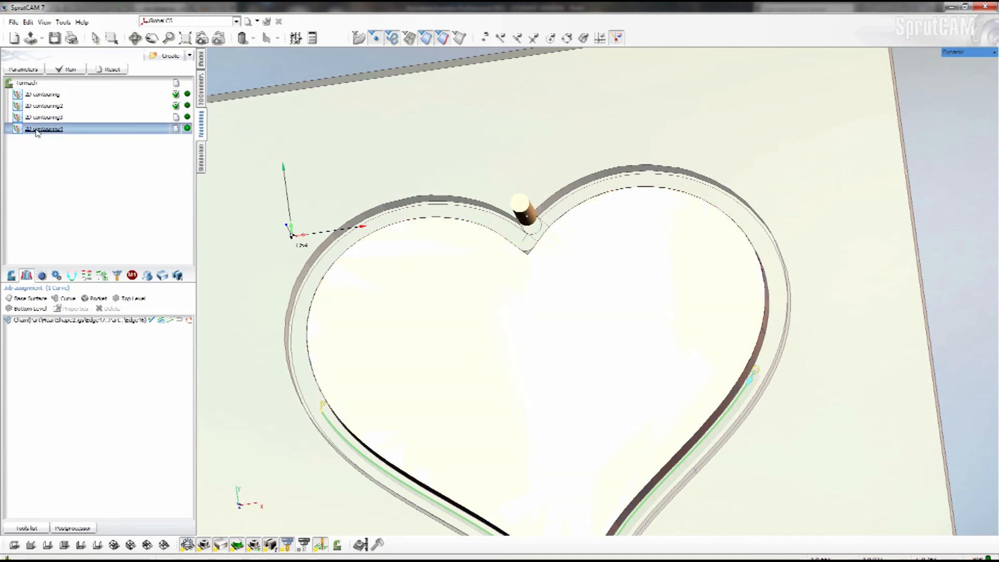
right_click(36, 130)
click(71, 150)
right_click(37, 129)
click(71, 177)
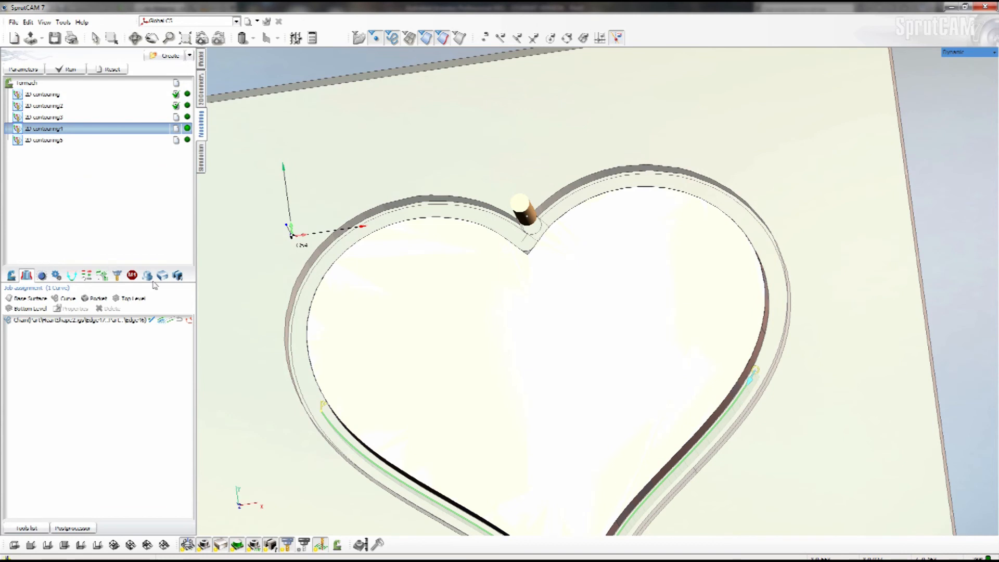
click(46, 141)
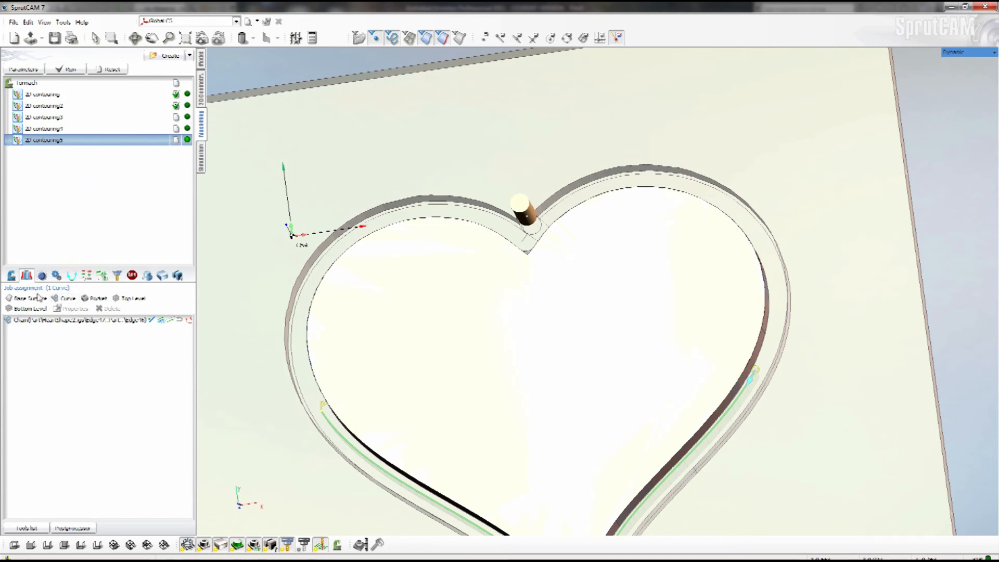
Step: Reposition the fifth operation's contour start and end points so it runs over both lobes, from the heart's left side to its right side
click(322, 415)
drag(322, 410, 314, 396)
drag(318, 403, 308, 384)
mouse_move(758, 376)
mouse_down()
mouse_move(776, 304)
mouse_move(760, 246)
mouse_move(684, 209)
mouse_move(767, 288)
mouse_move(720, 497)
mouse_move(439, 501)
mouse_move(313, 330)
mouse_move(334, 252)
mouse_move(375, 225)
mouse_move(635, 230)
mouse_move(726, 268)
mouse_move(753, 373)
mouse_up()
mouse_move(303, 360)
mouse_down()
mouse_move(321, 289)
mouse_move(390, 256)
mouse_up()
mouse_move(476, 258)
mouse_down()
mouse_move(596, 243)
mouse_move(694, 250)
mouse_move(753, 316)
mouse_up()
mouse_move(753, 371)
mouse_down()
mouse_move(669, 479)
mouse_move(471, 518)
mouse_move(385, 440)
mouse_move(314, 342)
mouse_move(312, 354)
mouse_up()
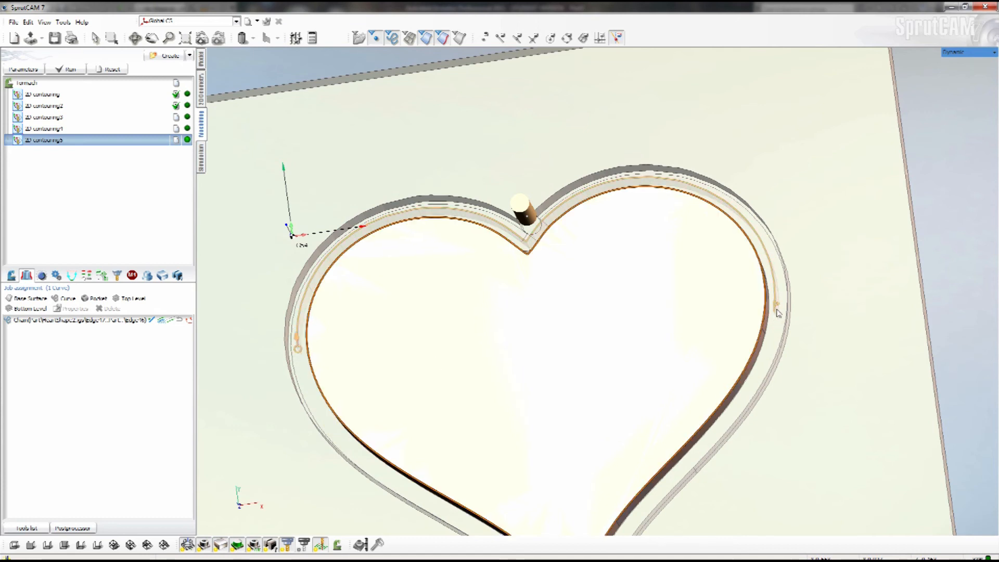
Step: Extend the fifth operation's contour slightly farther down the heart's right side and calculate the toolpaths of all five operations
click(775, 315)
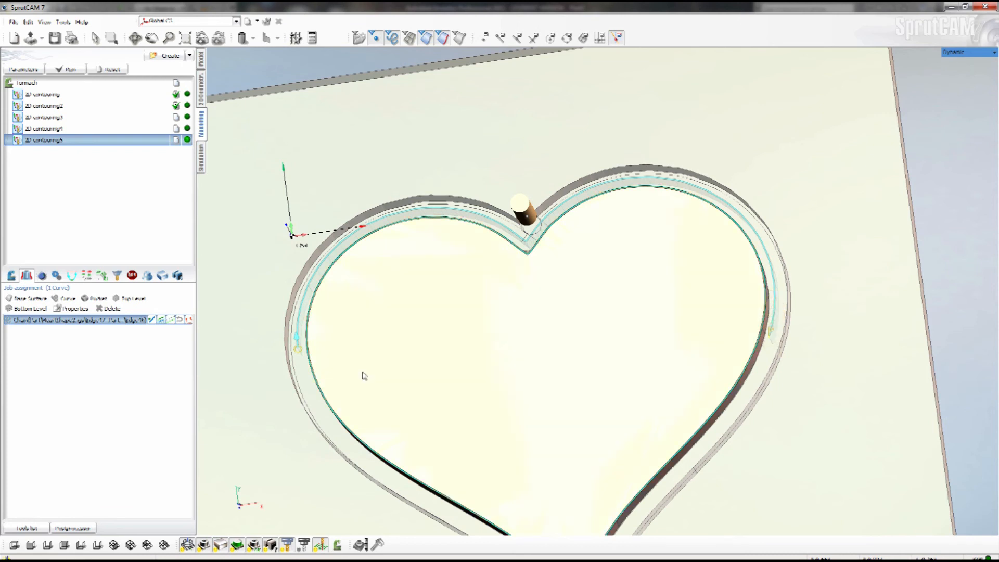
click(28, 82)
click(69, 69)
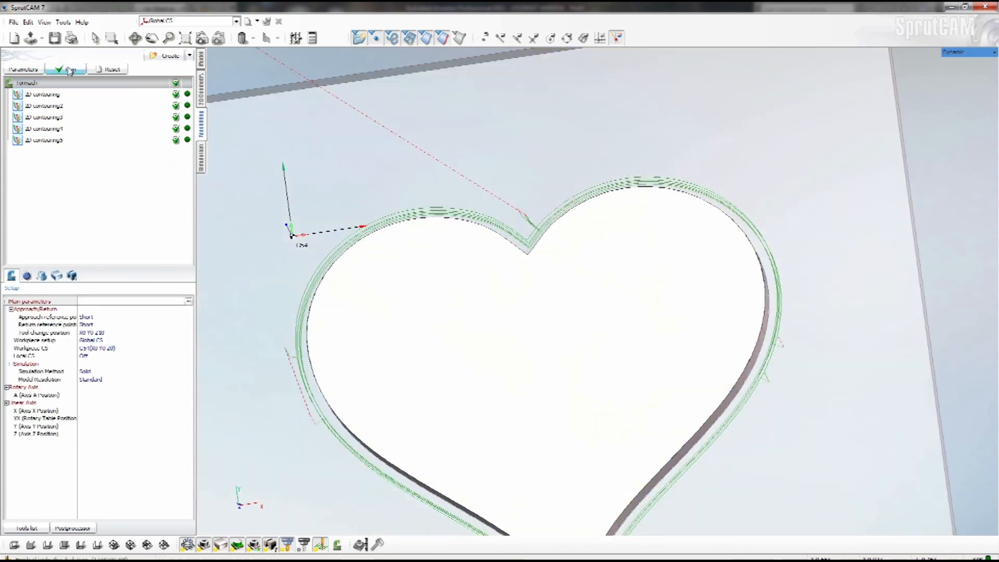
Step: Simulate the complete machining sequence through the fifth contouring operation
click(202, 158)
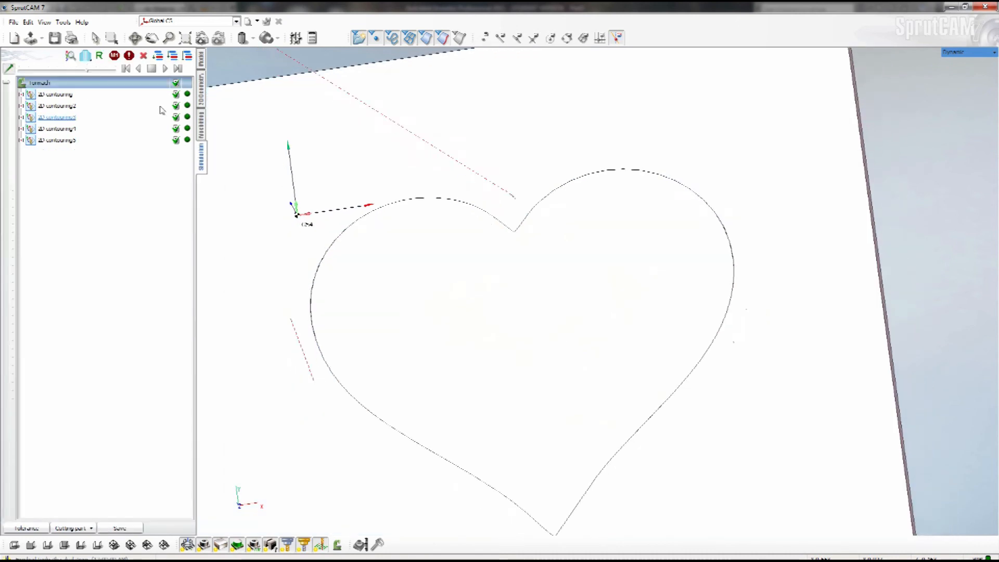
click(107, 71)
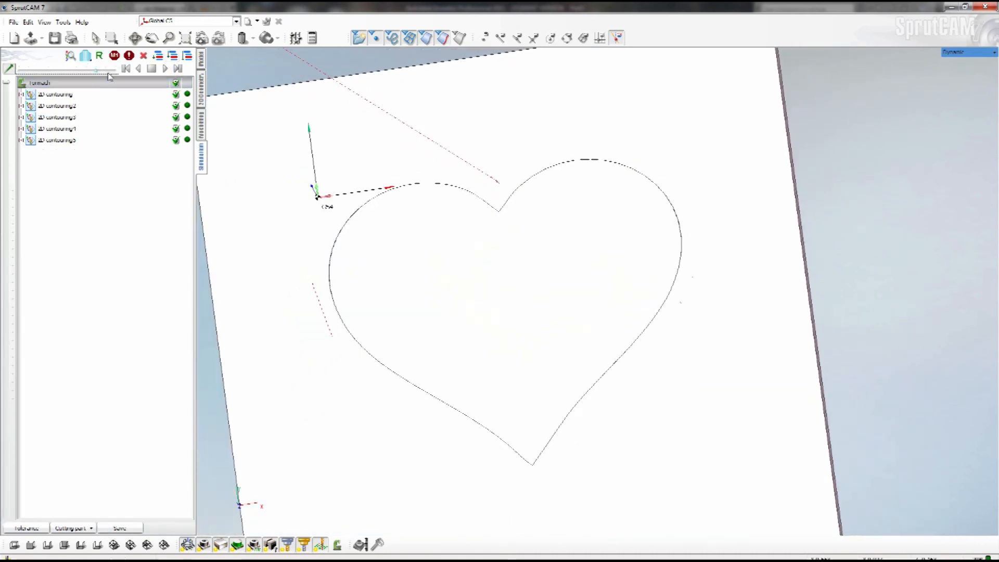
click(165, 68)
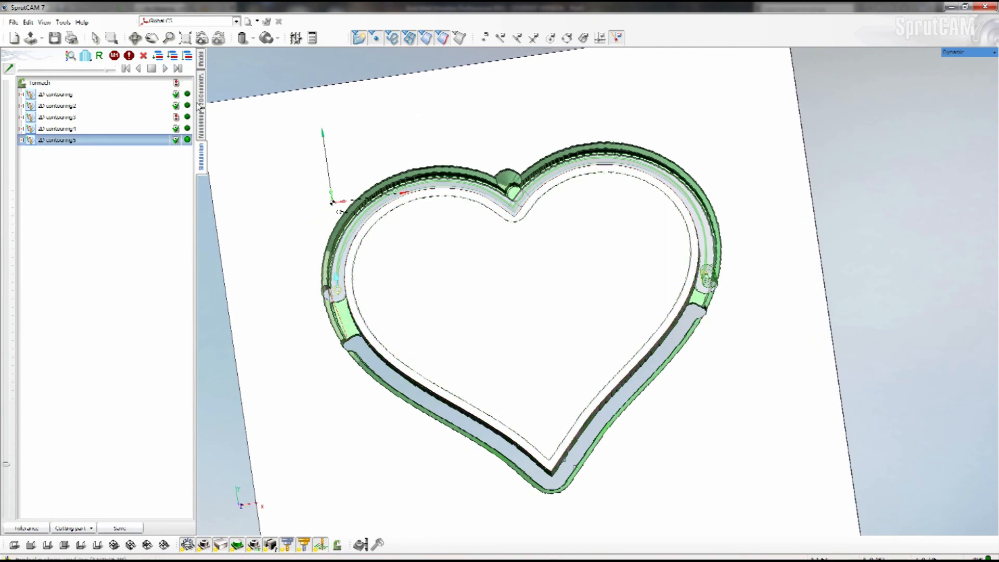
Step: Extend the fifth operation's contour farther down the heart's left side and recalculate its toolpath
click(202, 131)
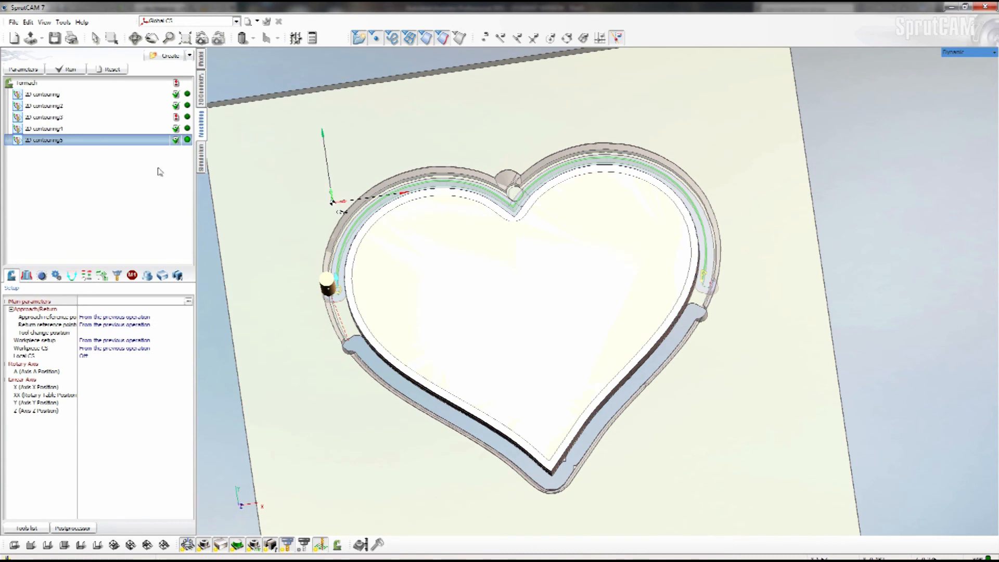
click(26, 275)
click(44, 320)
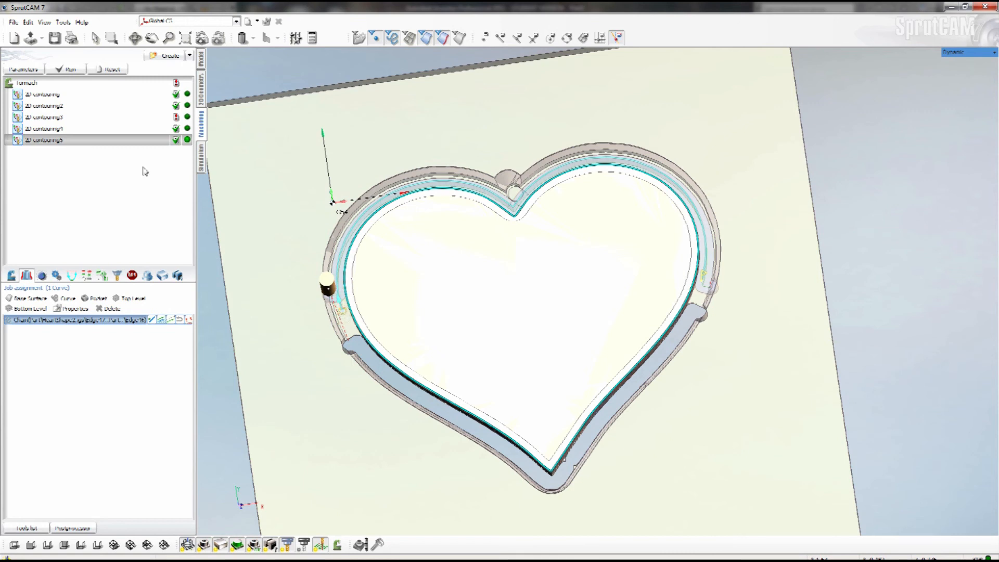
click(69, 70)
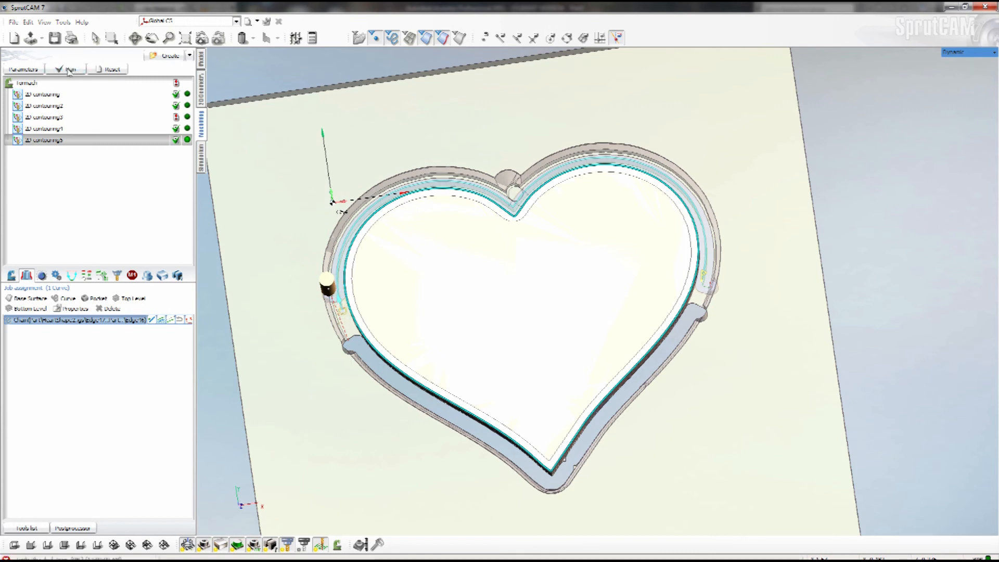
Step: Rerun the machining simulation from the first operation through the fifth with the extended contour
click(201, 160)
click(138, 84)
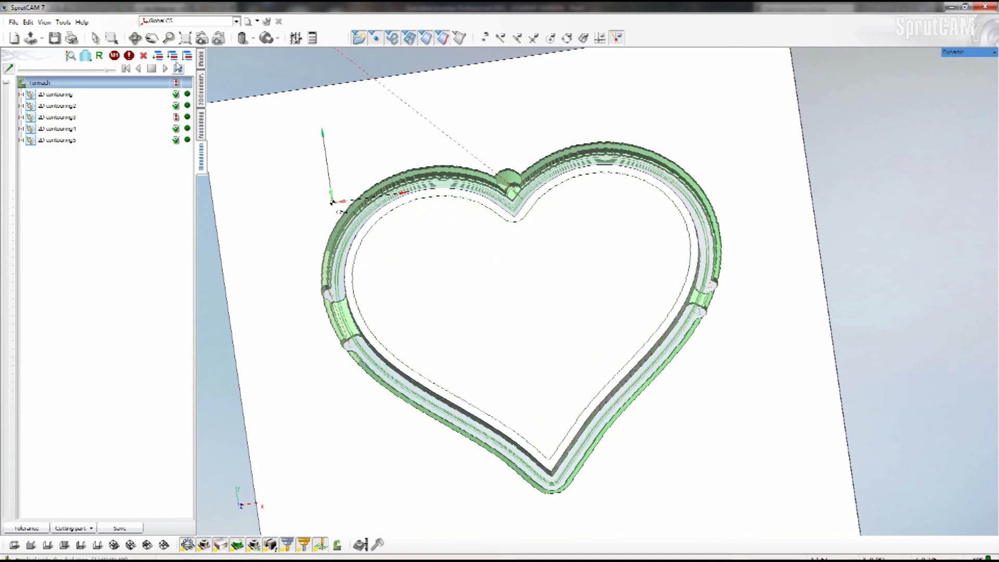
click(166, 70)
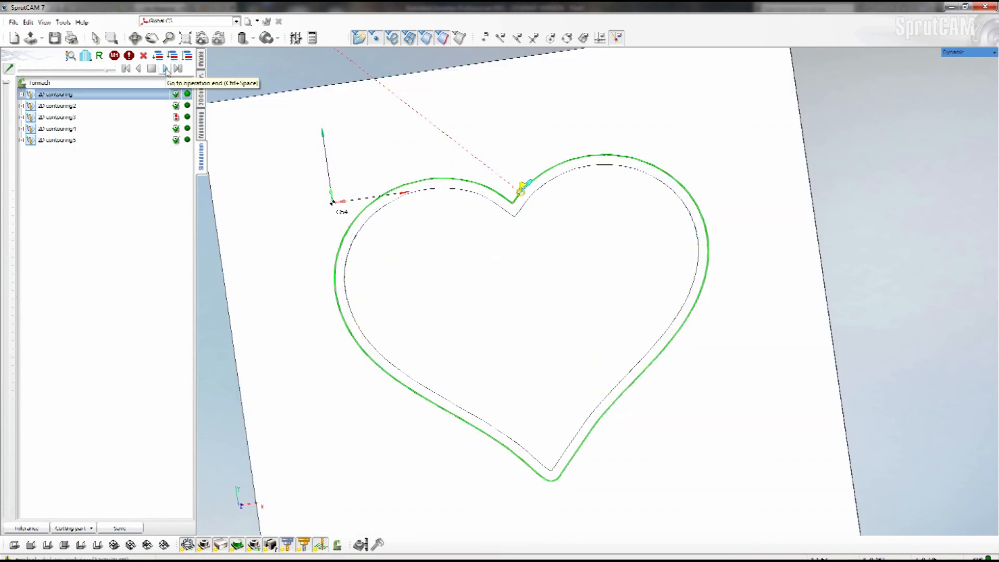
click(166, 70)
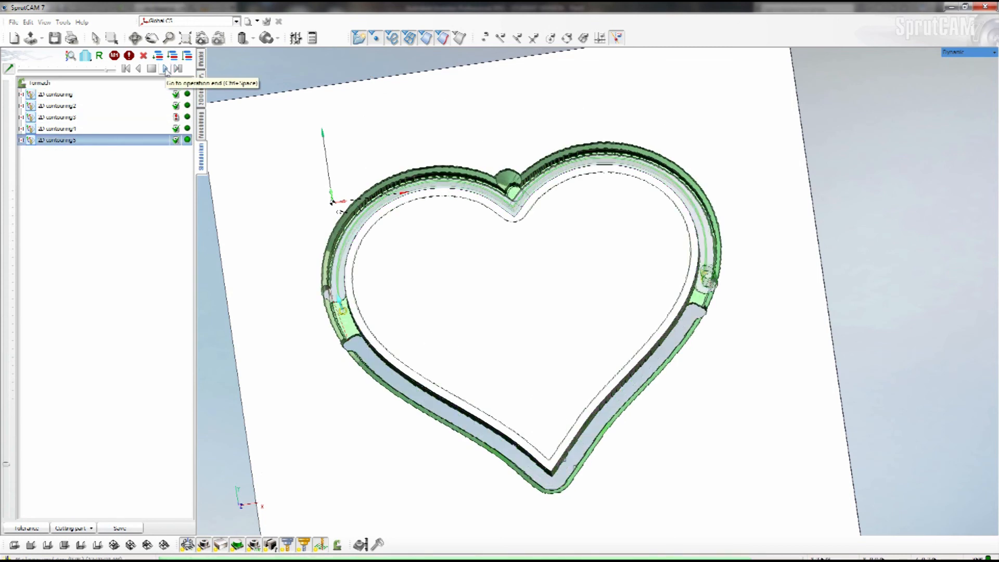
Step: Reset and recalculate all five contouring operations from the machine level, and simulate the full sequence again
click(201, 125)
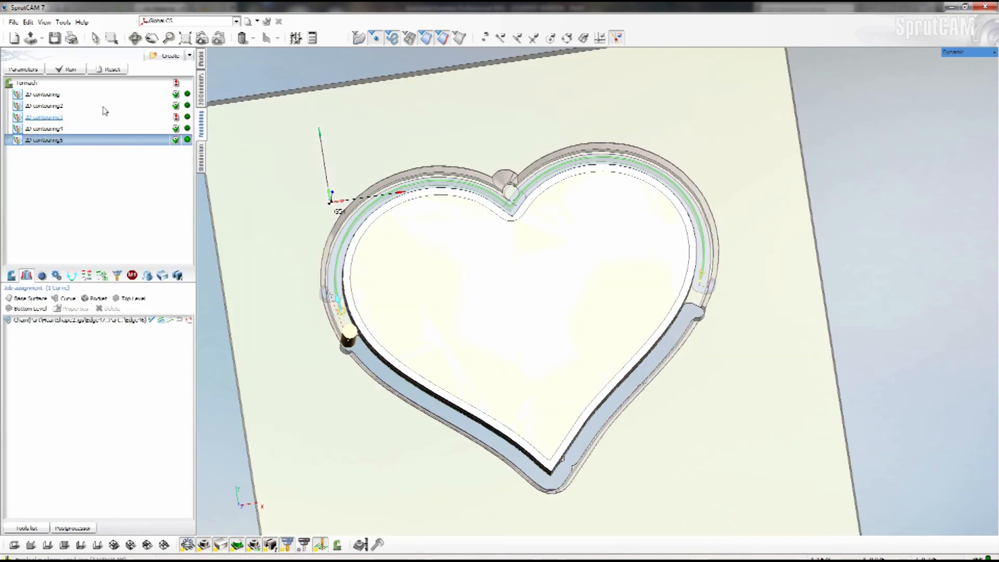
click(27, 83)
click(110, 69)
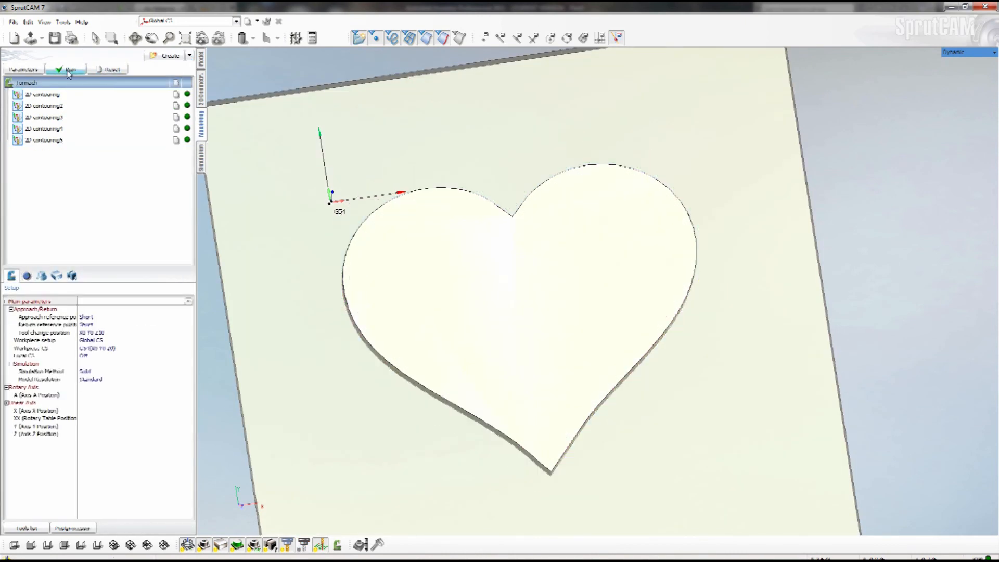
click(67, 69)
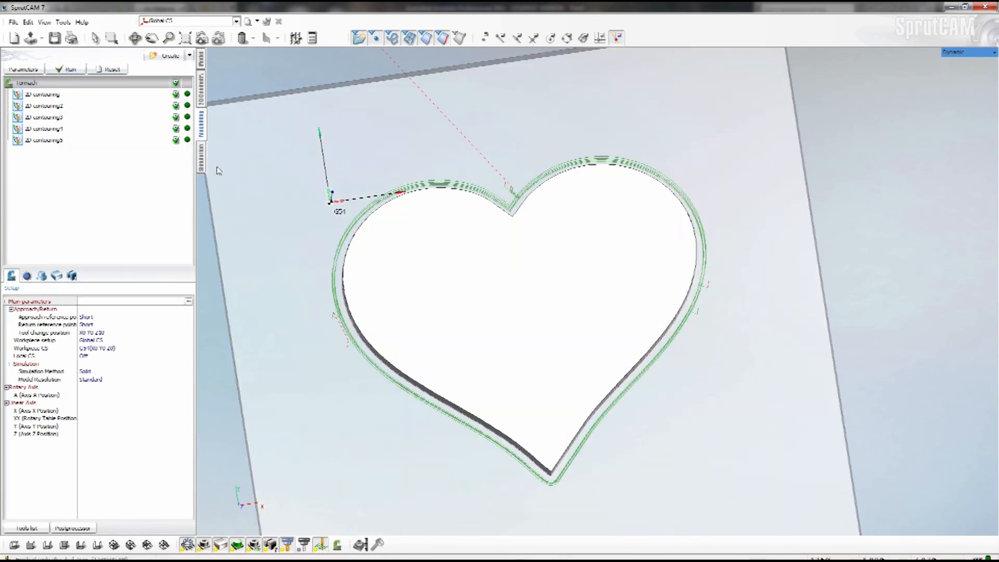
click(201, 165)
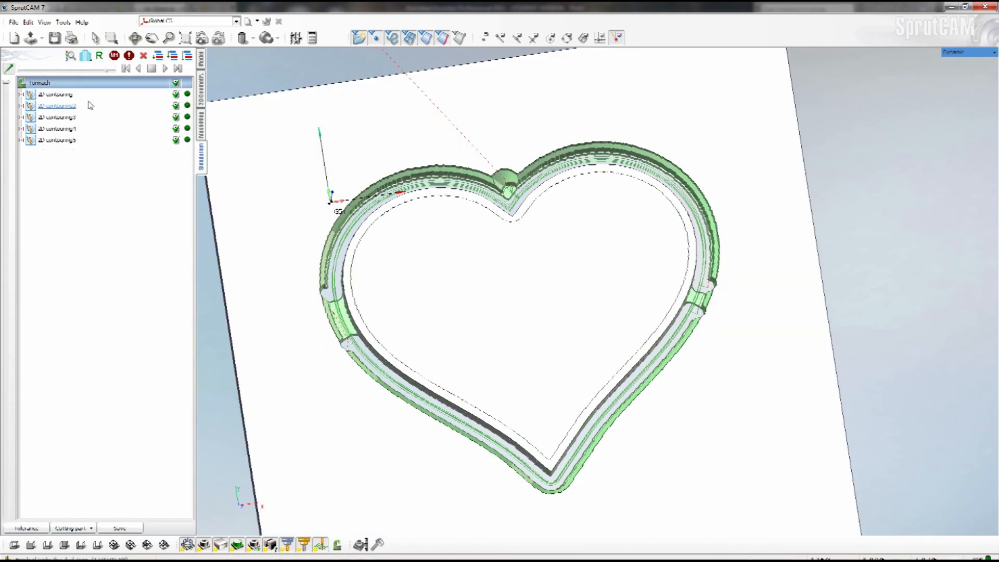
click(165, 69)
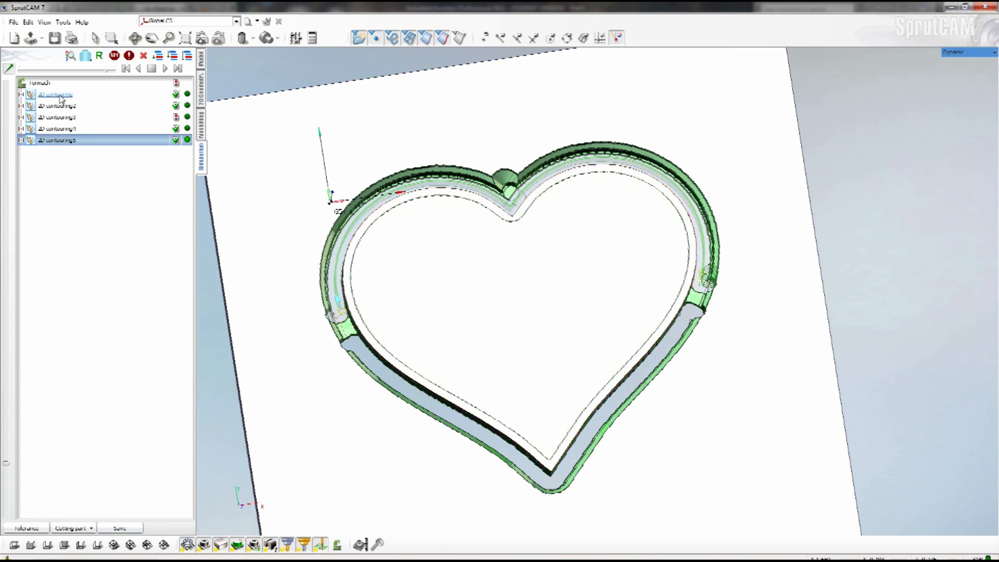
Step: In the first contouring operation's parameters, stop deriving the approach feed from the work feed and set it to 5 inches per minute
click(200, 126)
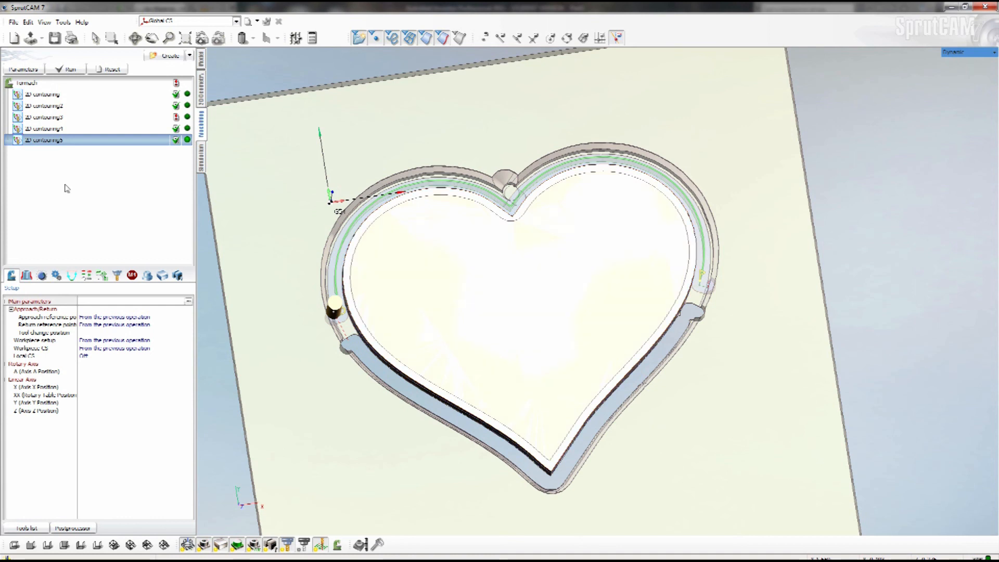
double_click(42, 96)
click(307, 150)
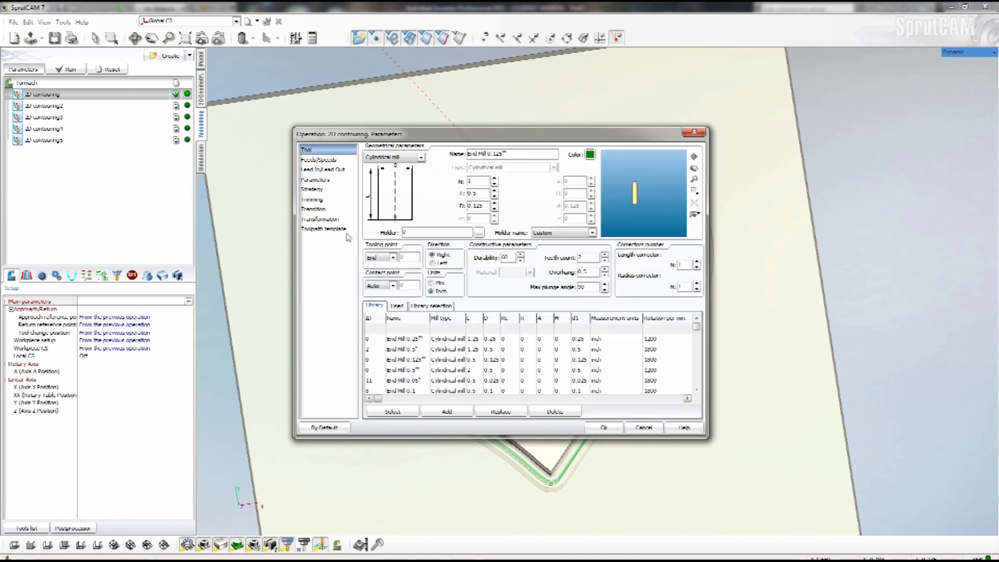
click(333, 160)
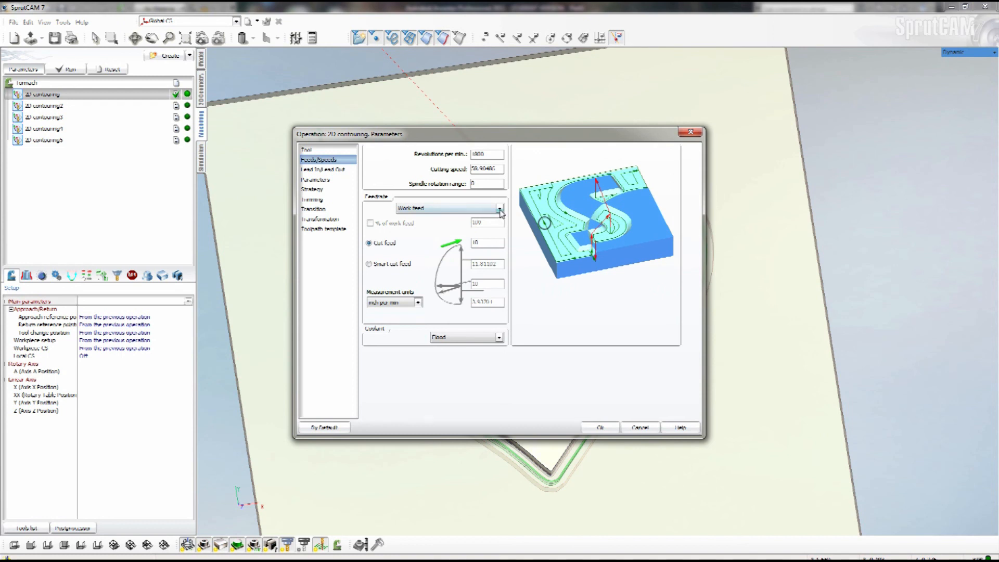
click(499, 210)
click(433, 232)
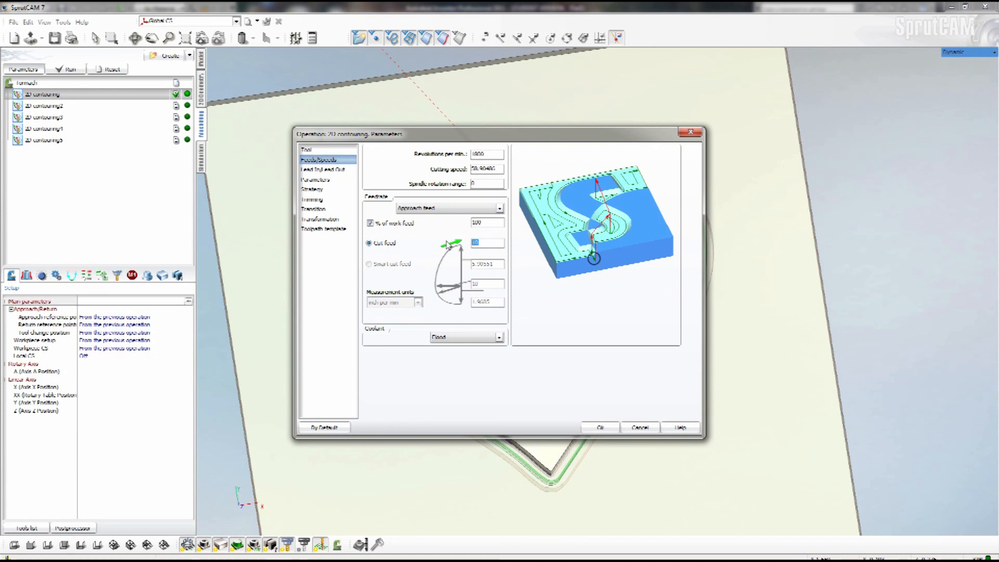
click(371, 223)
text(5)
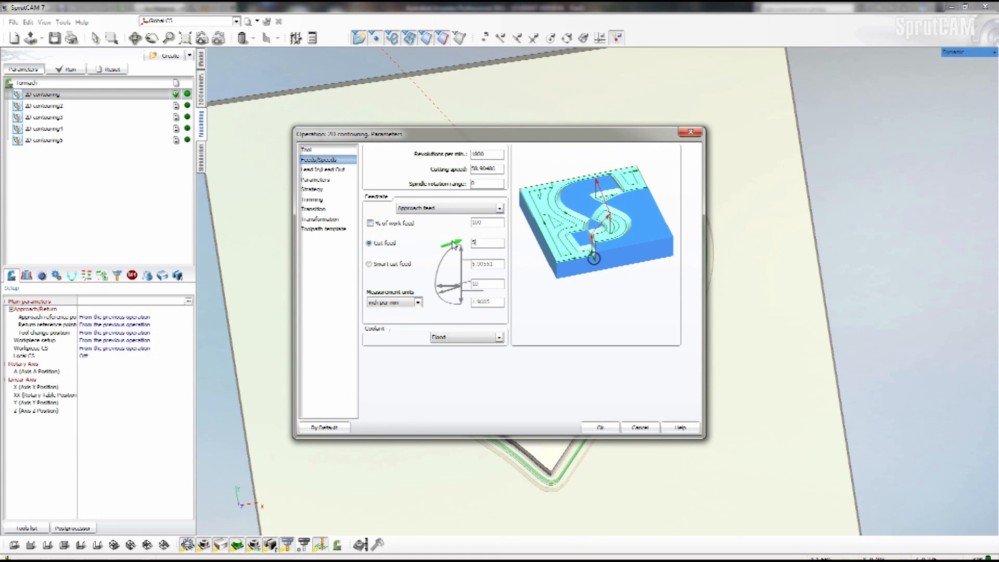
Step: Review the first operation's lead in/lead out, level, strategy, trimming, transition, transformation and toolpath template settings, and close without applying changes
click(320, 170)
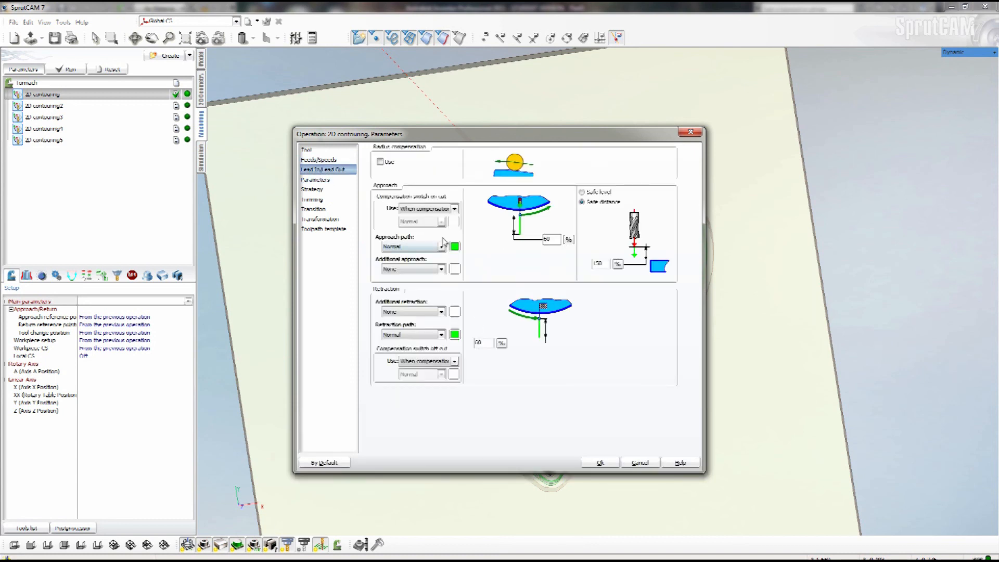
click(320, 182)
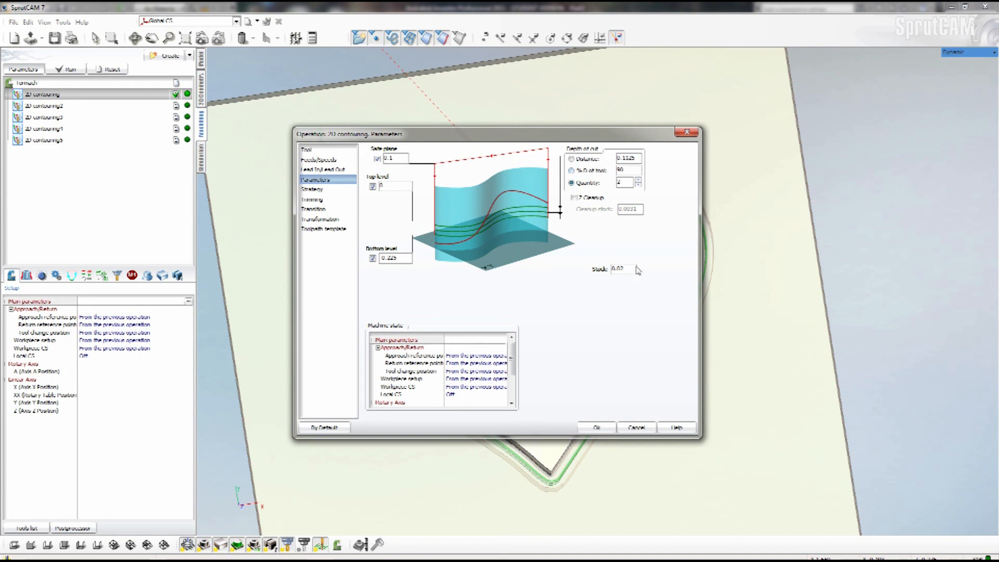
click(318, 191)
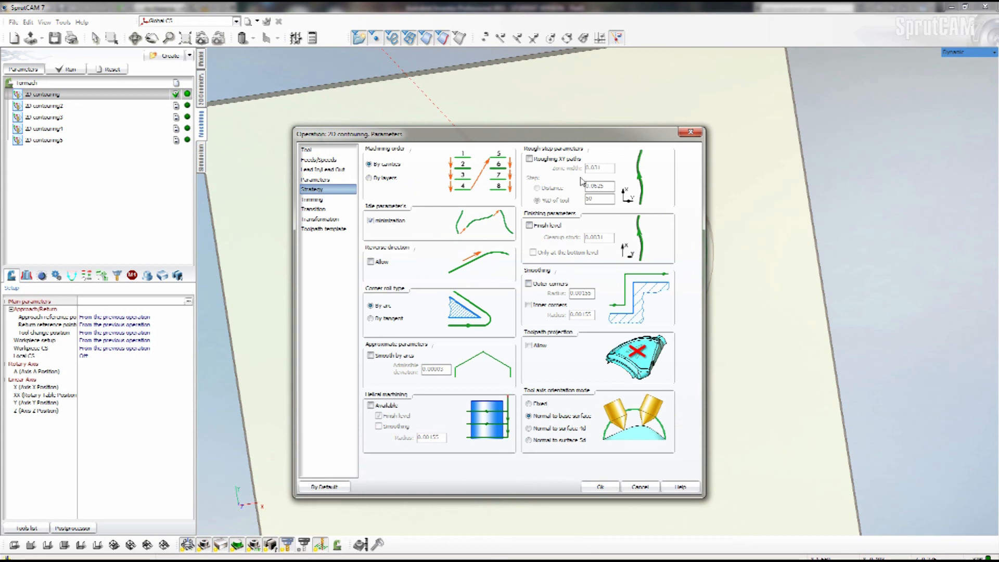
click(312, 199)
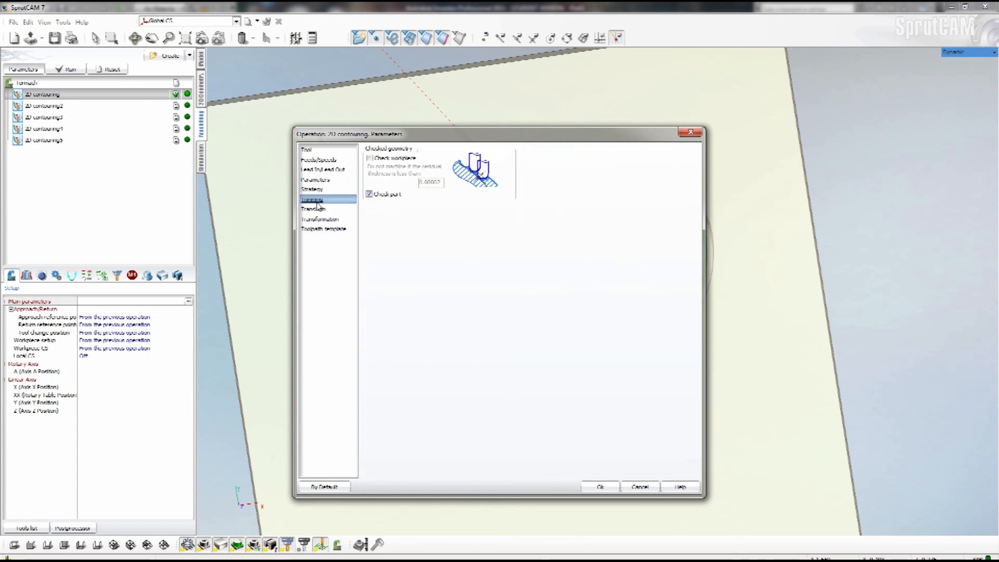
click(315, 208)
click(318, 220)
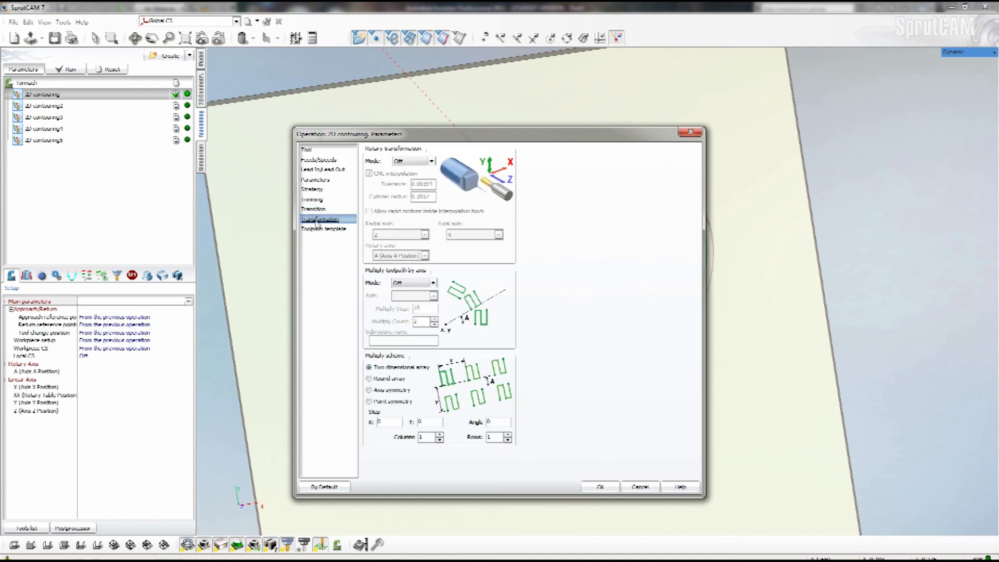
click(319, 229)
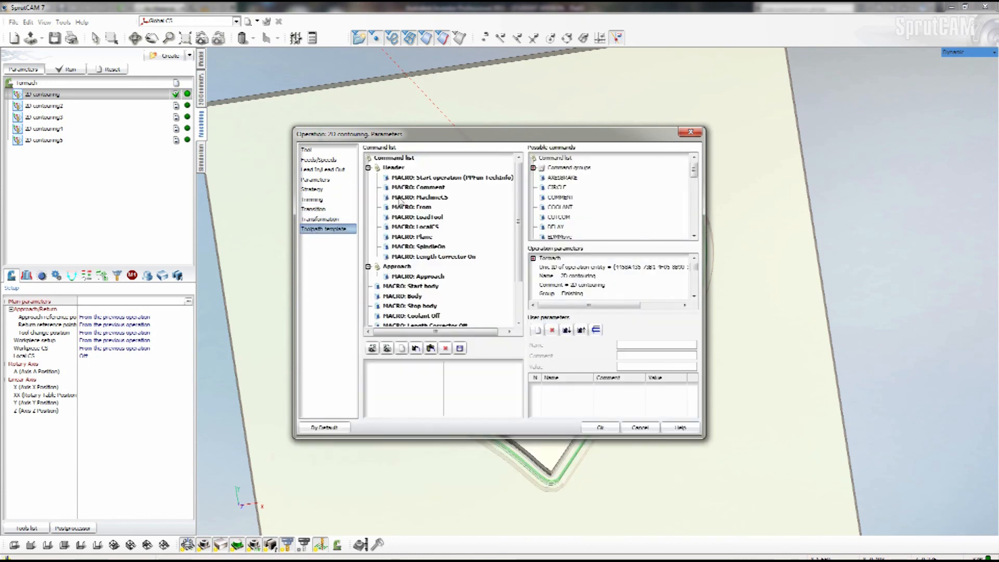
click(319, 219)
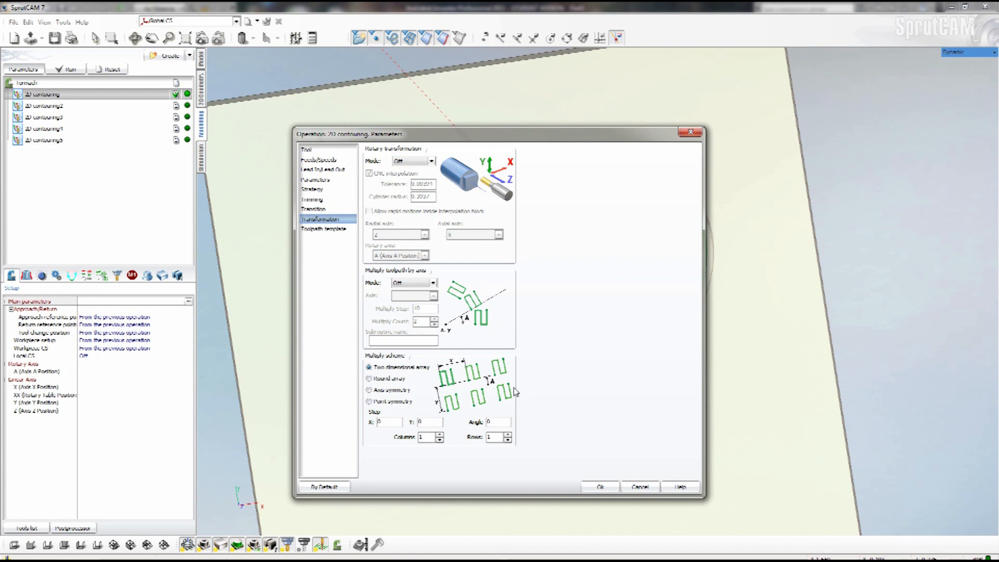
click(640, 486)
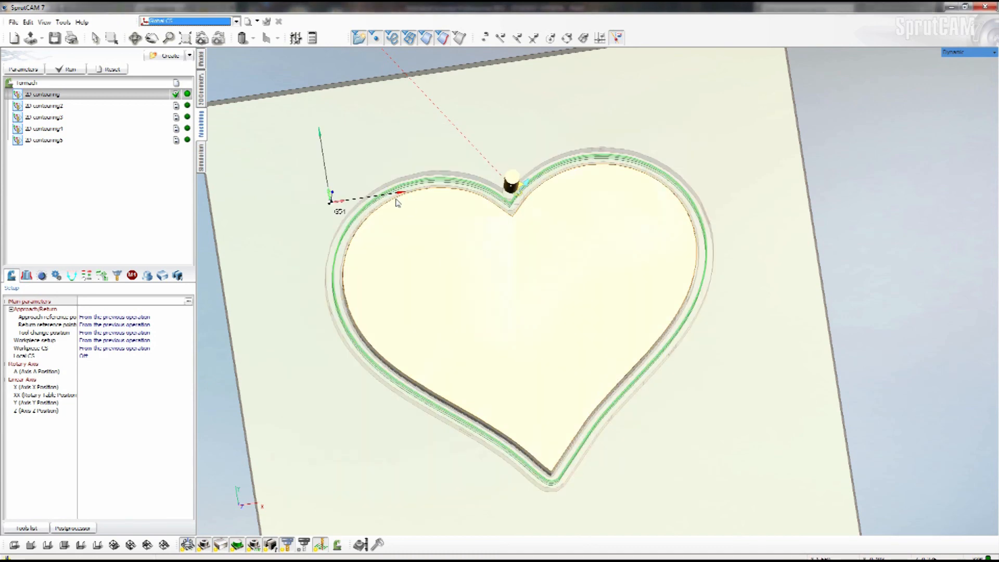
Step: Look through the roughing, finishing, rest machining and auxiliary operation types available for a new operation, and close without creating one
click(189, 56)
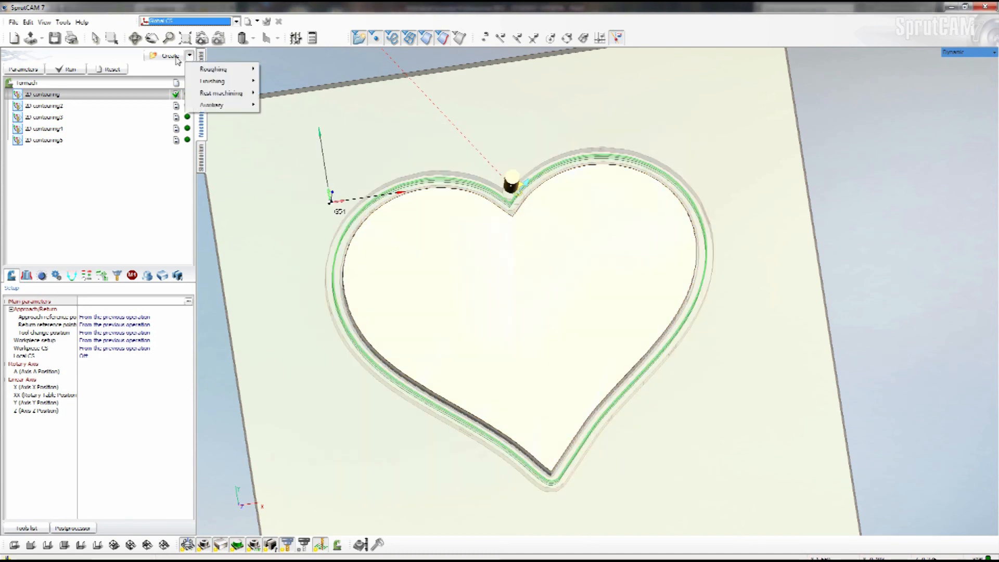
click(176, 56)
click(175, 57)
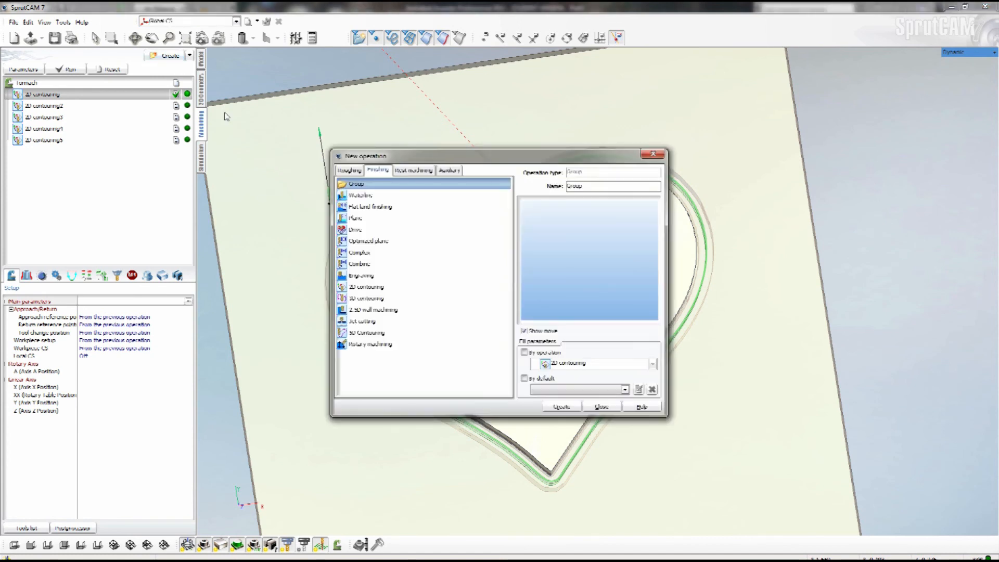
click(357, 171)
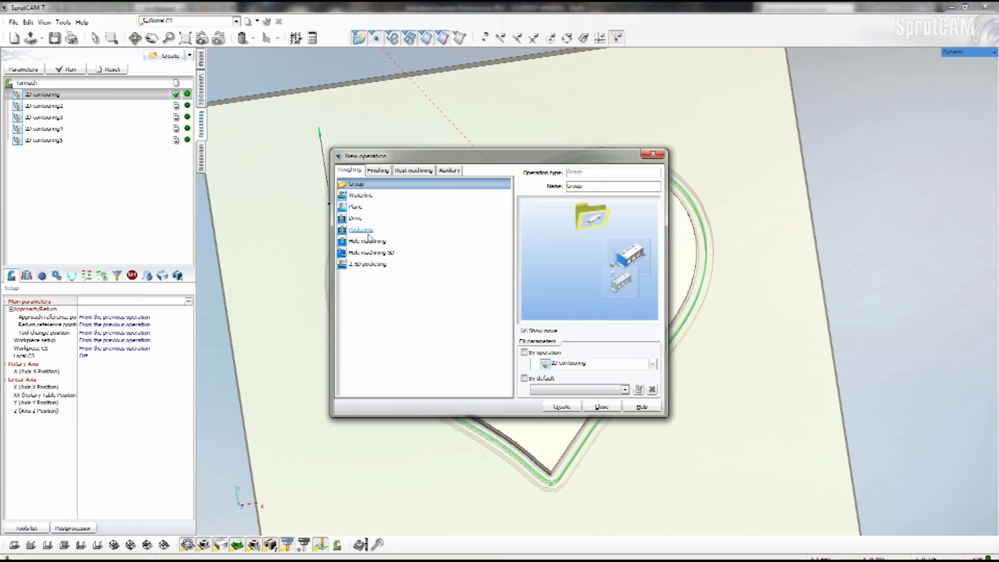
click(378, 171)
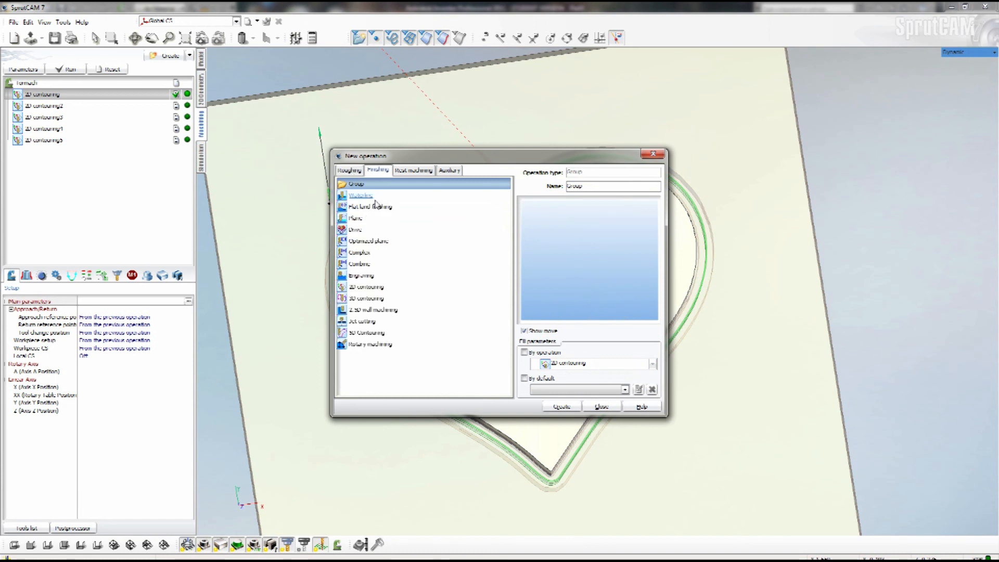
click(415, 174)
click(460, 173)
click(408, 174)
click(383, 172)
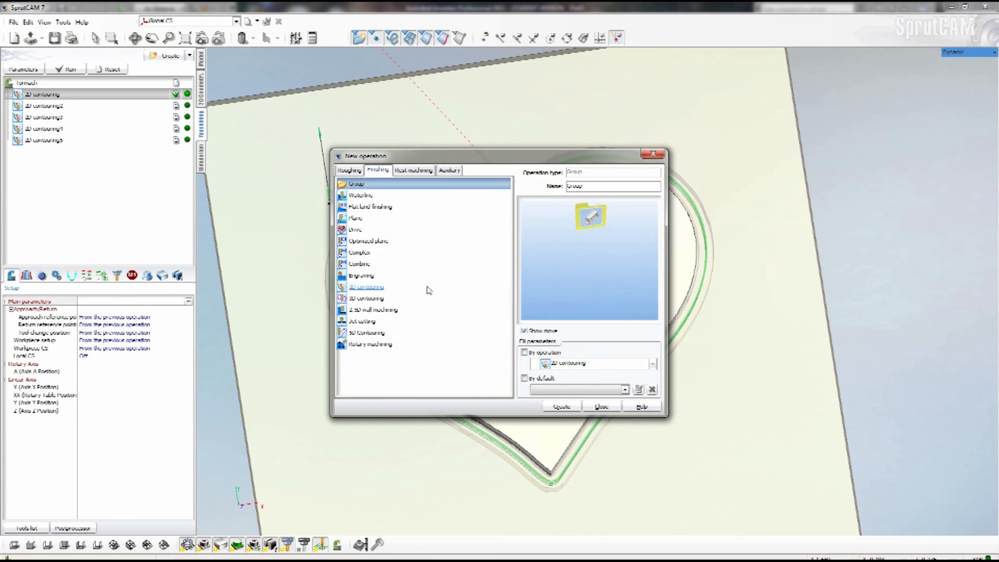
click(351, 171)
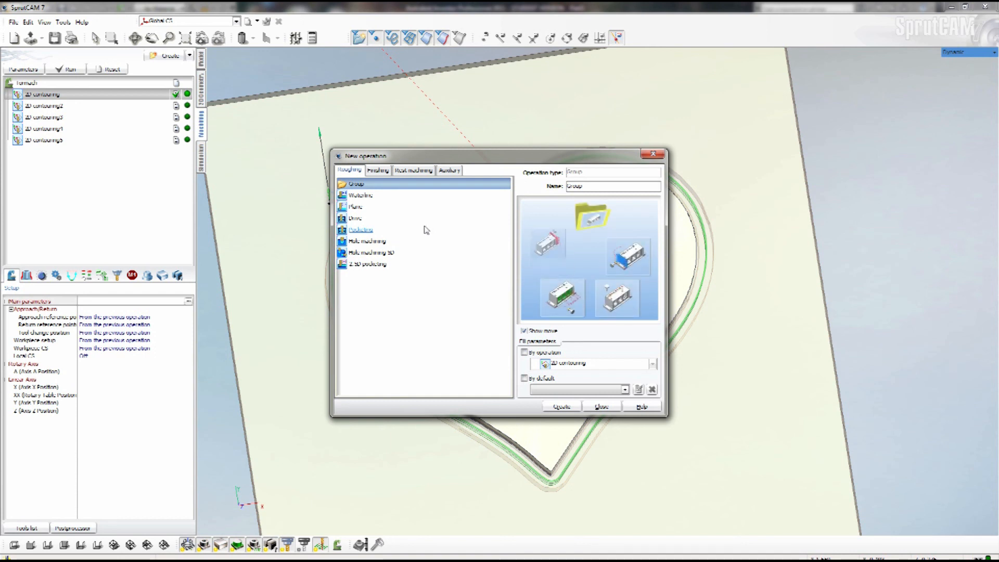
drag(417, 162, 449, 151)
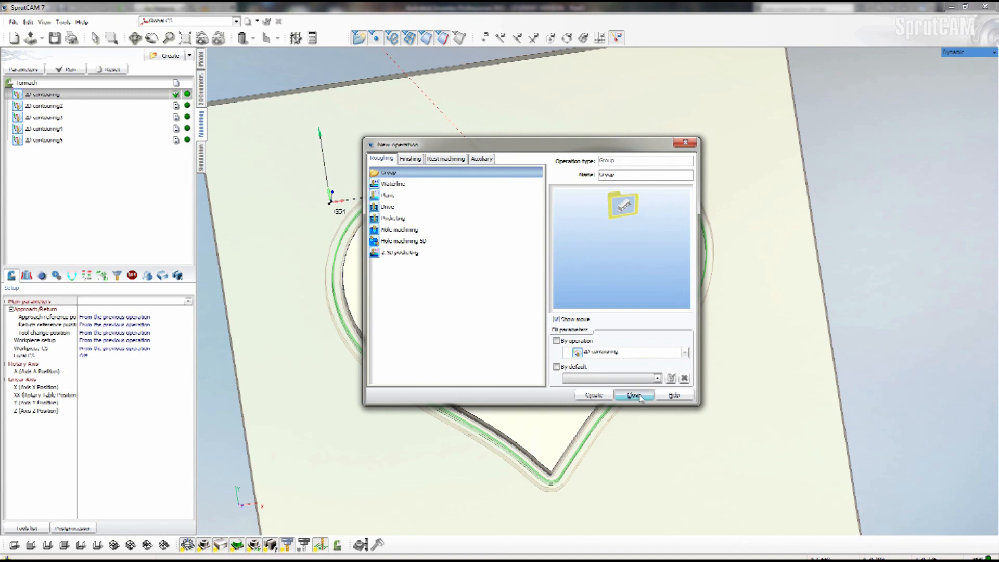
click(633, 395)
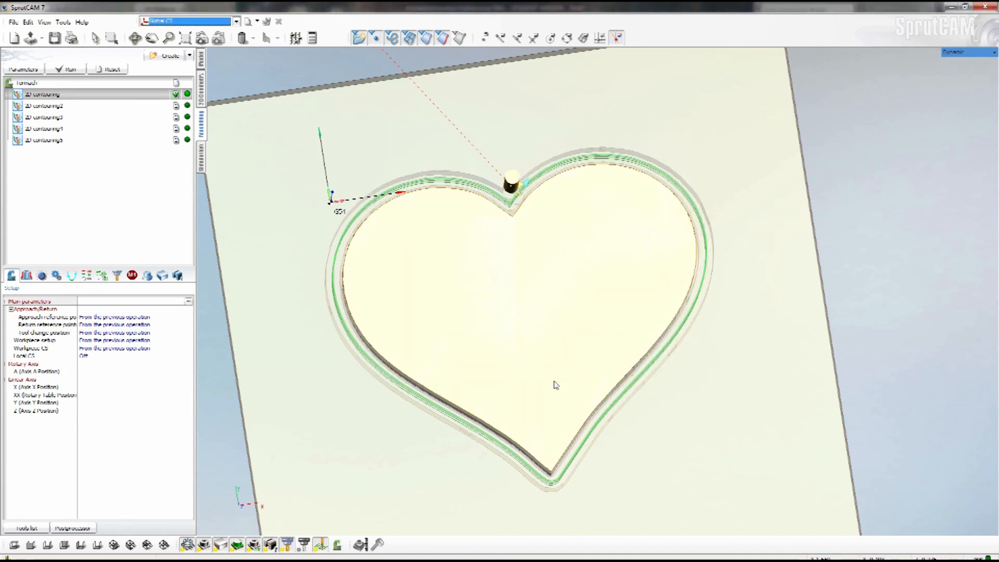